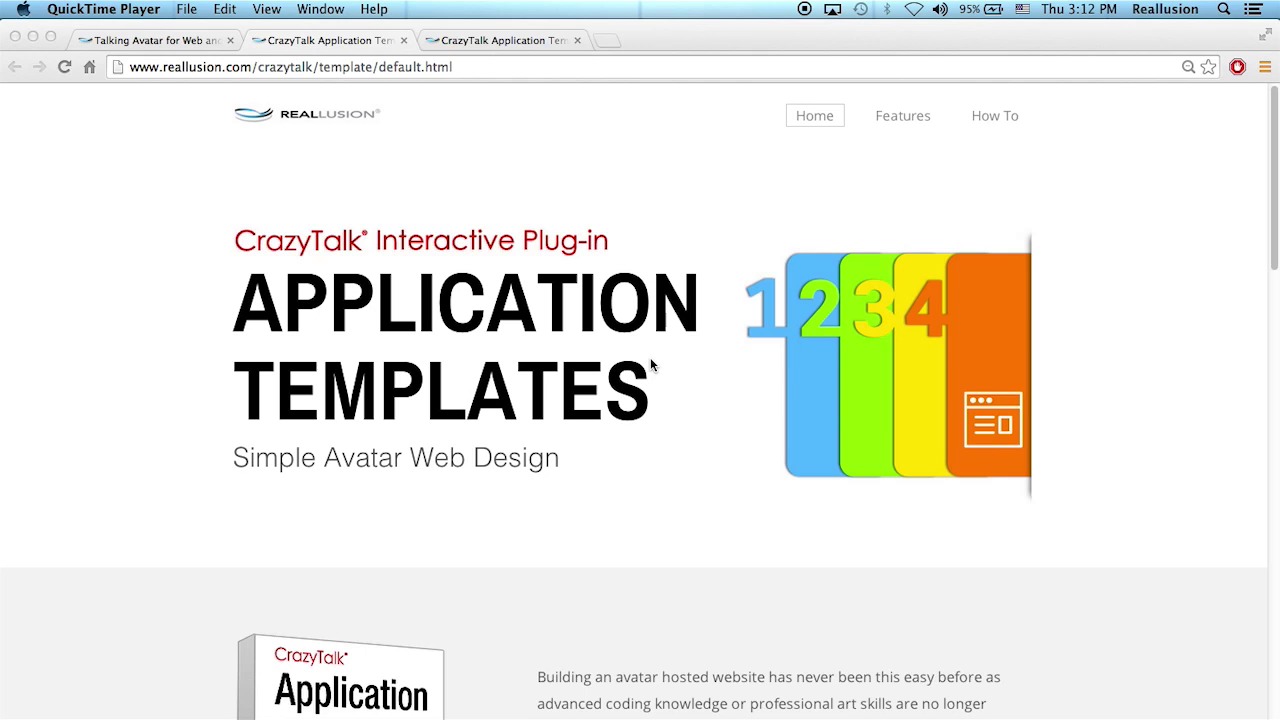
- Review the Interactive Plug-in page and its Game/App Design page, closing the latter when finished
{"action": "left_click", "coordinate": [203, 43]}
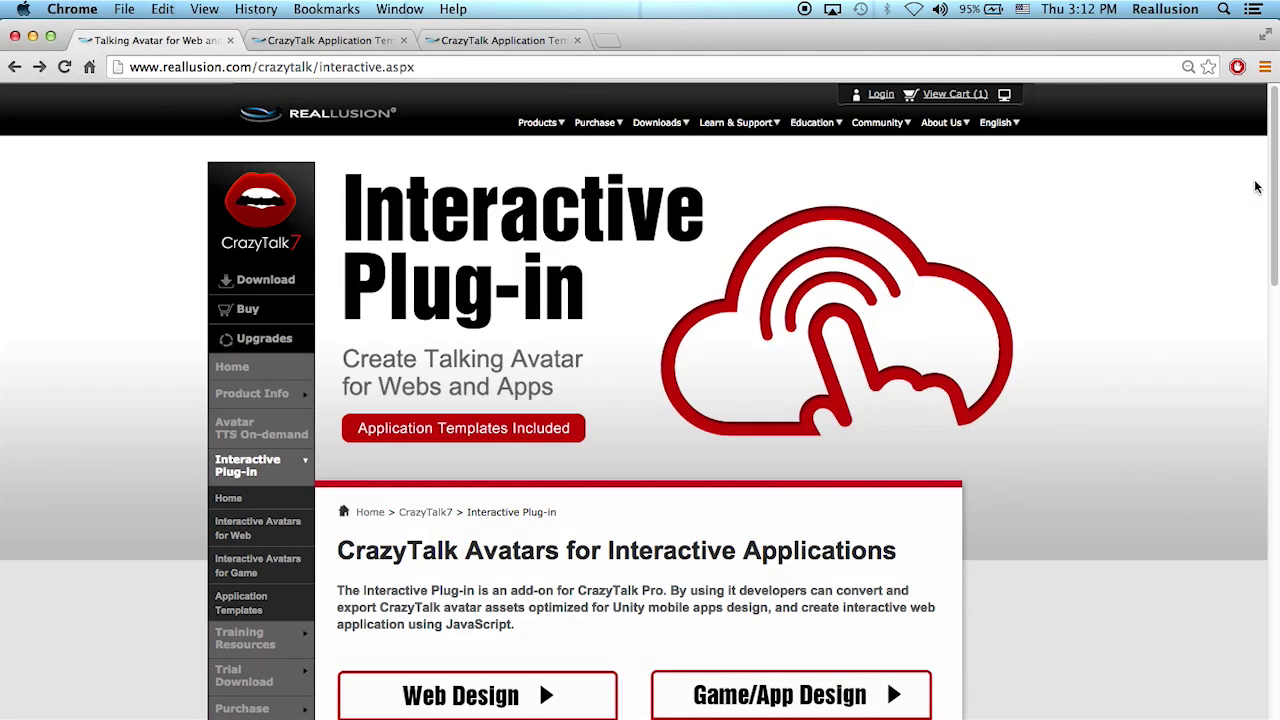
{"action": "left_click_drag", "start_coordinate": [1273, 181], "coordinate": [1276, 267]}
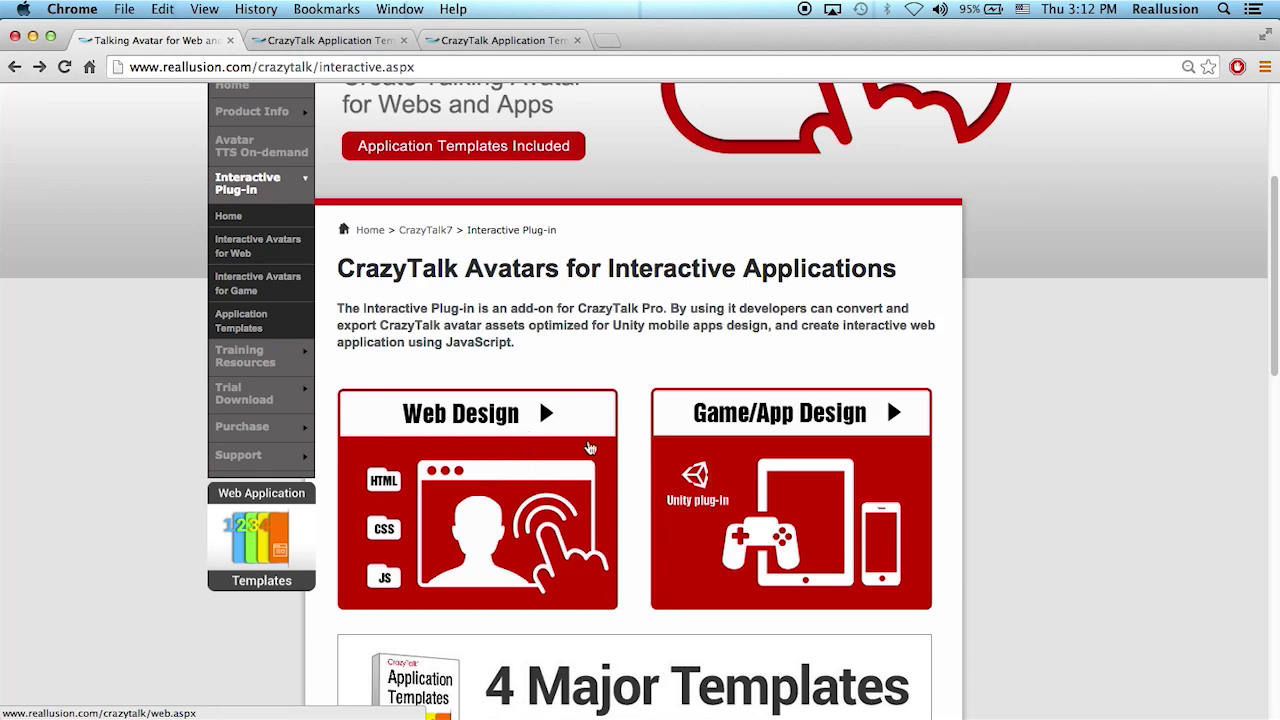
{"action": "left_click", "coordinate": [834, 438]}
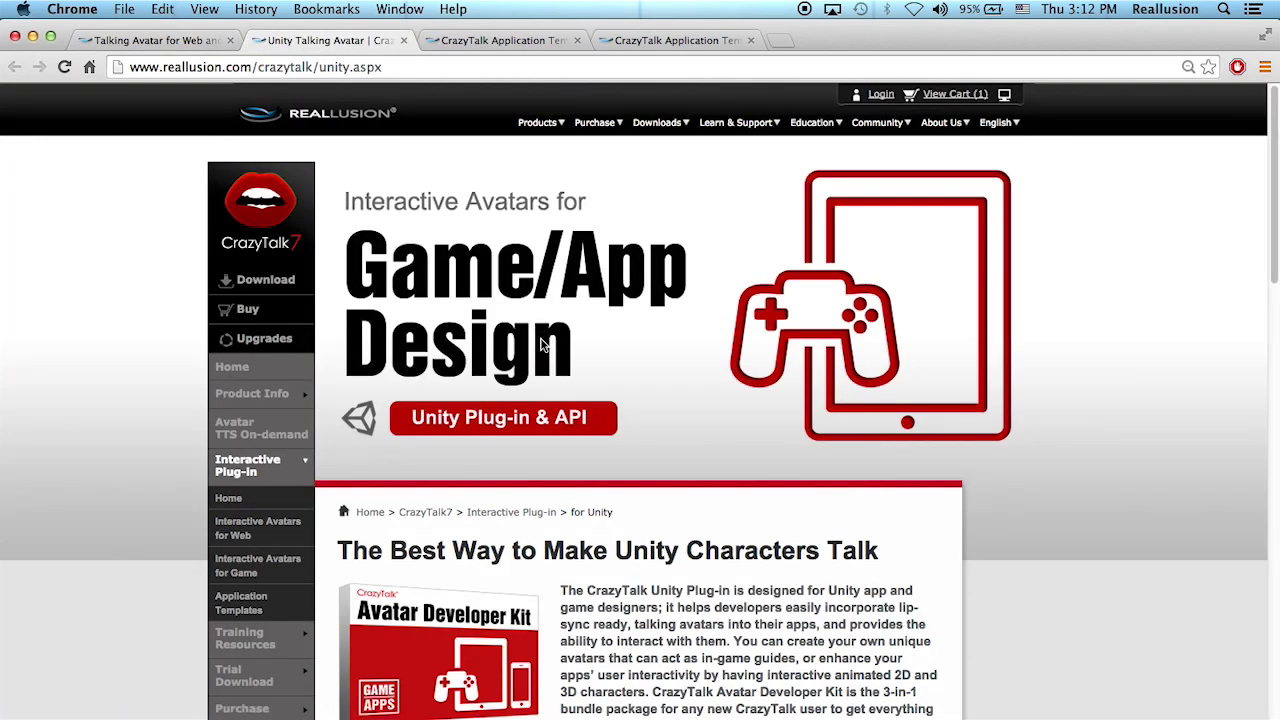
{"action": "scroll", "coordinate": [542, 340], "scroll_direction": "down", "scroll_amount": 5}
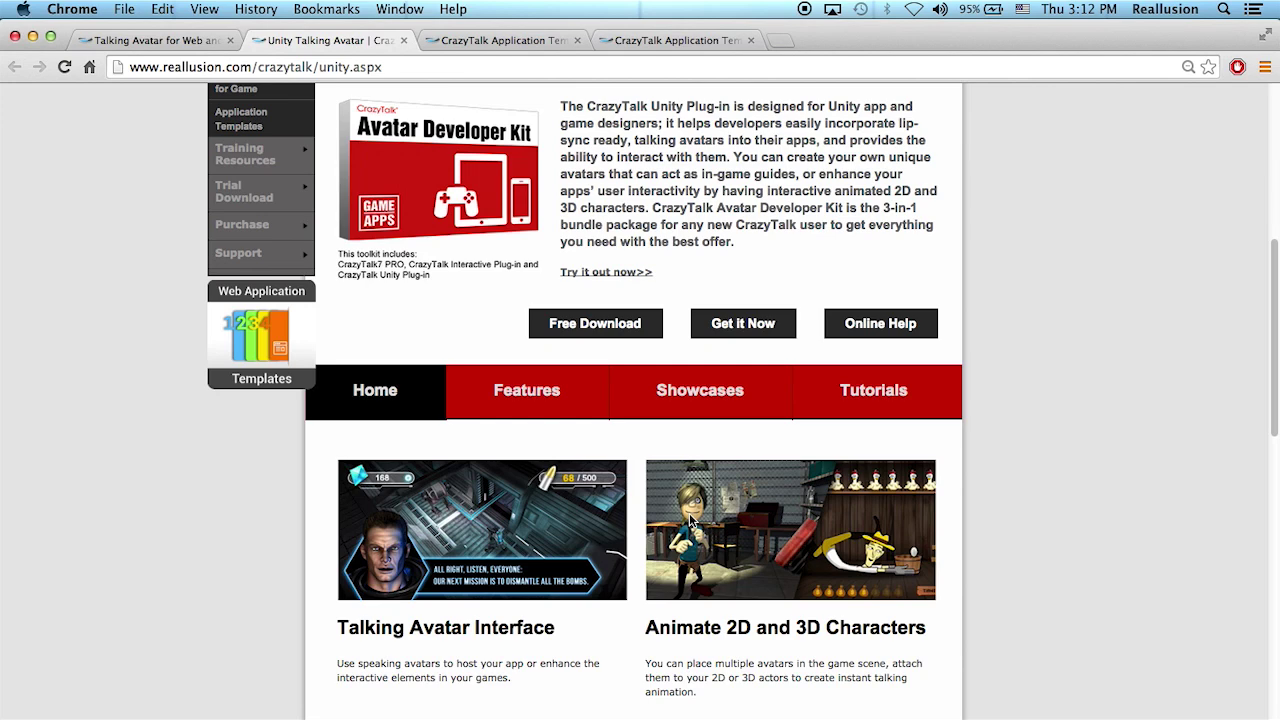
{"action": "left_click", "coordinate": [404, 40]}
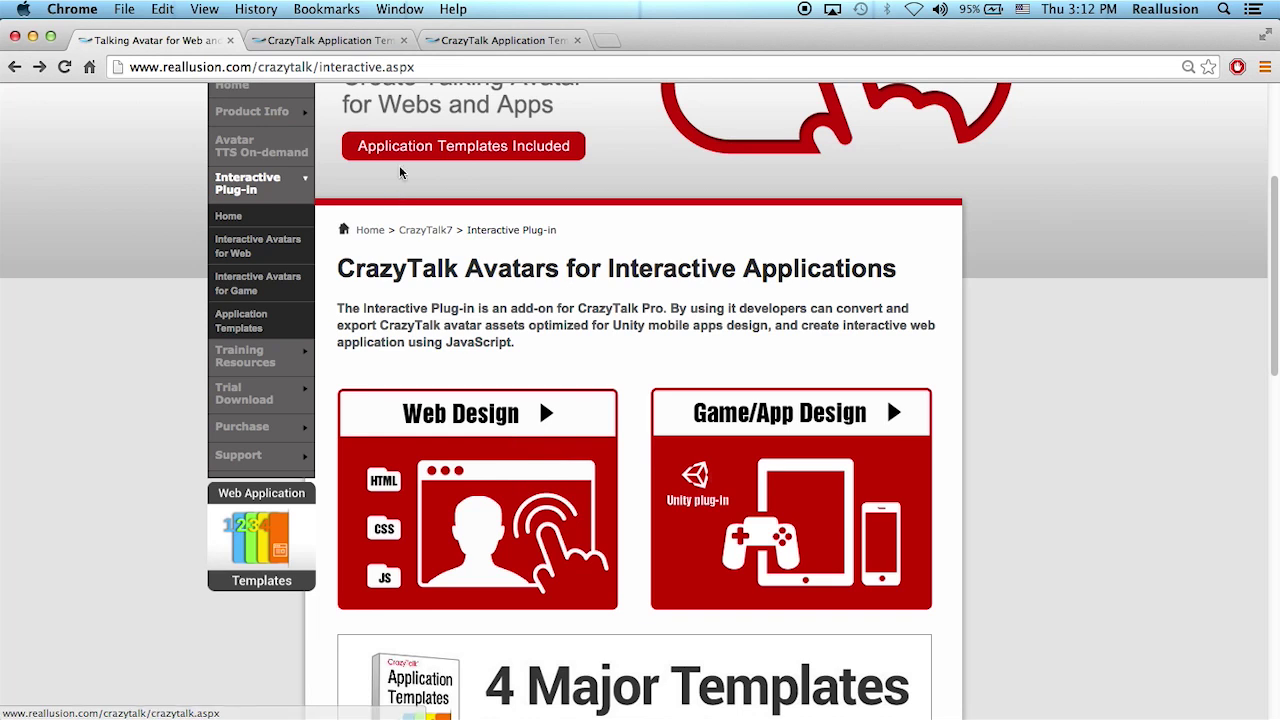
- Look through the CrazyTalk Application Templates home page, including its Practical Applications section
{"action": "left_click", "coordinate": [357, 42]}
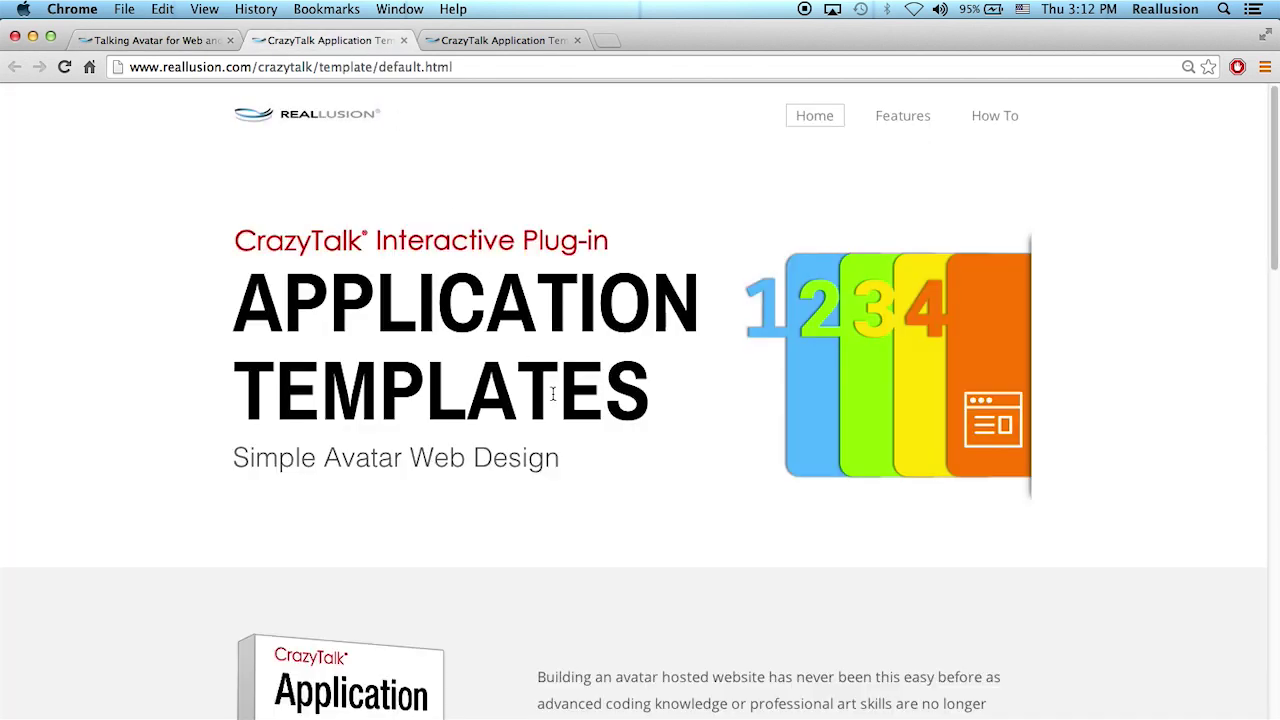
{"action": "scroll", "coordinate": [552, 393], "scroll_direction": "down", "scroll_amount": 1}
{"action": "scroll", "coordinate": [552, 393], "scroll_direction": "down", "scroll_amount": 3}
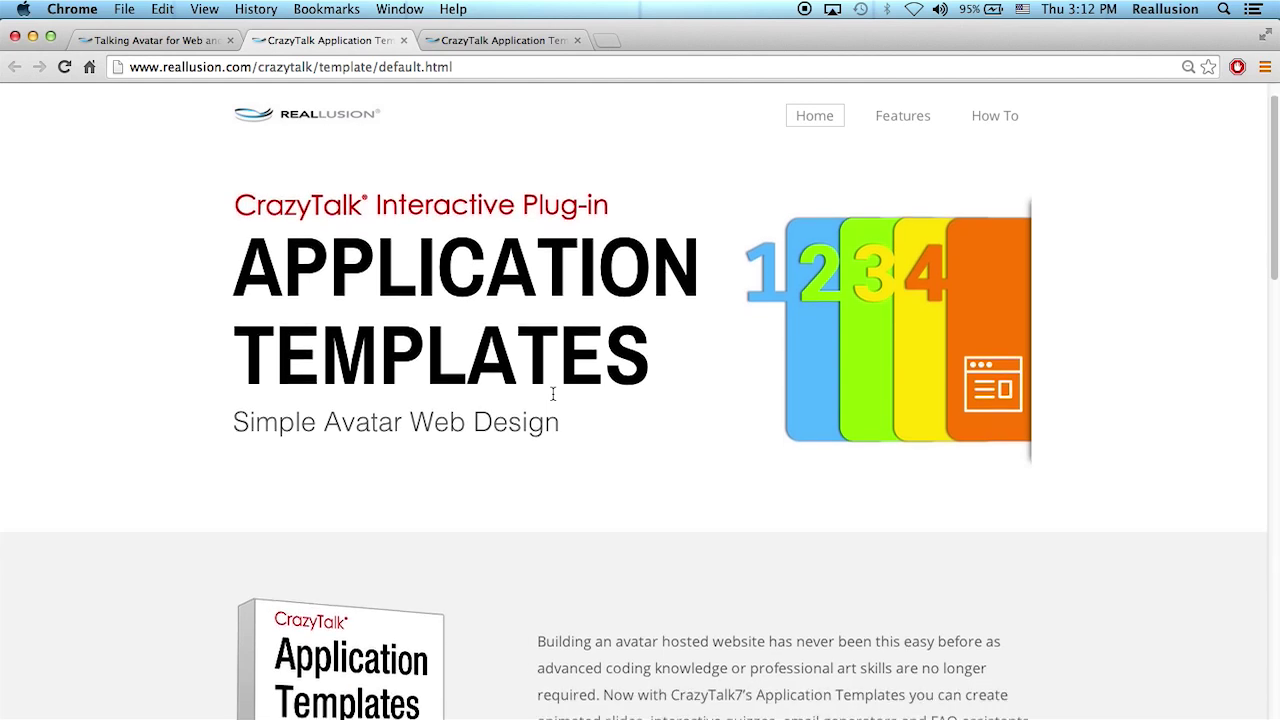
{"action": "scroll", "coordinate": [552, 393], "scroll_direction": "down", "scroll_amount": 1}
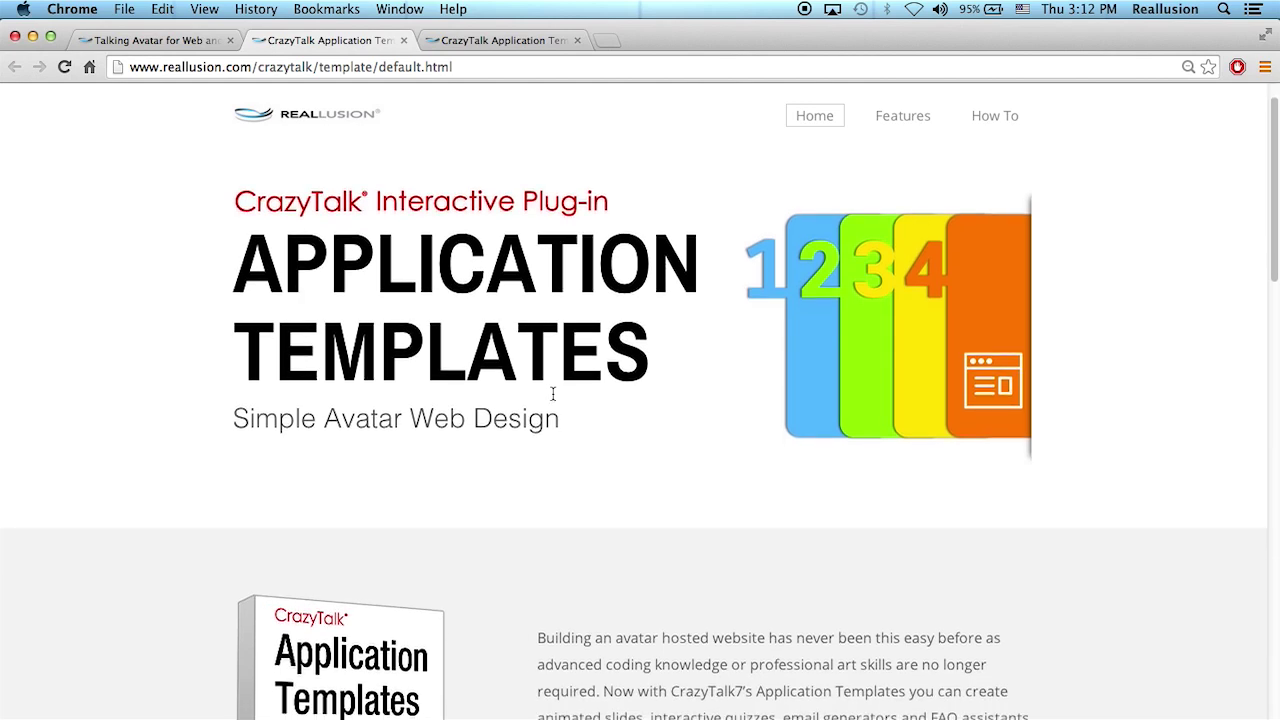
{"action": "scroll", "coordinate": [550, 392], "scroll_direction": "down", "scroll_amount": 10}
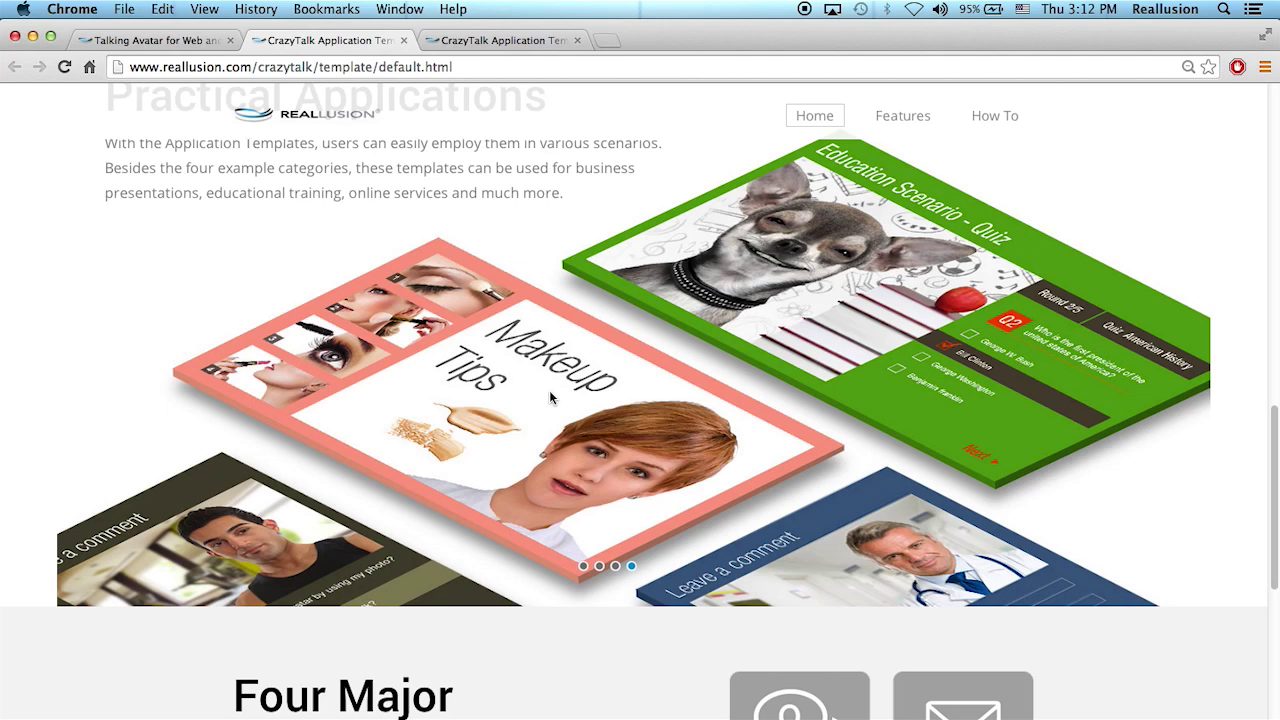
{"action": "scroll", "coordinate": [549, 390], "scroll_direction": "up", "scroll_amount": 15}
- Examine the Slide Template section on the Application Templates Features page
{"action": "left_click", "coordinate": [500, 40]}
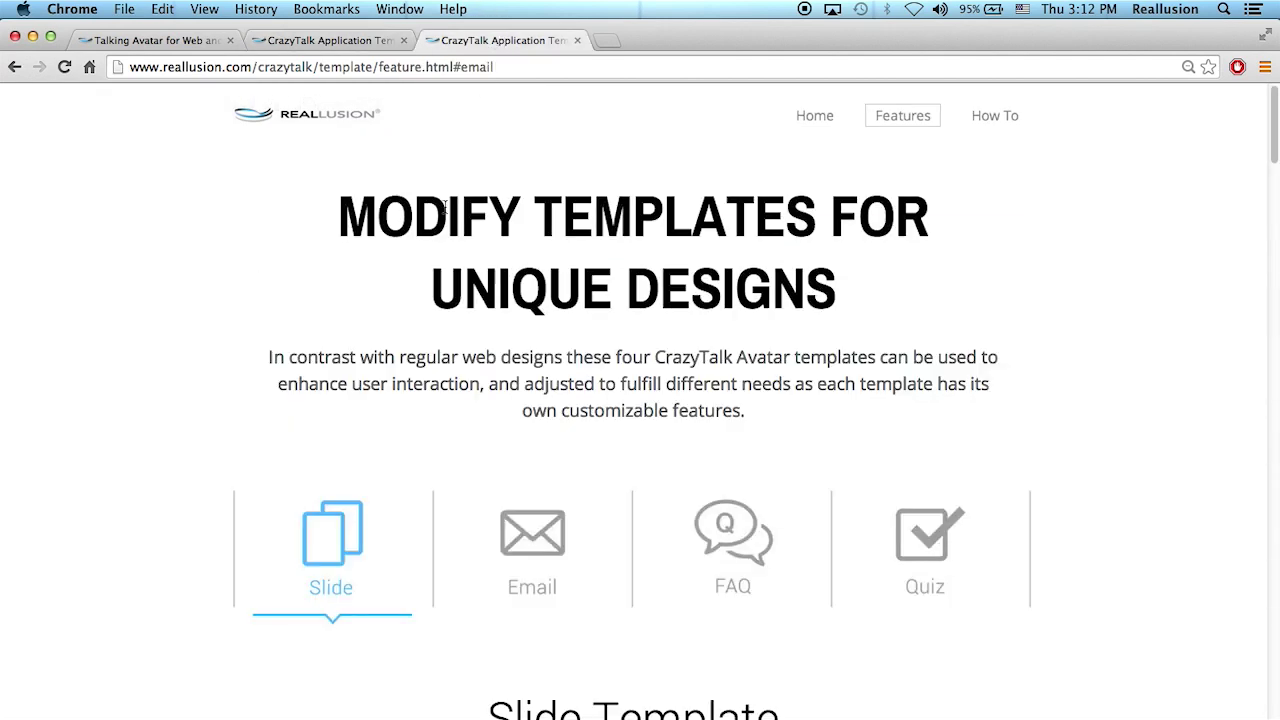
{"action": "scroll", "coordinate": [178, 353], "scroll_direction": "down", "scroll_amount": 1}
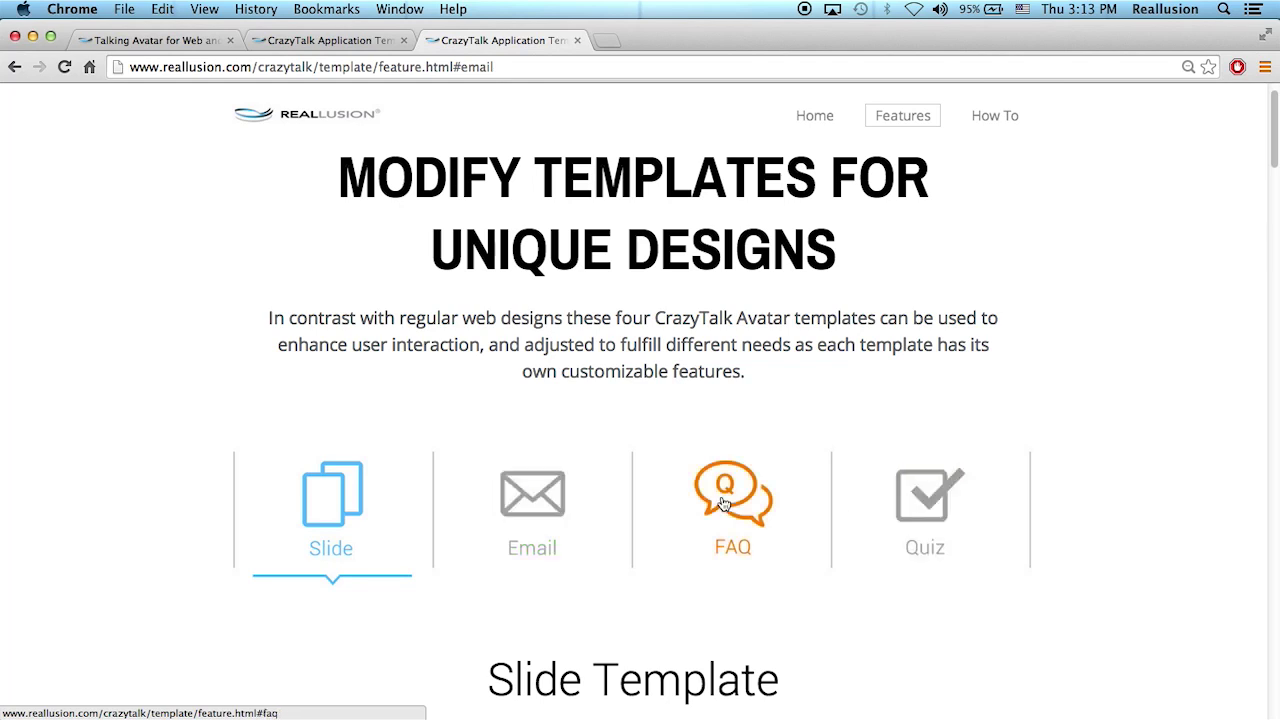
{"action": "left_click", "coordinate": [312, 512]}
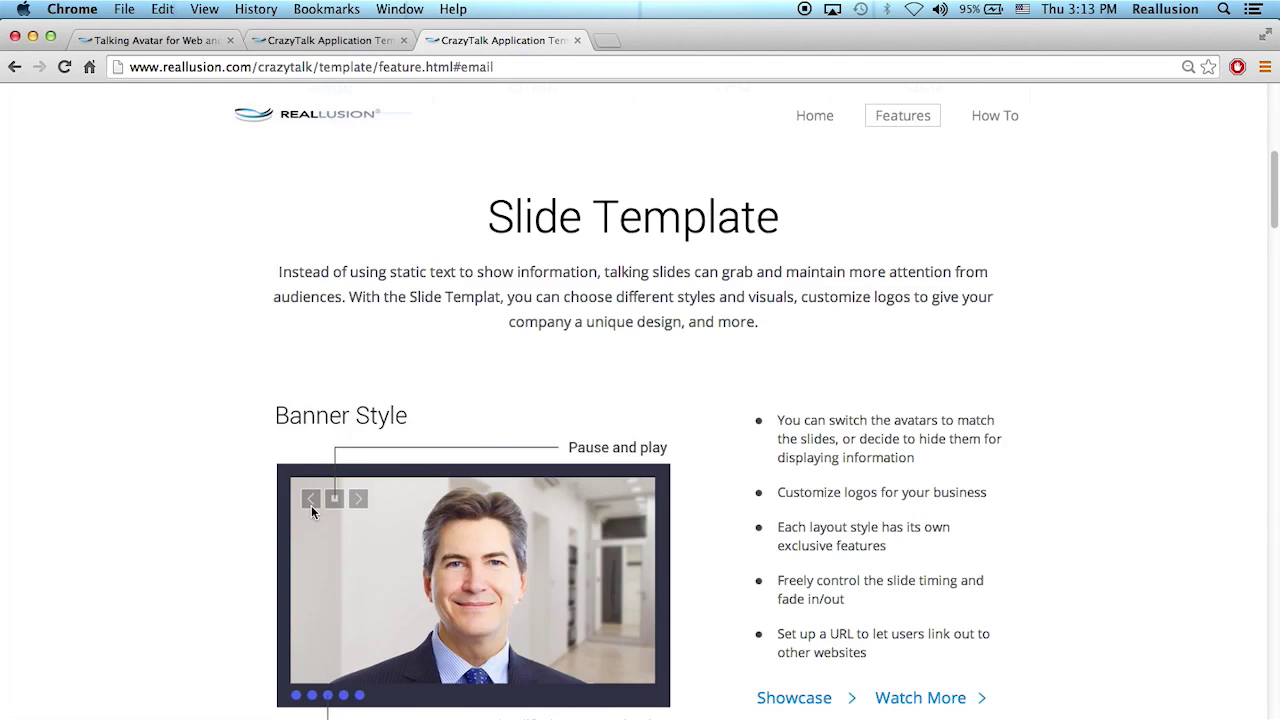
{"action": "scroll", "coordinate": [1043, 360], "scroll_direction": "down", "scroll_amount": 1}
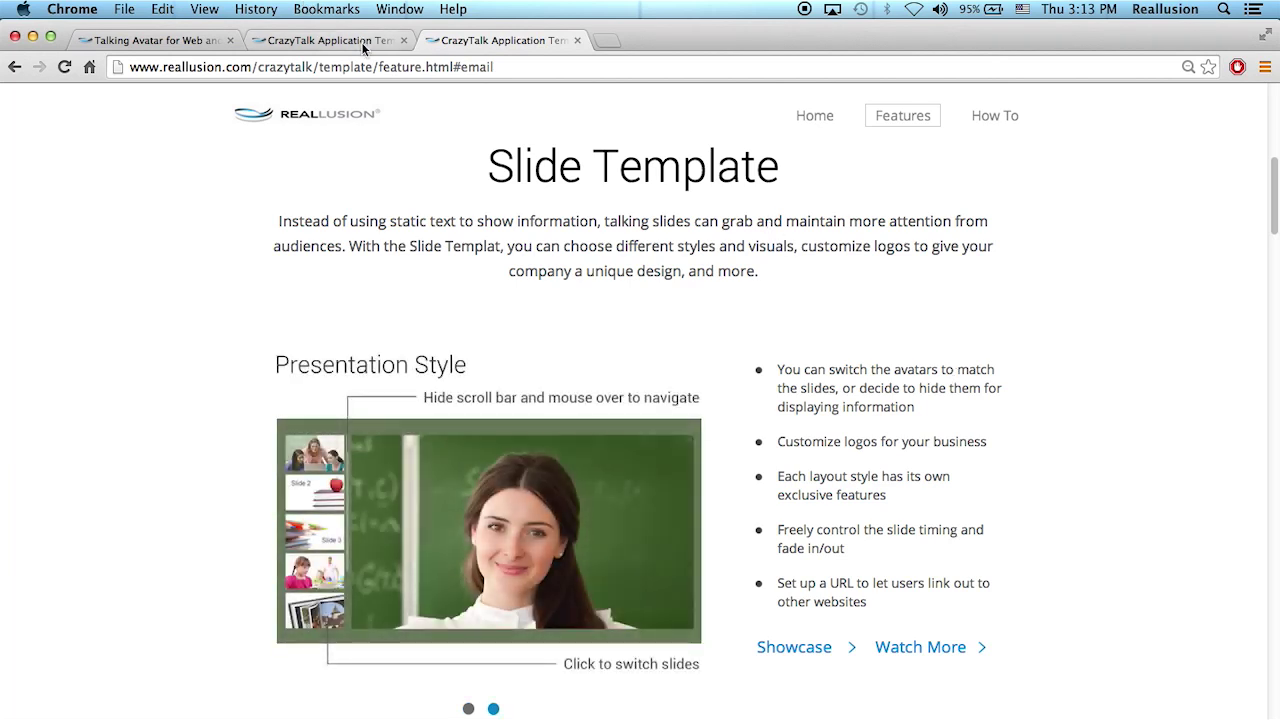
- Switch to Finder and look over the 1_Slide, 2_Email, 3_FAQ and 4_Quiz folders in CrazyTalk Application Templates
{"action": "left_click", "coordinate": [366, 43]}
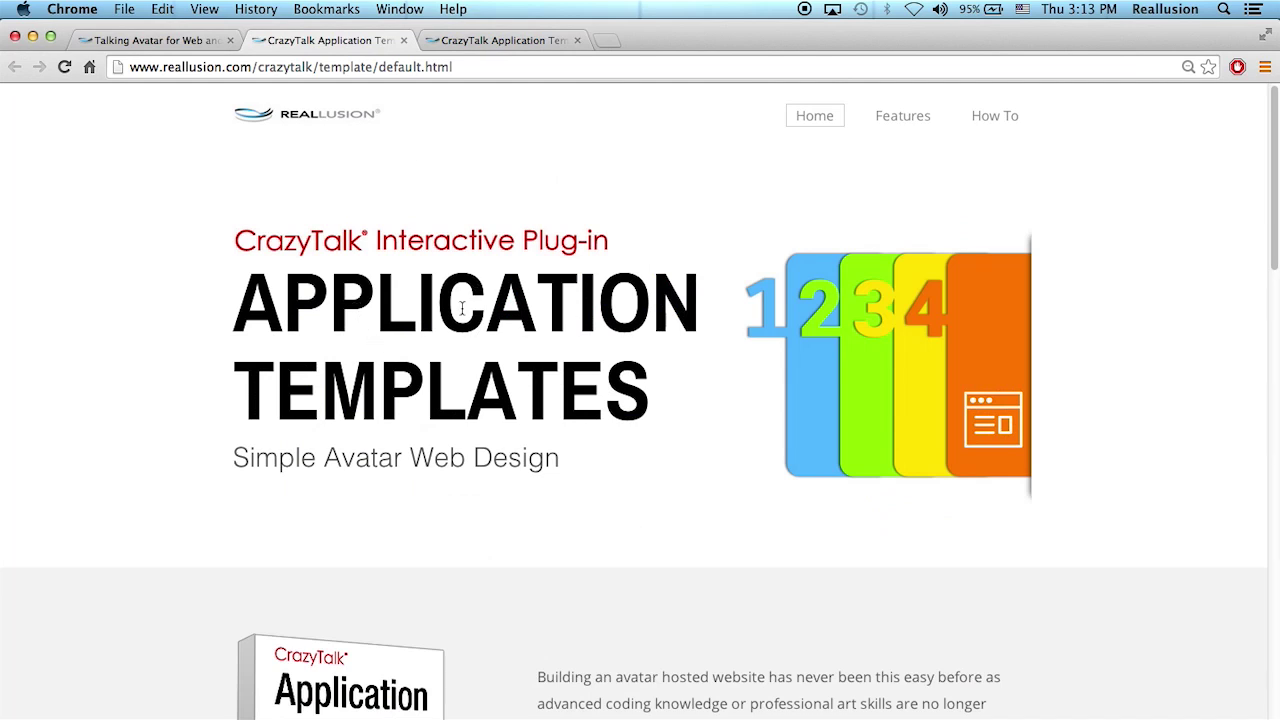
{"action": "left_click", "coordinate": [857, 708]}
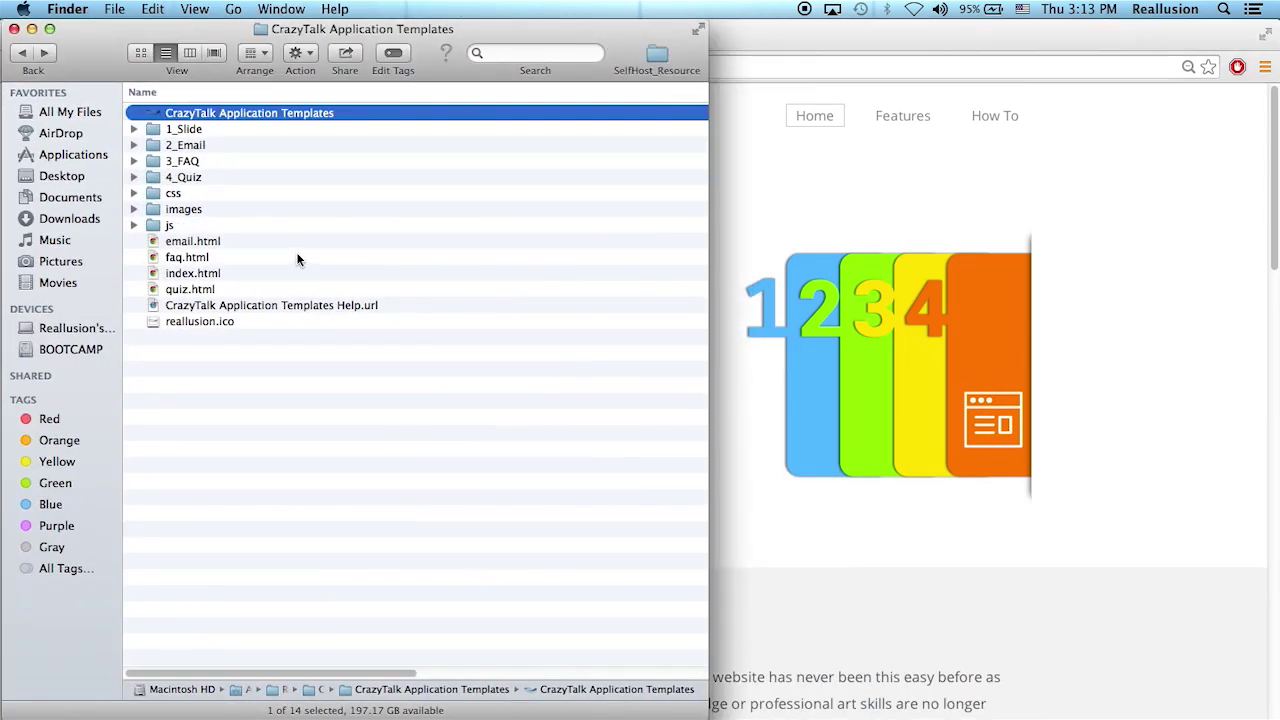
{"action": "left_click", "coordinate": [184, 130]}
{"action": "left_click", "coordinate": [188, 147]}
{"action": "left_click", "coordinate": [193, 162]}
{"action": "left_click", "coordinate": [194, 178]}
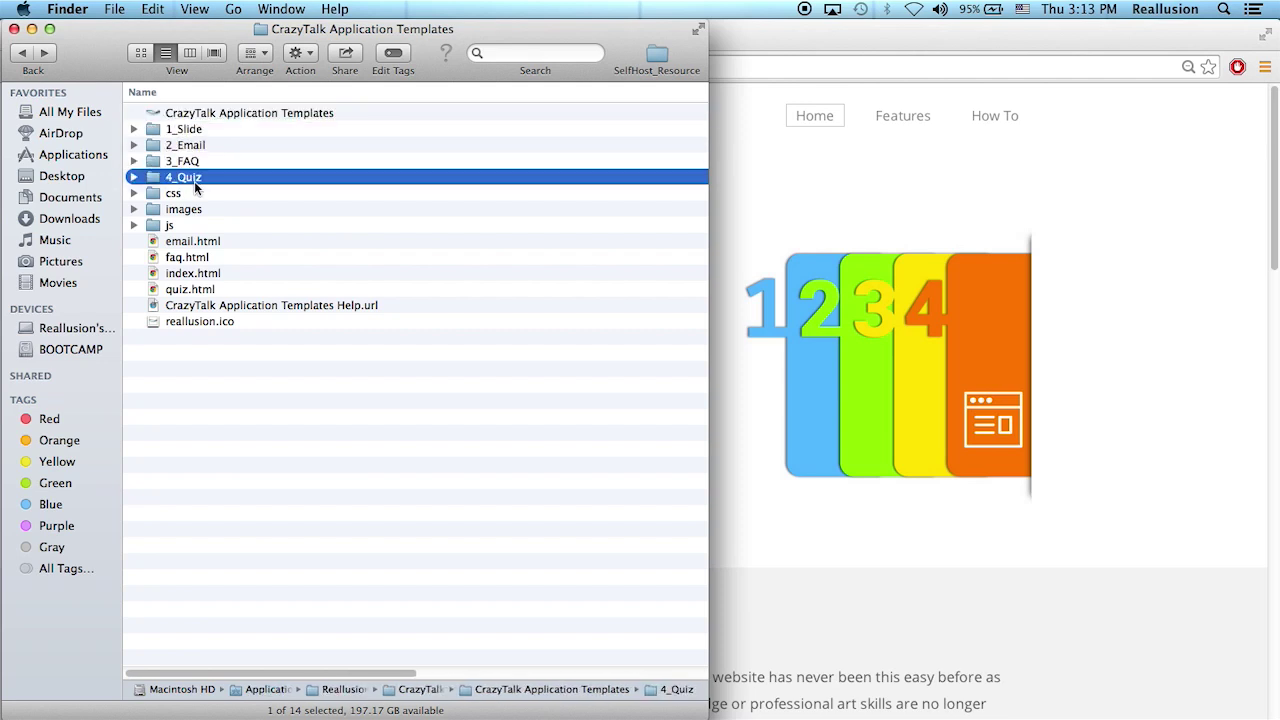
- Launch the CrazyTalk Application Templates shortcut in the browser and always allow plug-ins on its index.html page
{"action": "left_click", "coordinate": [204, 115]}
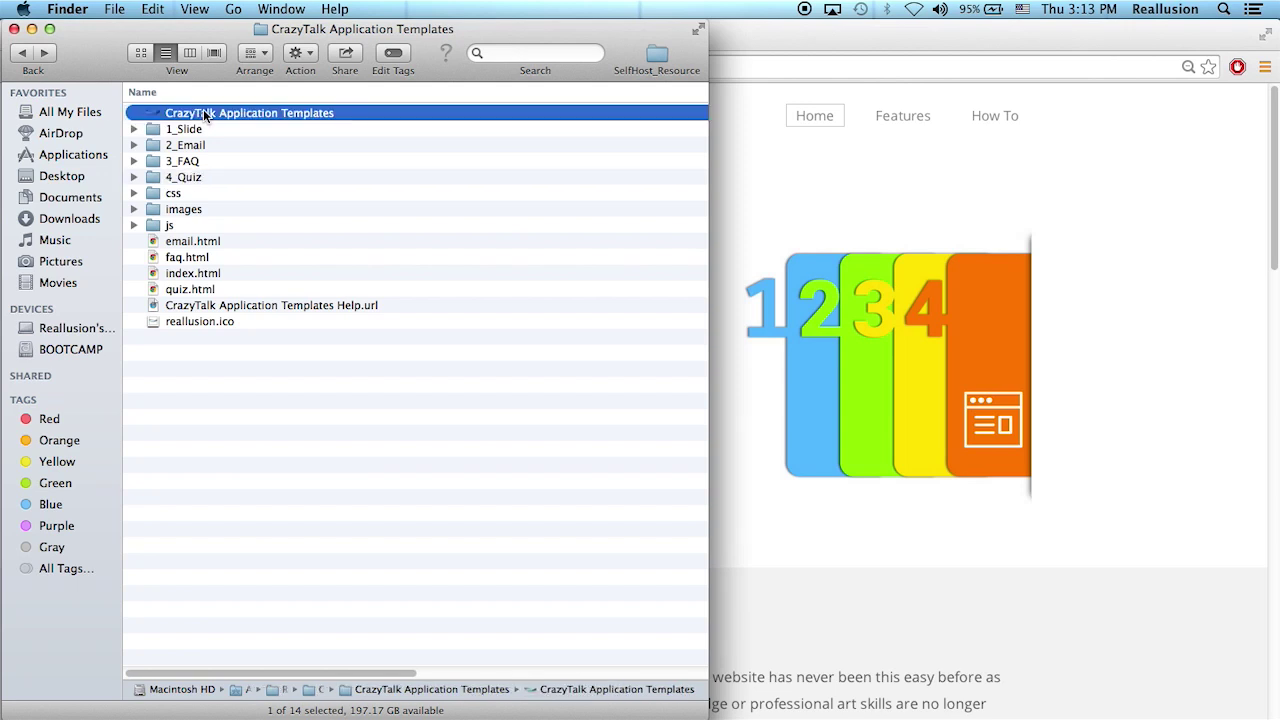
{"action": "double_click", "coordinate": [204, 113]}
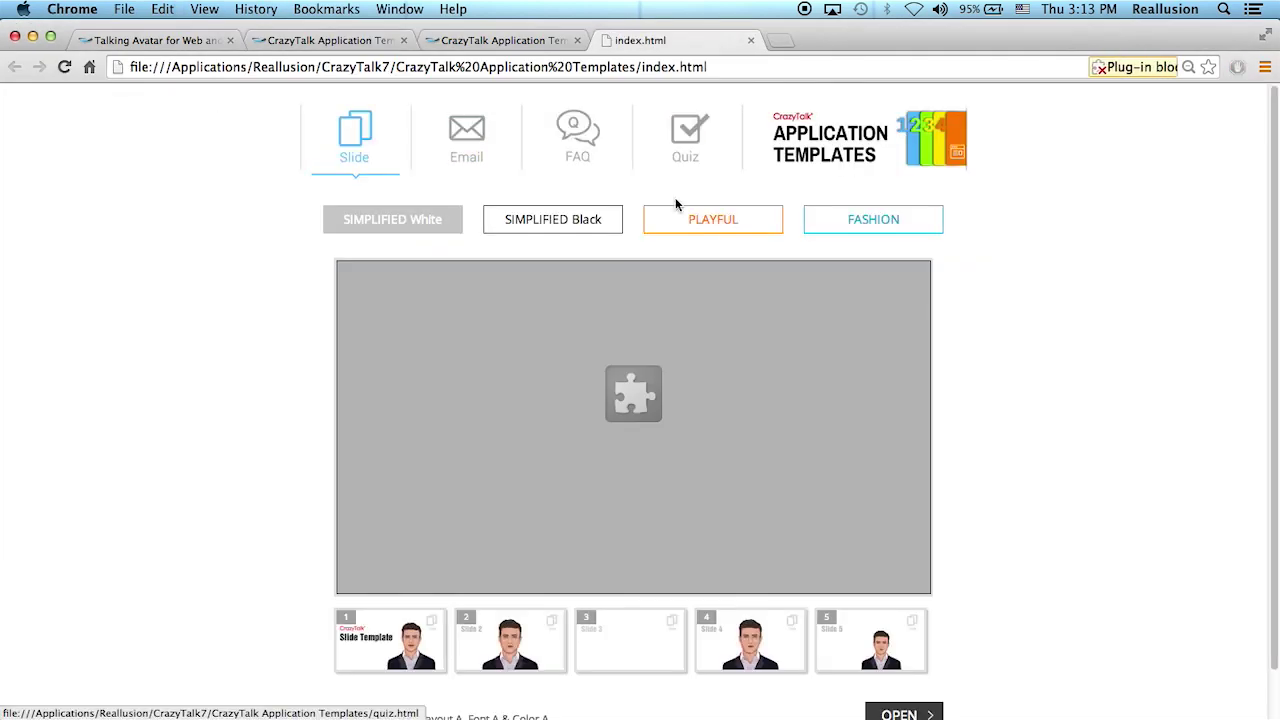
{"action": "left_click", "coordinate": [1112, 67]}
{"action": "left_click", "coordinate": [937, 135]}
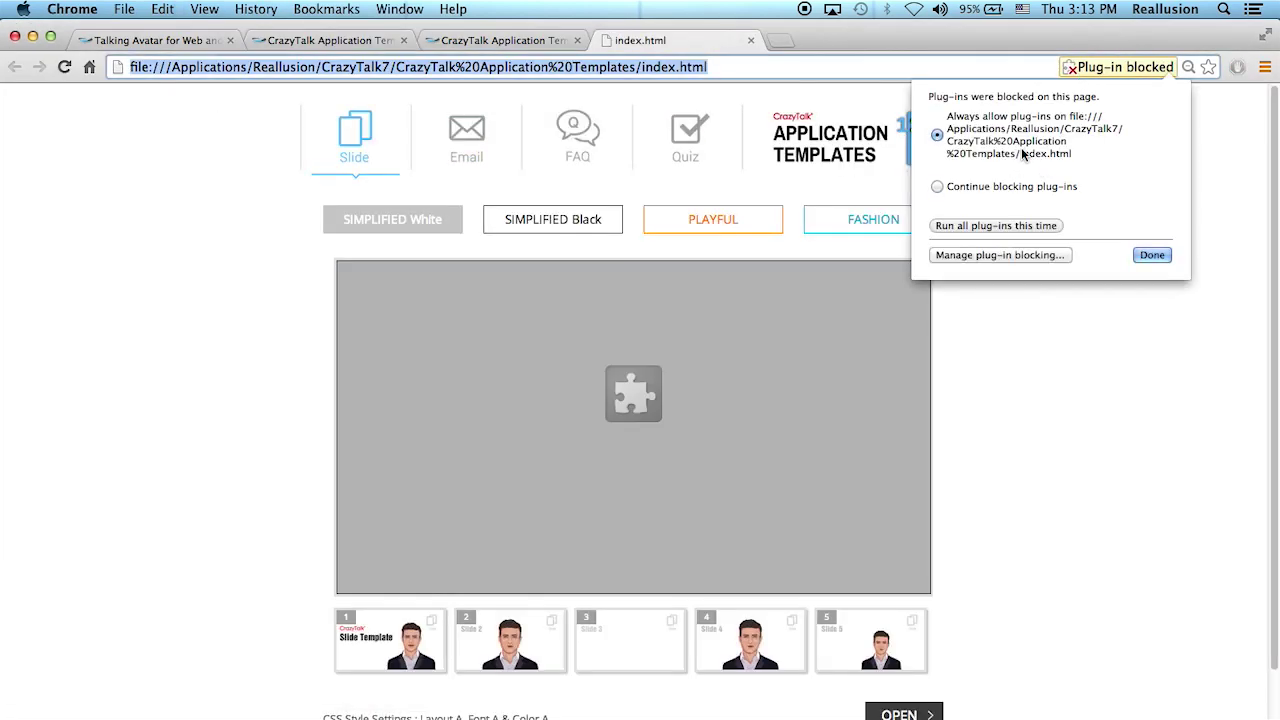
{"action": "left_click", "coordinate": [1151, 256]}
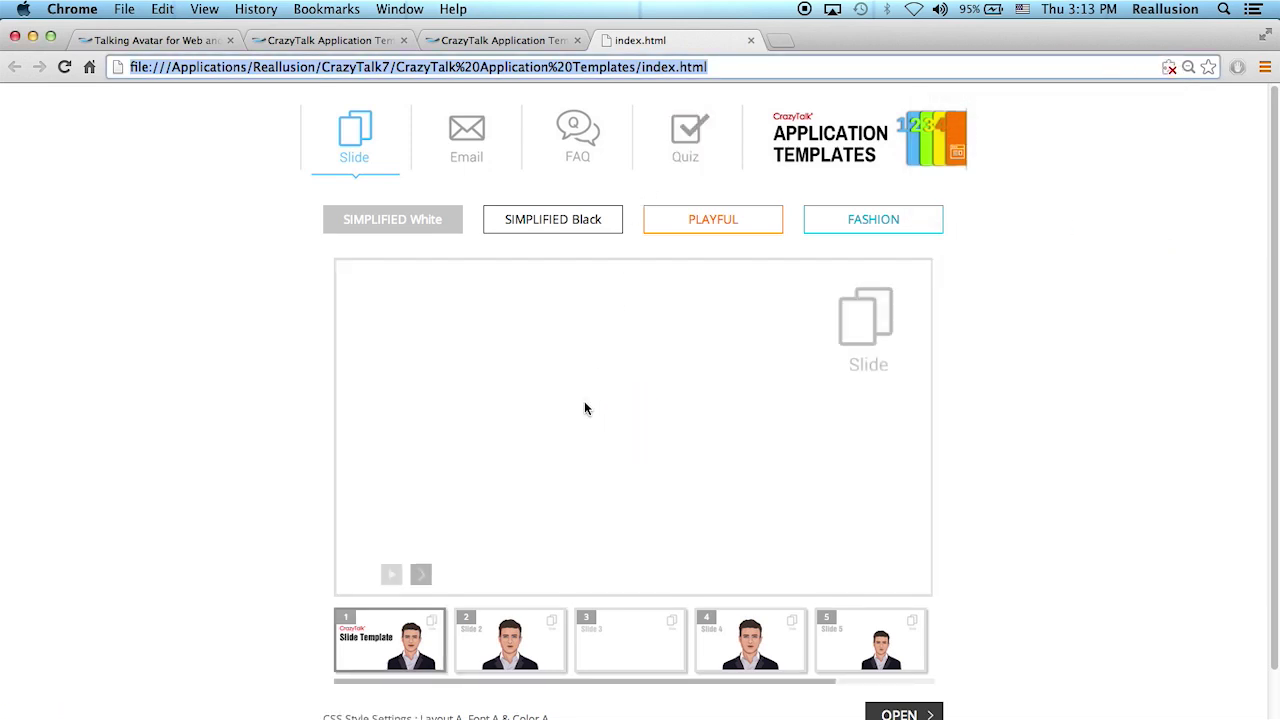
- Preview the Slide template in the Simplified Black, Playful and Fashion styles
{"action": "left_click", "coordinate": [363, 150]}
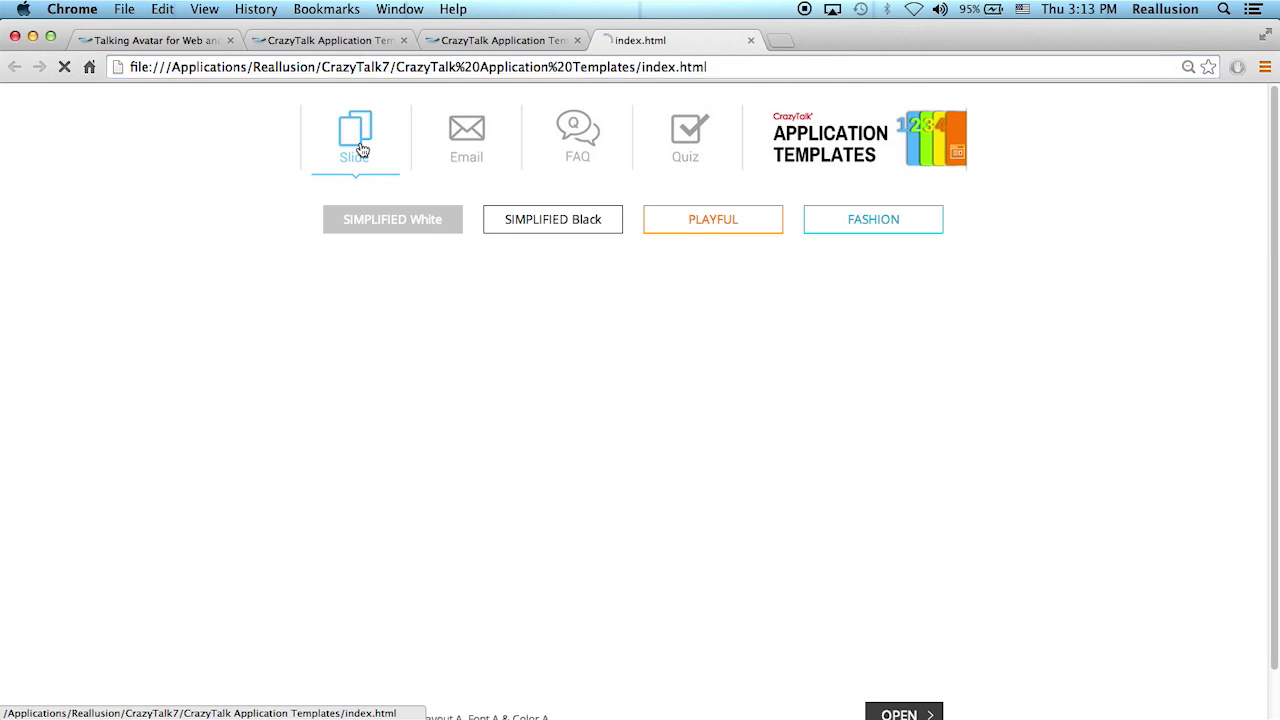
{"action": "left_click", "coordinate": [541, 221]}
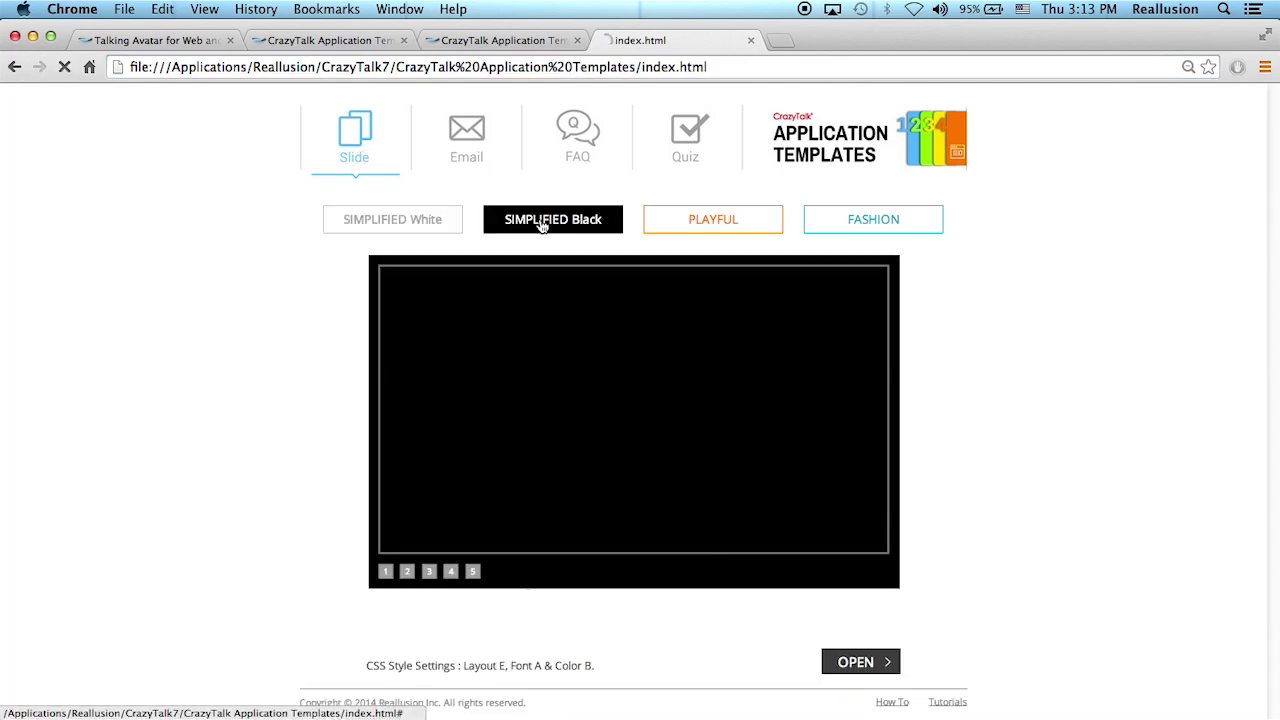
{"action": "left_click", "coordinate": [705, 227]}
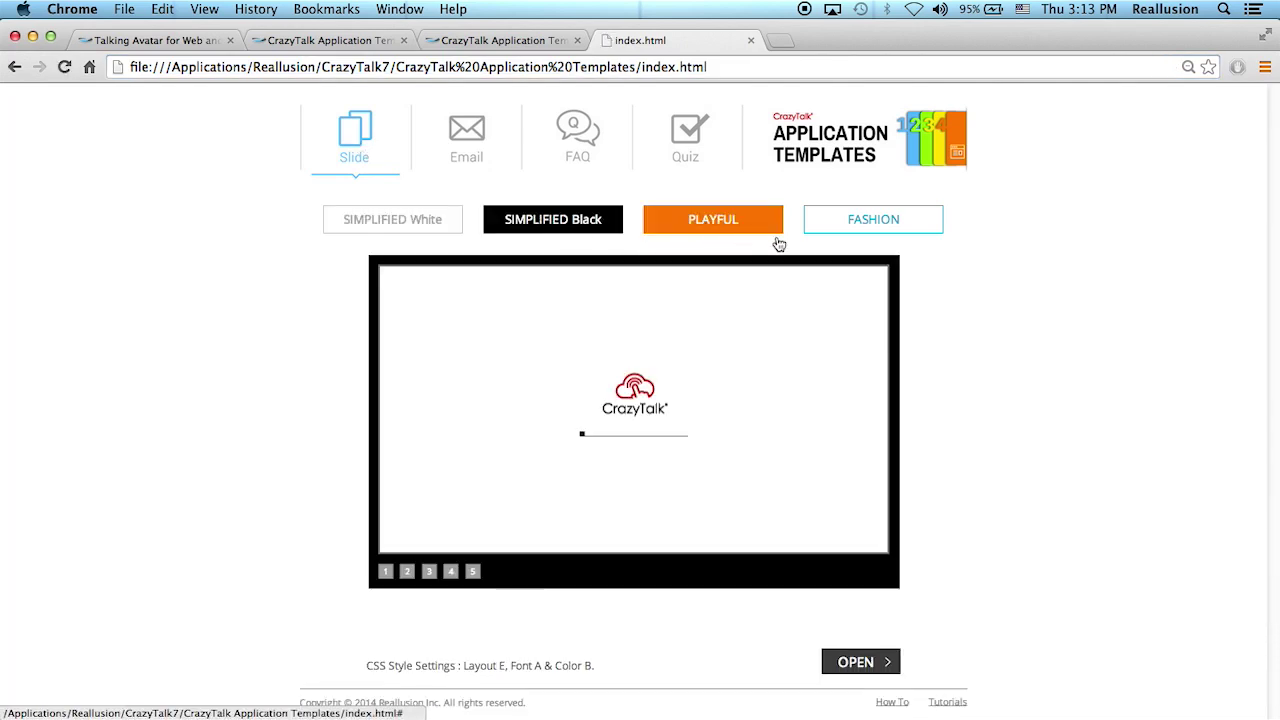
{"action": "left_click", "coordinate": [860, 232]}
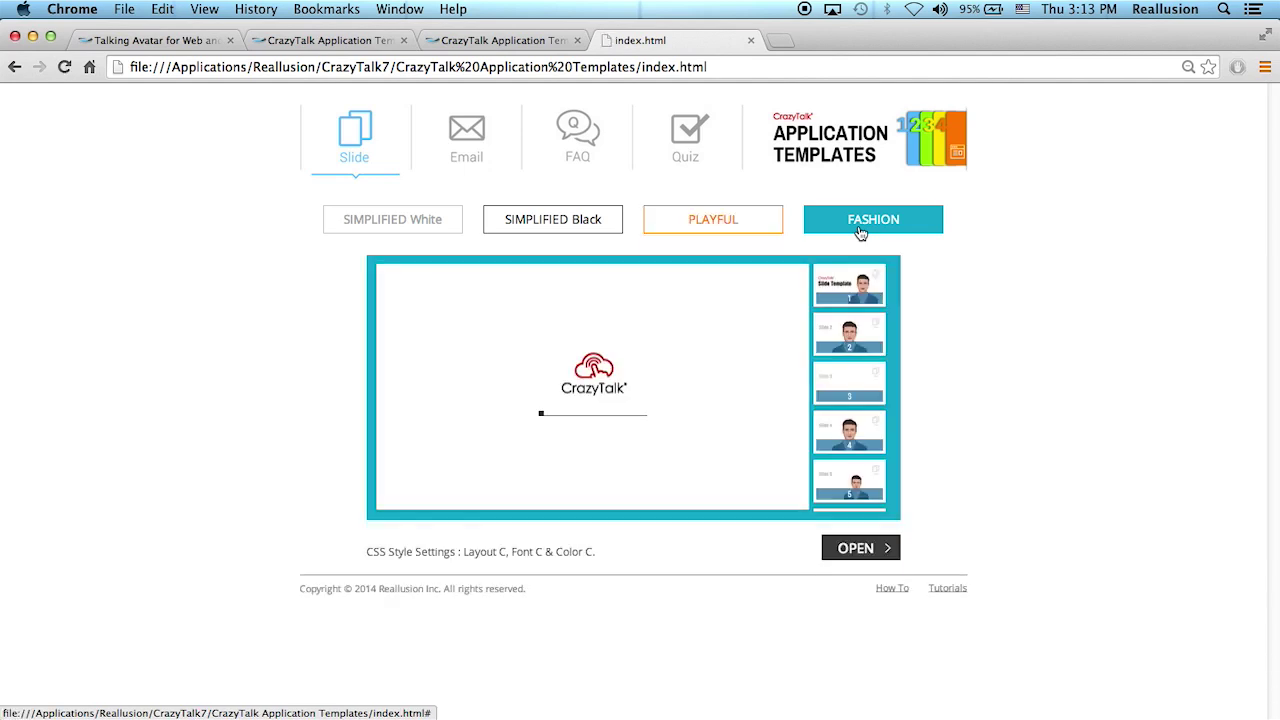
- Preview the Email template in the Simplified Black, Playful and Fashion styles
{"action": "left_click", "coordinate": [445, 136]}
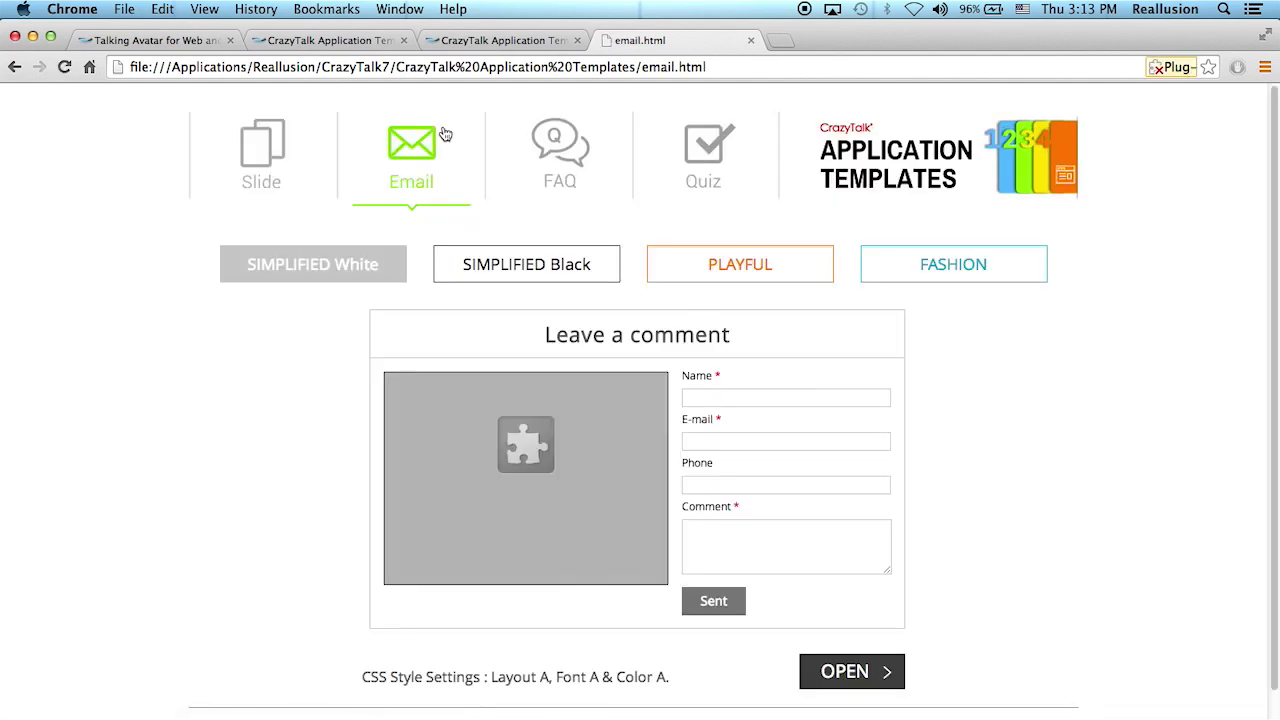
{"action": "left_click", "coordinate": [586, 276]}
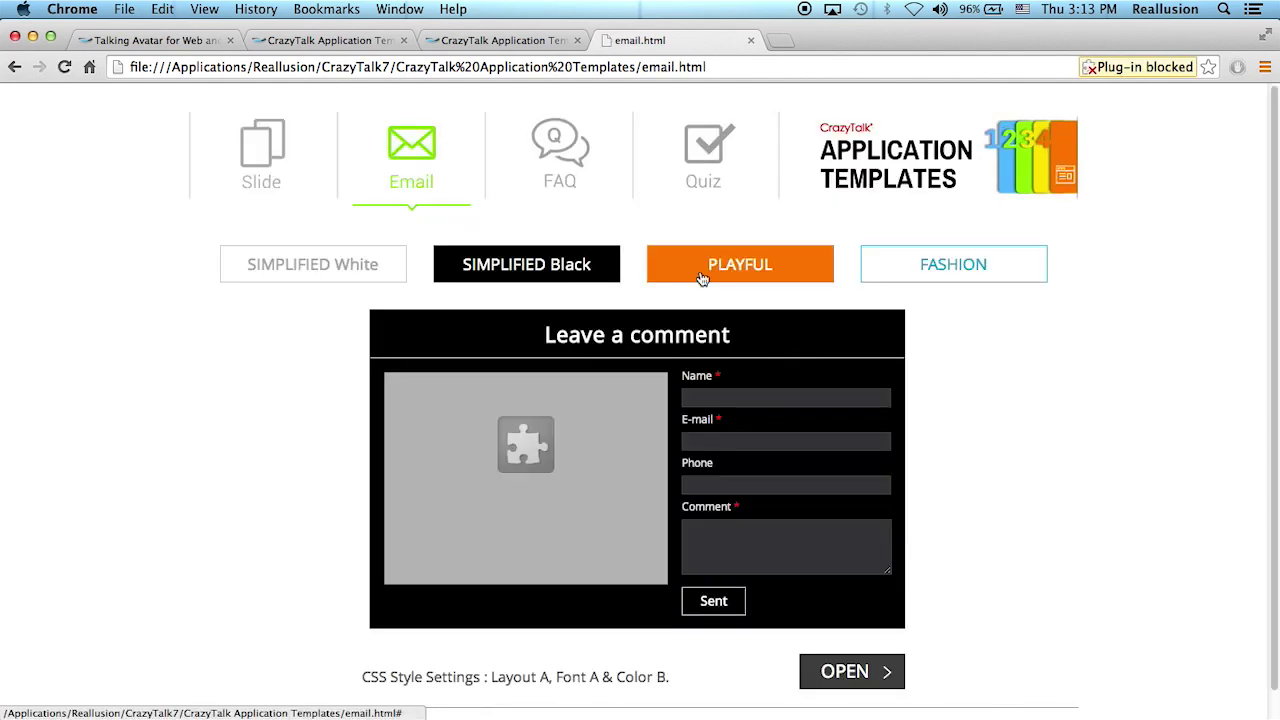
{"action": "left_click", "coordinate": [705, 275]}
{"action": "left_click", "coordinate": [915, 262]}
- Preview the FAQ template in the Playful style and the Quiz template in the Fashion style, ending on the Slide template
{"action": "left_click", "coordinate": [607, 164]}
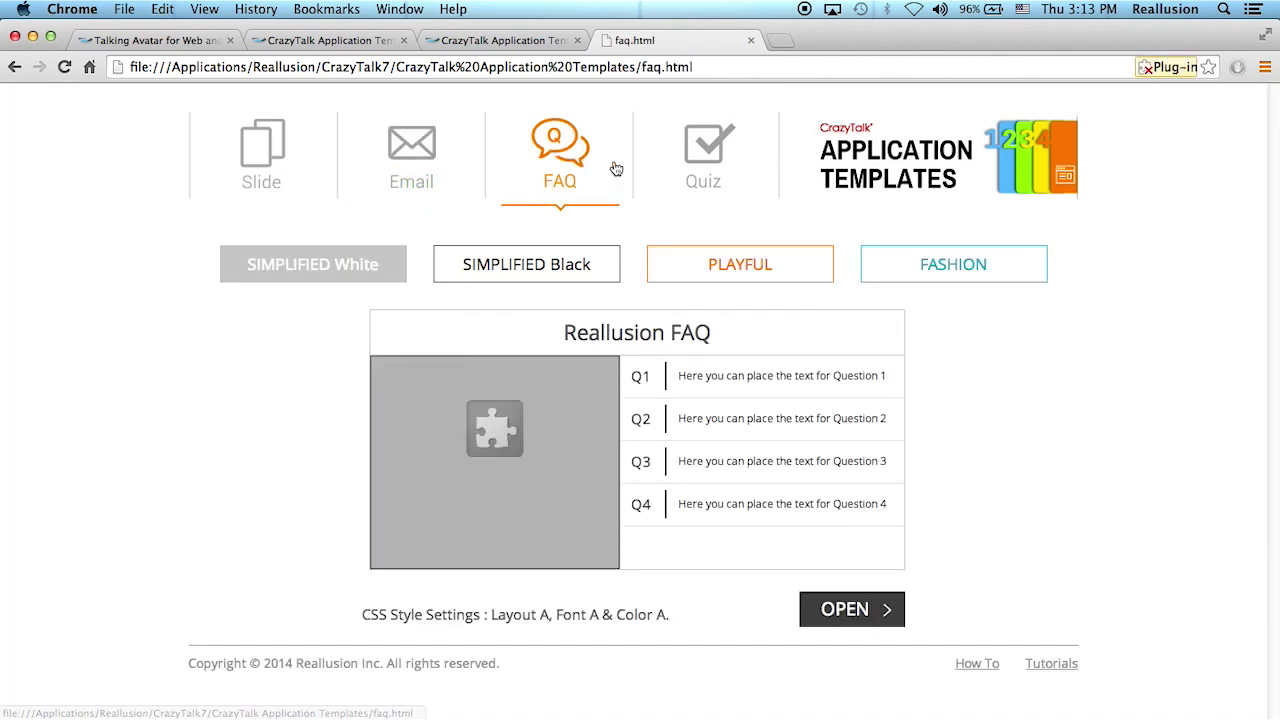
{"action": "left_click", "coordinate": [761, 279]}
{"action": "left_click", "coordinate": [705, 150]}
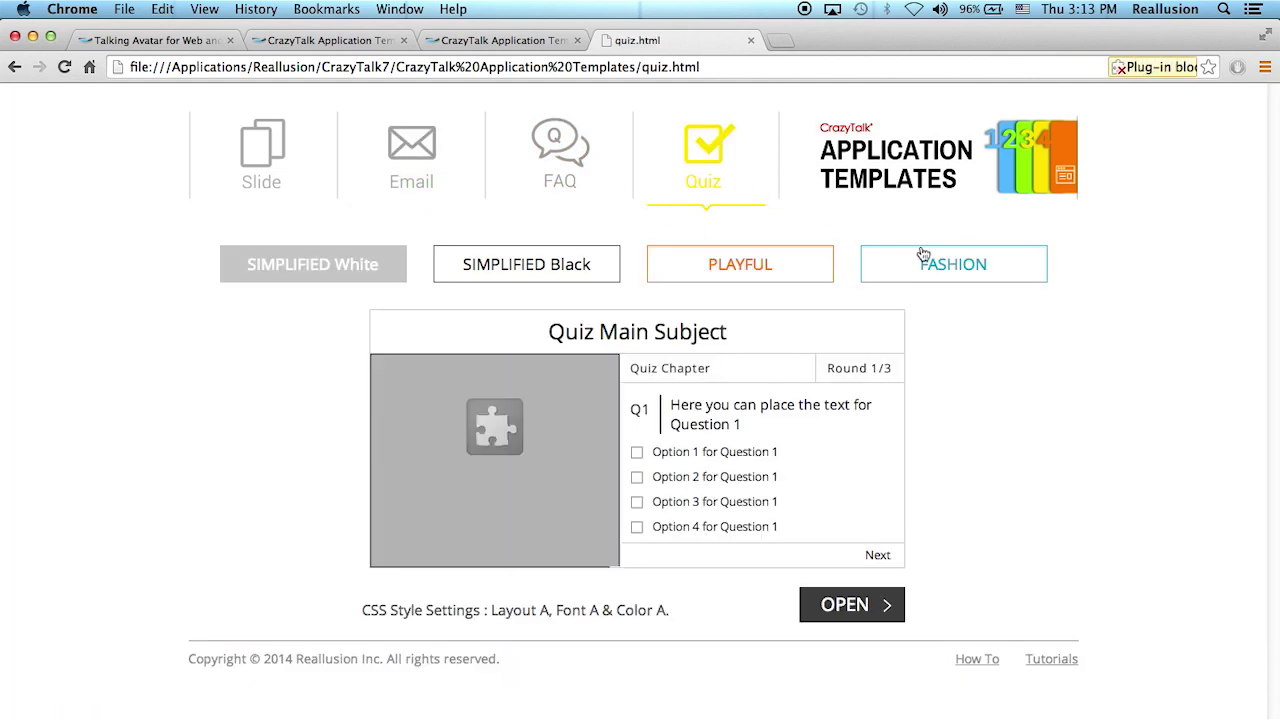
{"action": "left_click", "coordinate": [914, 268]}
{"action": "left_click", "coordinate": [258, 155]}
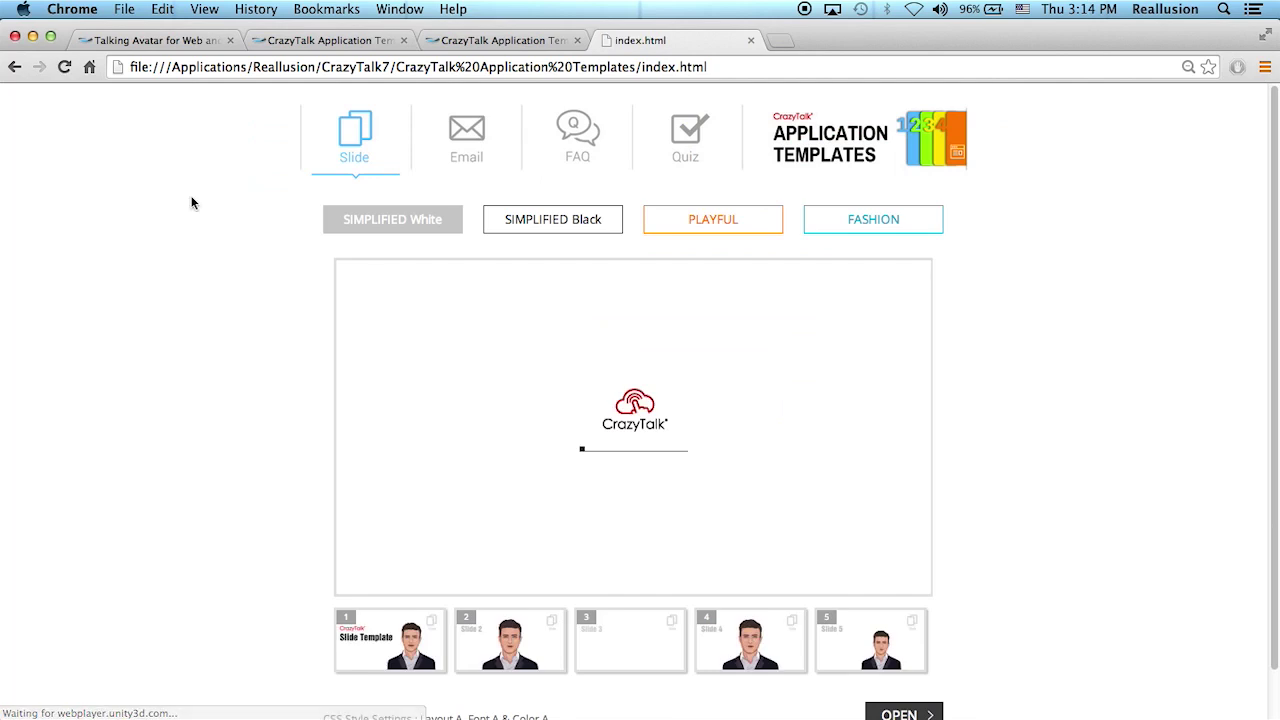
- Close the local template preview and open the 1_Slide folder of CrazyTalk Application Templates in Finder
{"action": "left_click", "coordinate": [751, 40]}
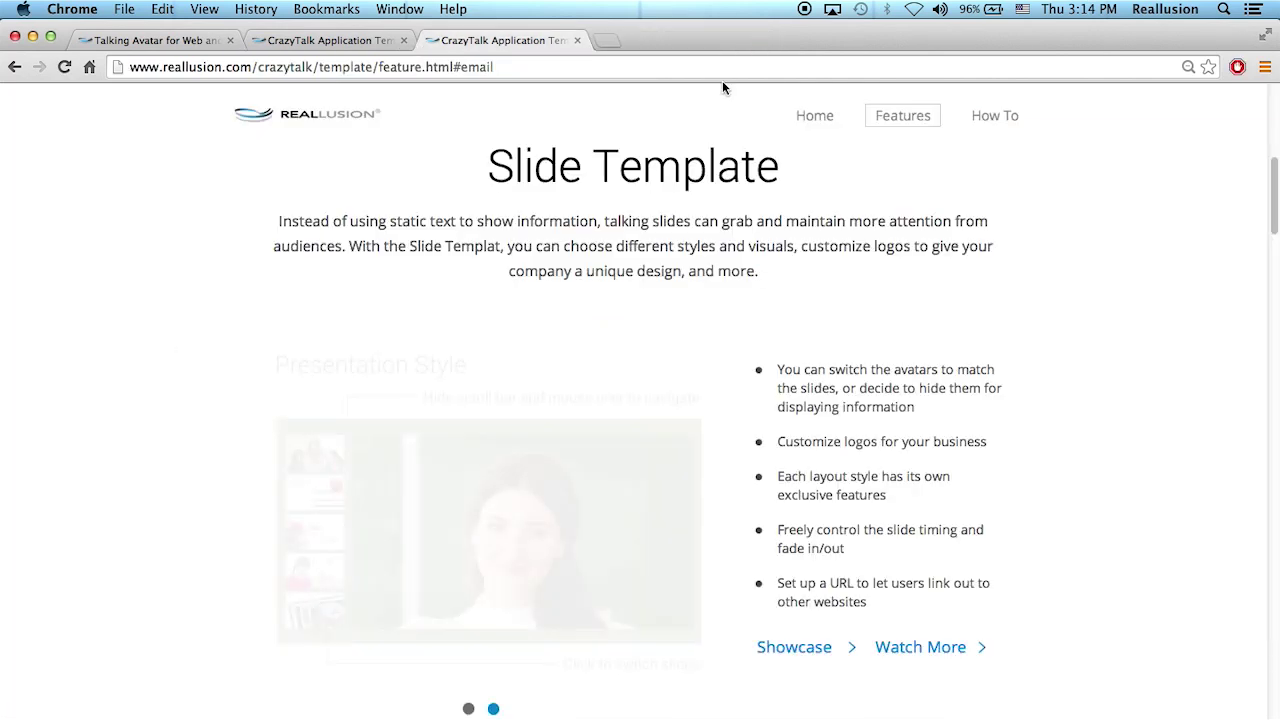
{"action": "left_click", "coordinate": [924, 716]}
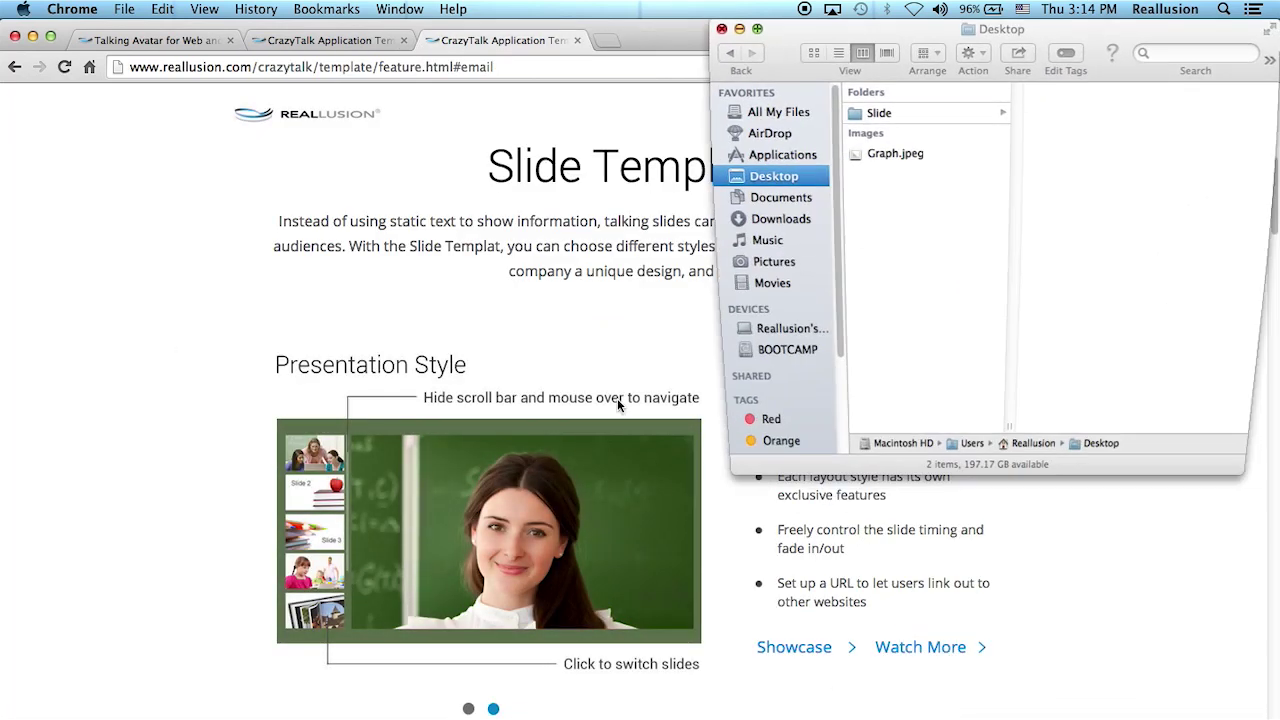
{"action": "left_click", "coordinate": [738, 30]}
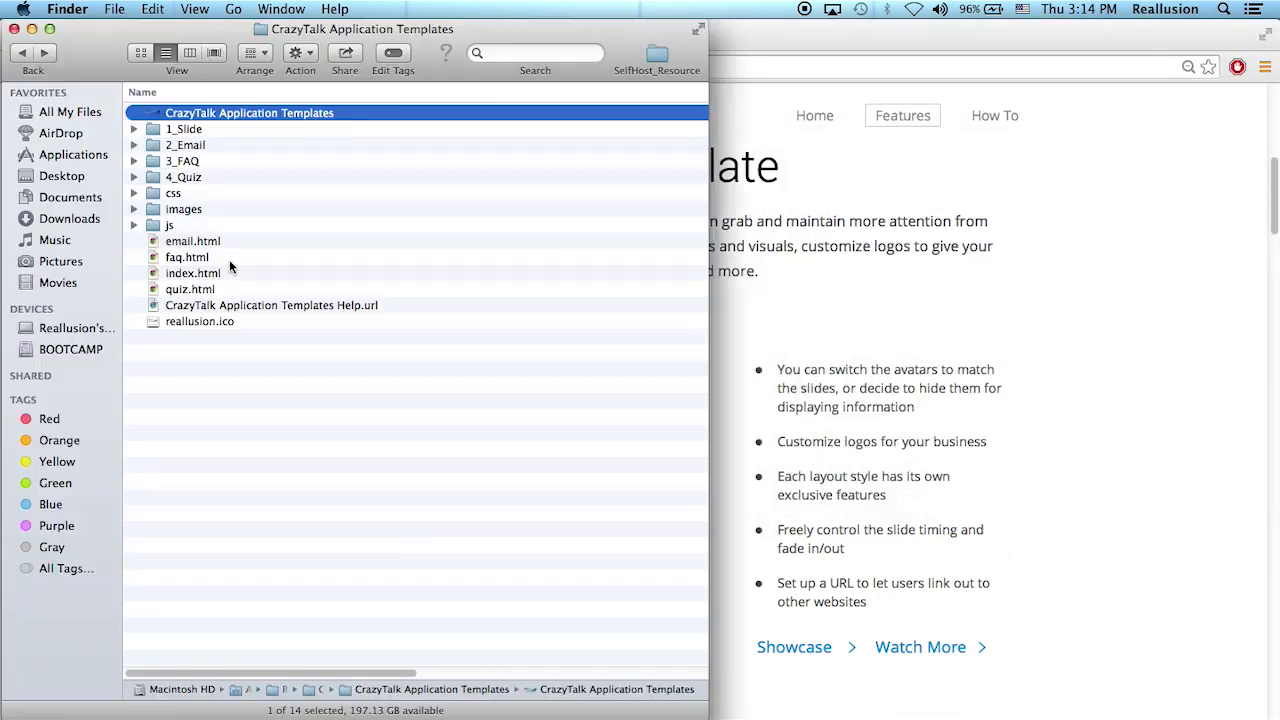
{"action": "left_click", "coordinate": [184, 134]}
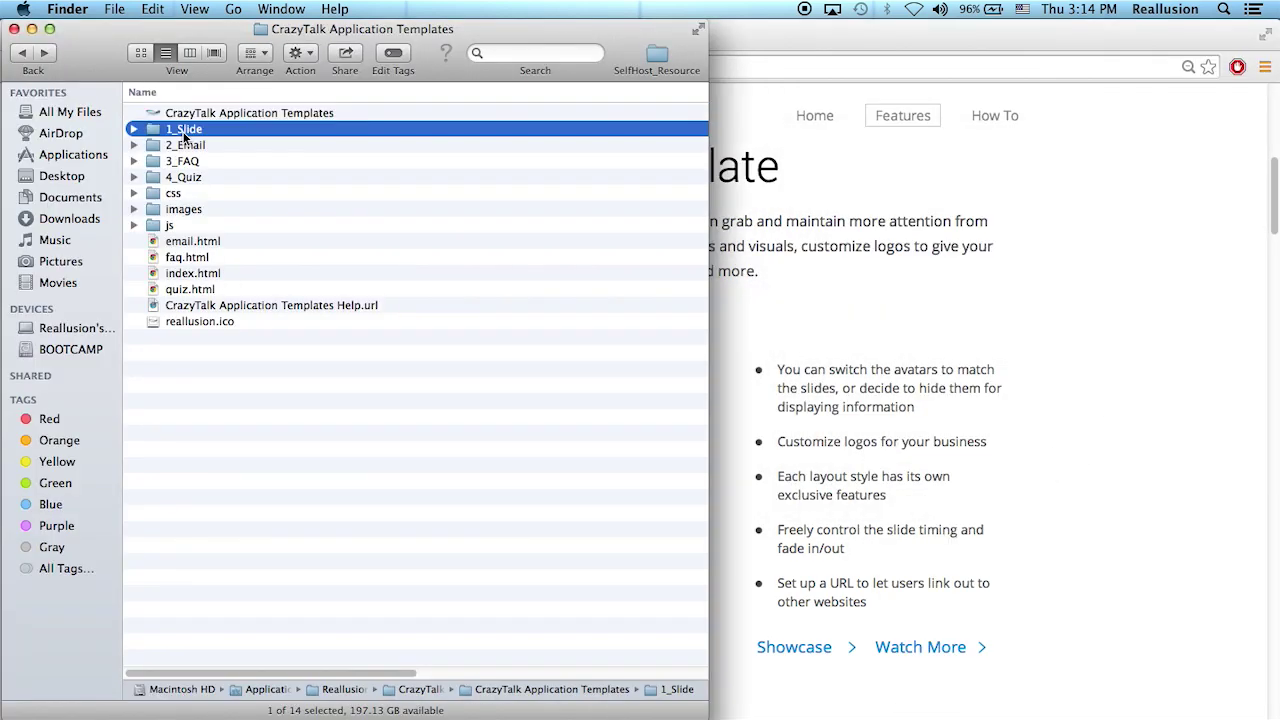
{"action": "double_click", "coordinate": [184, 134]}
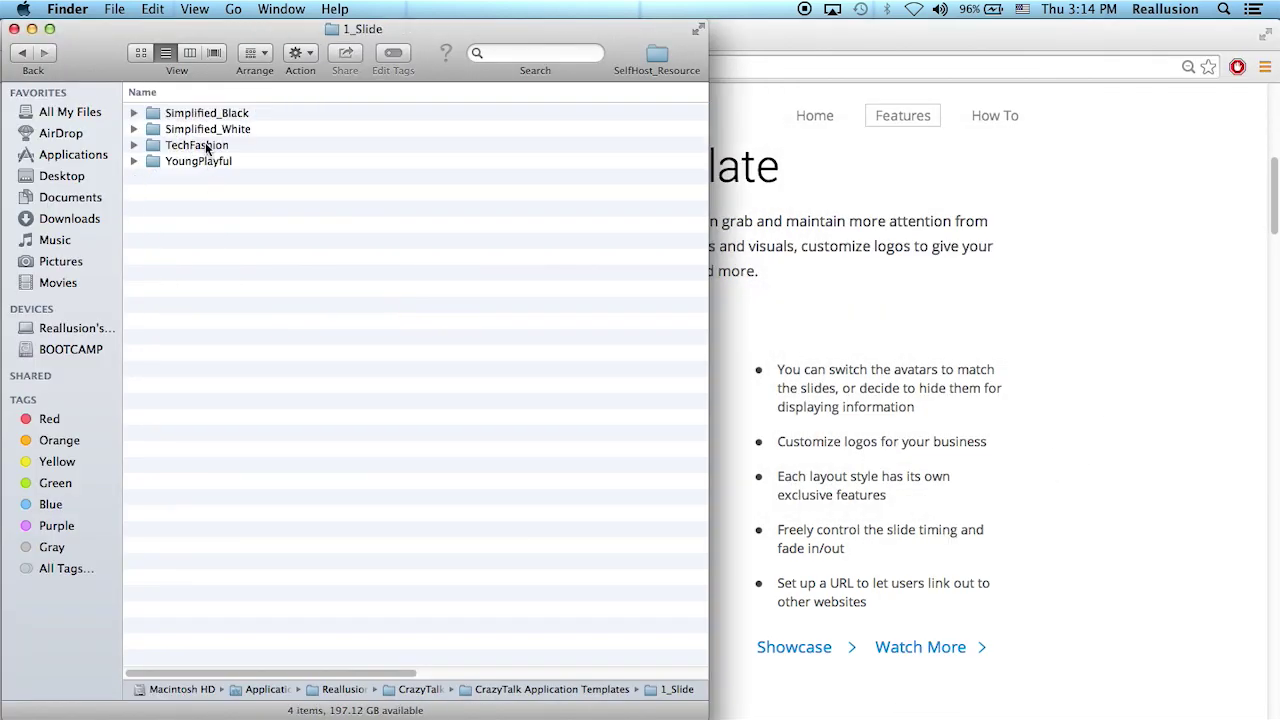
- Open the Simplified_White folder of the Slide template and open its Slide.html in Chrome
{"action": "left_click", "coordinate": [195, 115]}
{"action": "key", "text": "Down"}
{"action": "key", "text": "Down"}
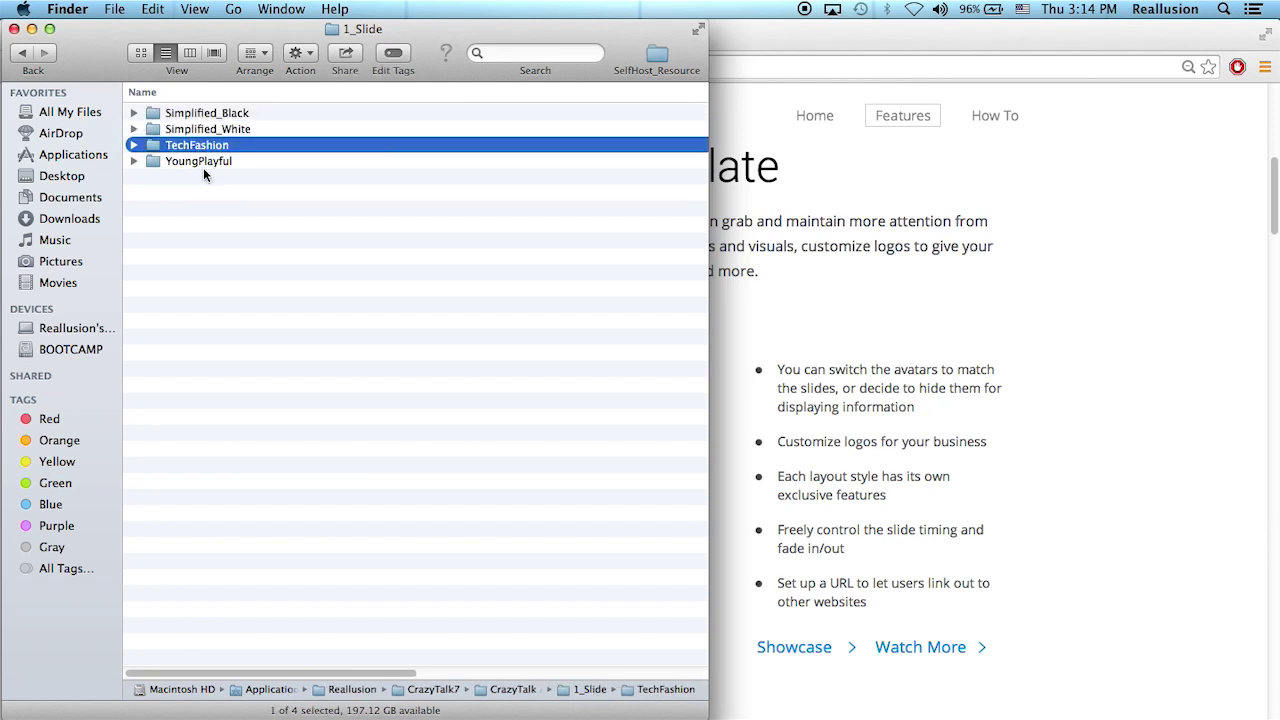
{"action": "left_click", "coordinate": [203, 172]}
{"action": "left_click", "coordinate": [205, 163]}
{"action": "double_click", "coordinate": [201, 131]}
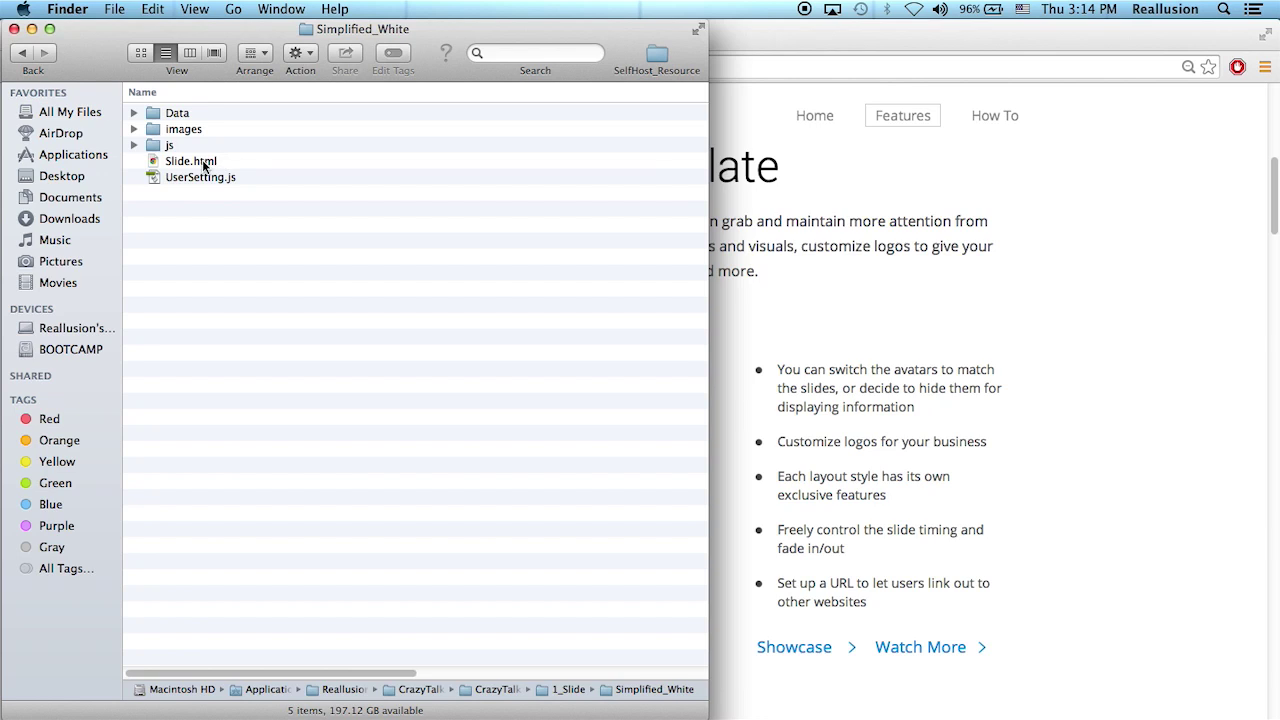
{"action": "left_click", "coordinate": [188, 166]}
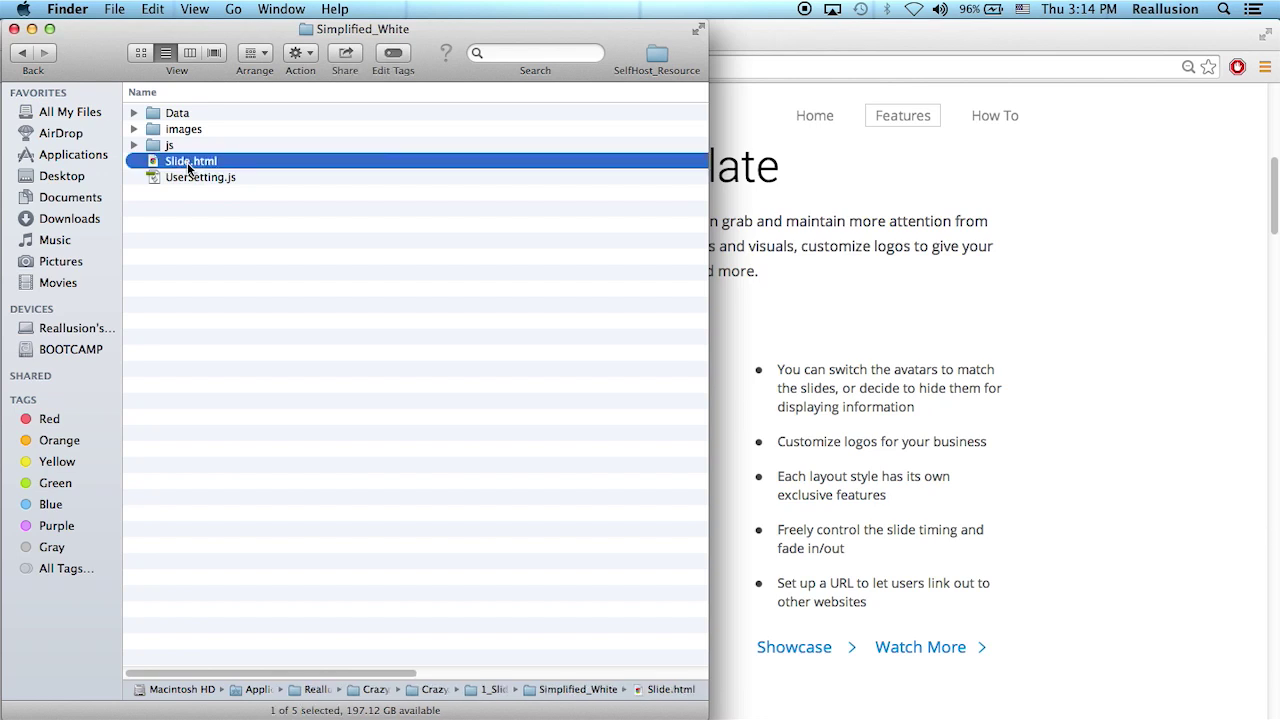
{"action": "double_click", "coordinate": [187, 162]}
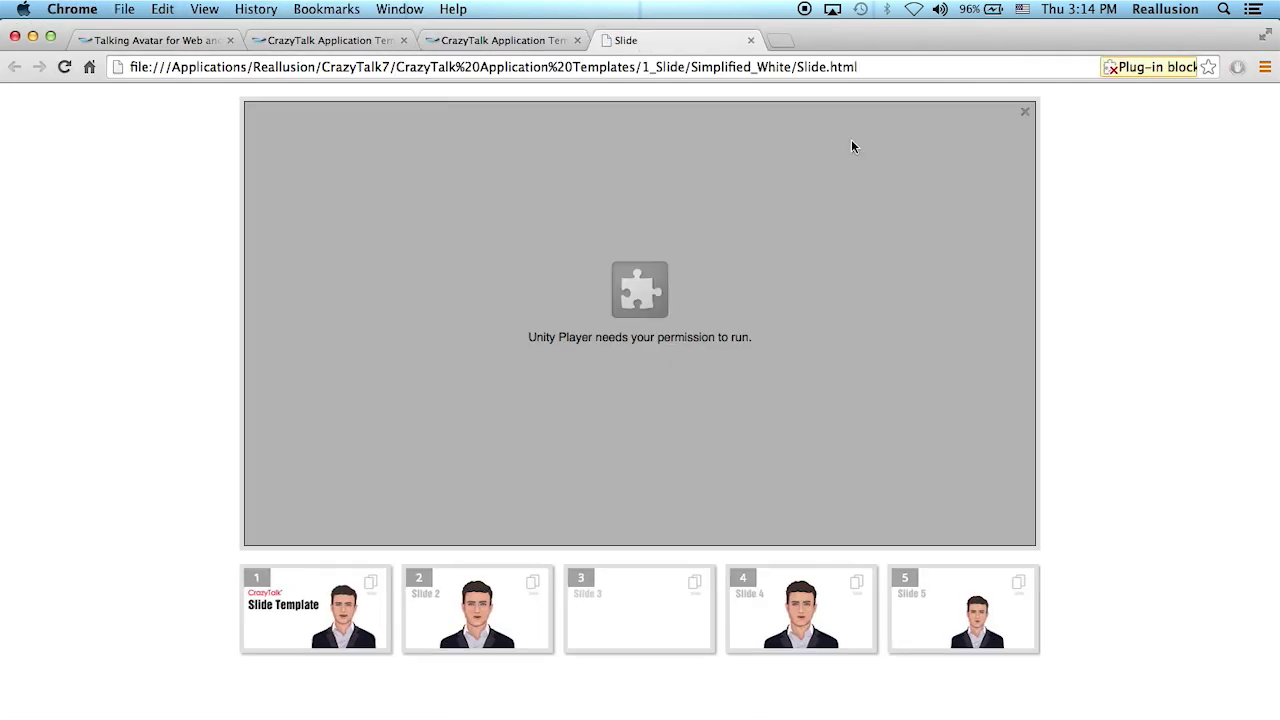
- Always allow plug-ins for the Slide.html page and stop the slide playback on slide 2
{"action": "left_click", "coordinate": [1107, 70]}
{"action": "left_click", "coordinate": [957, 141]}
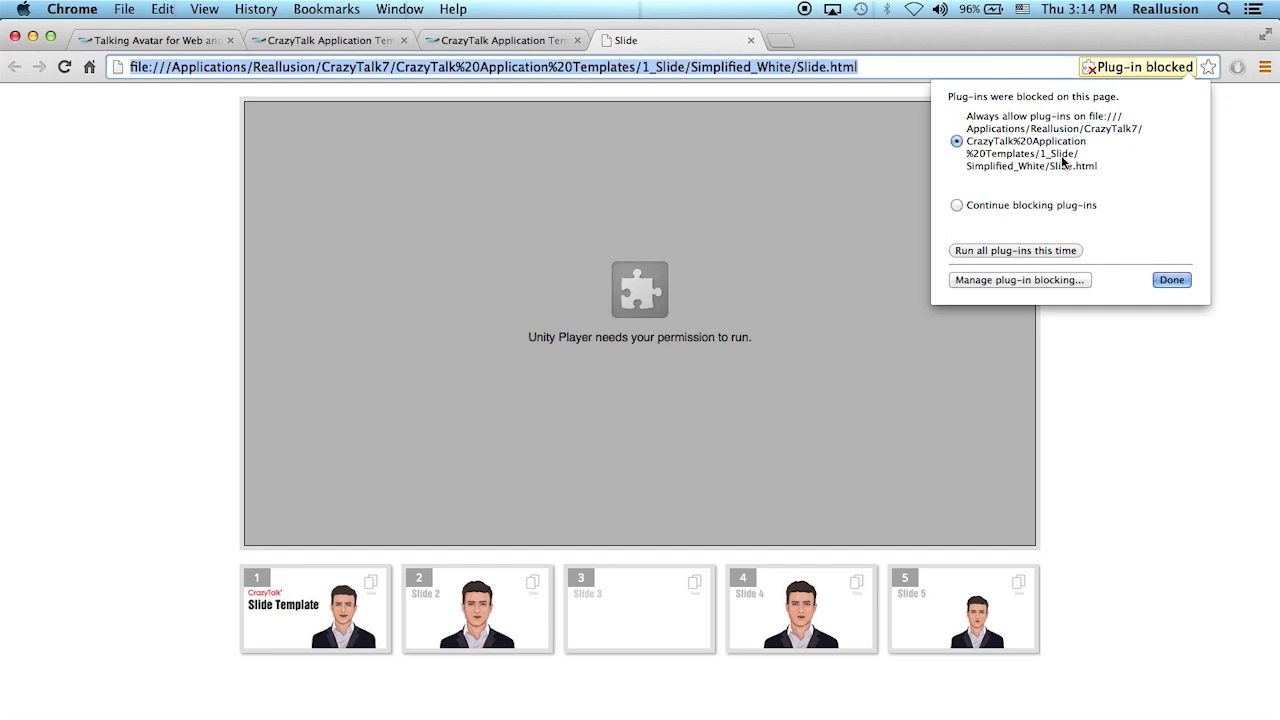
{"action": "left_click", "coordinate": [1172, 280]}
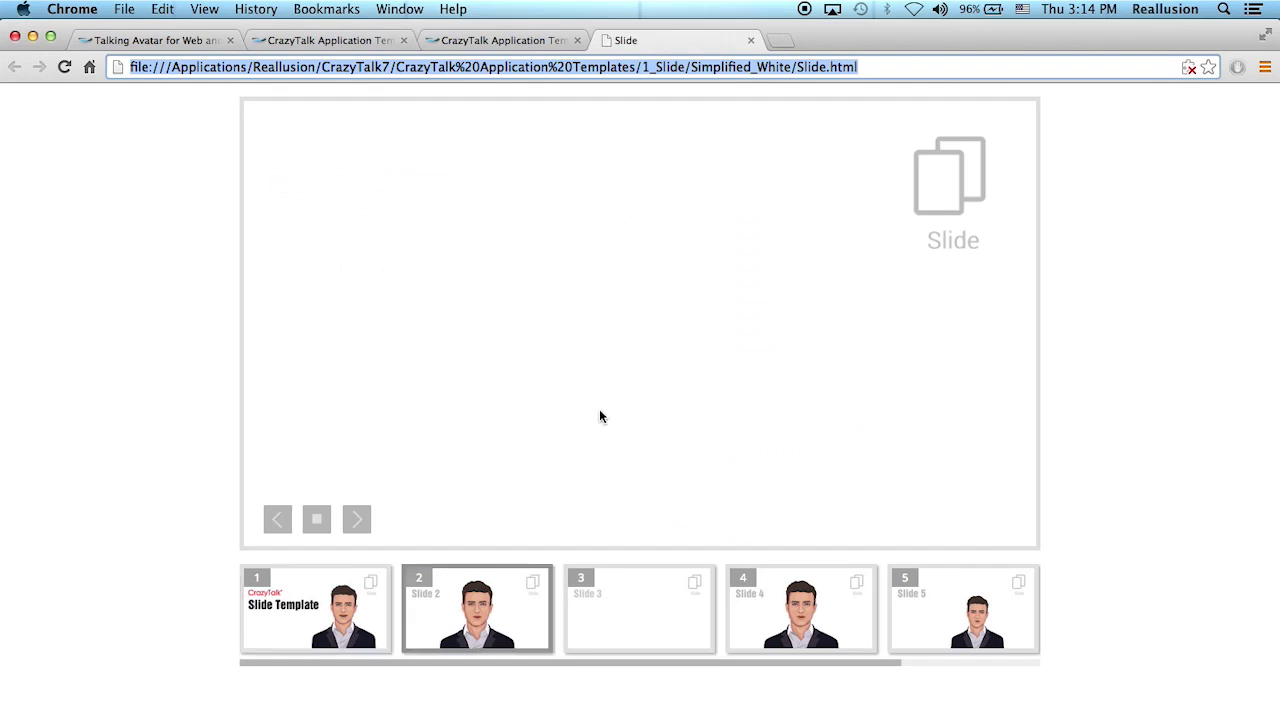
{"action": "left_click", "coordinate": [318, 520]}
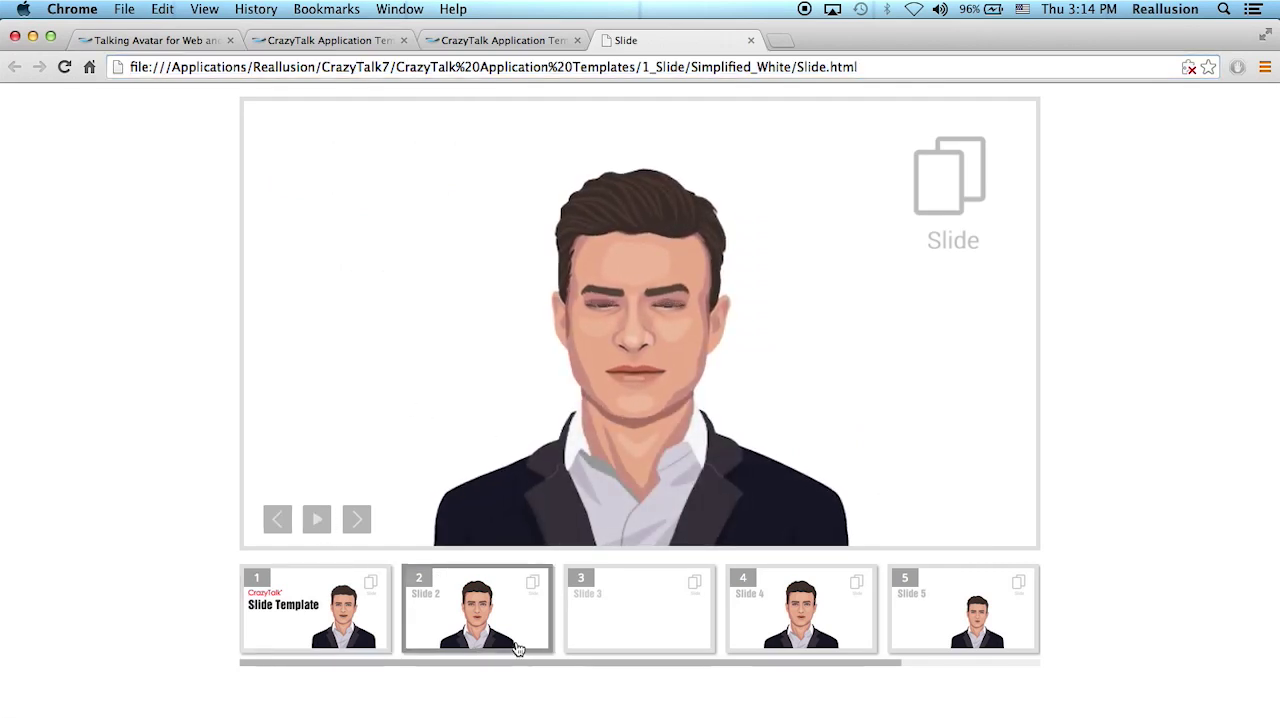
- Point out Slide.html and UserSetting.js in Finder's Simplified_White folder, checking them against the slide preview in Chrome
{"action": "key", "text": "super+Tab"}
{"action": "left_click", "coordinate": [191, 229]}
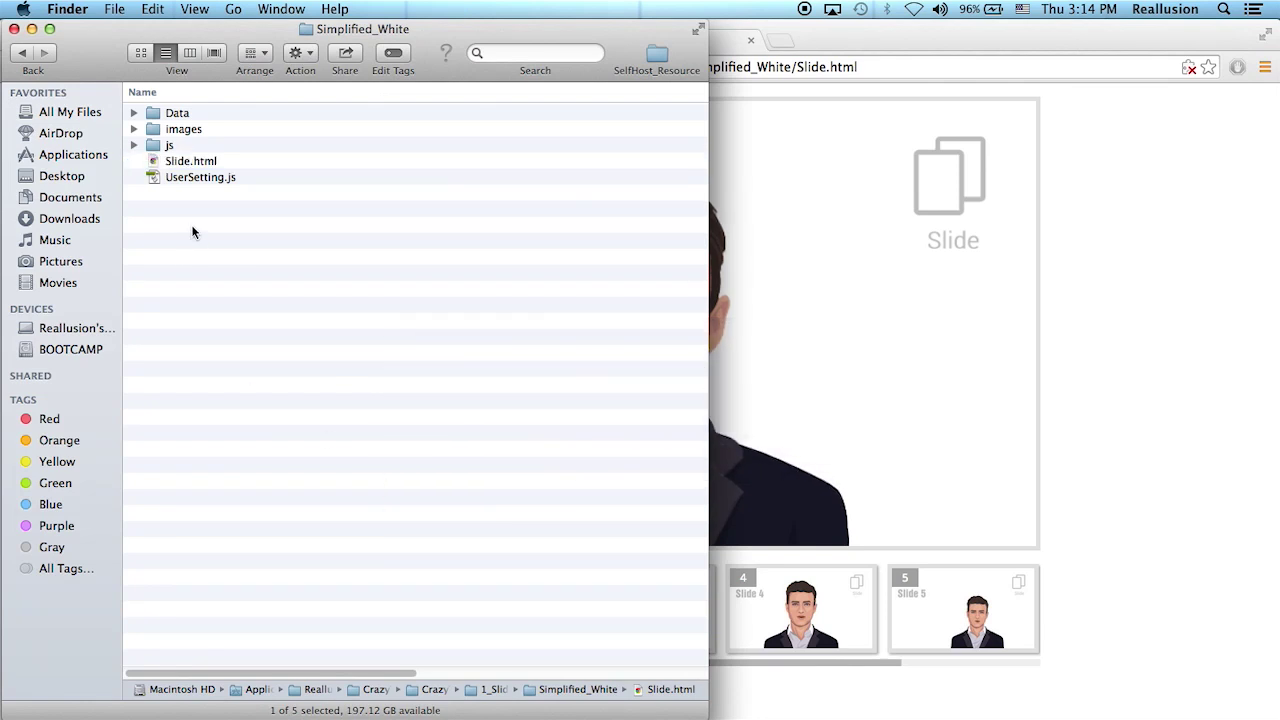
{"action": "left_click", "coordinate": [194, 162]}
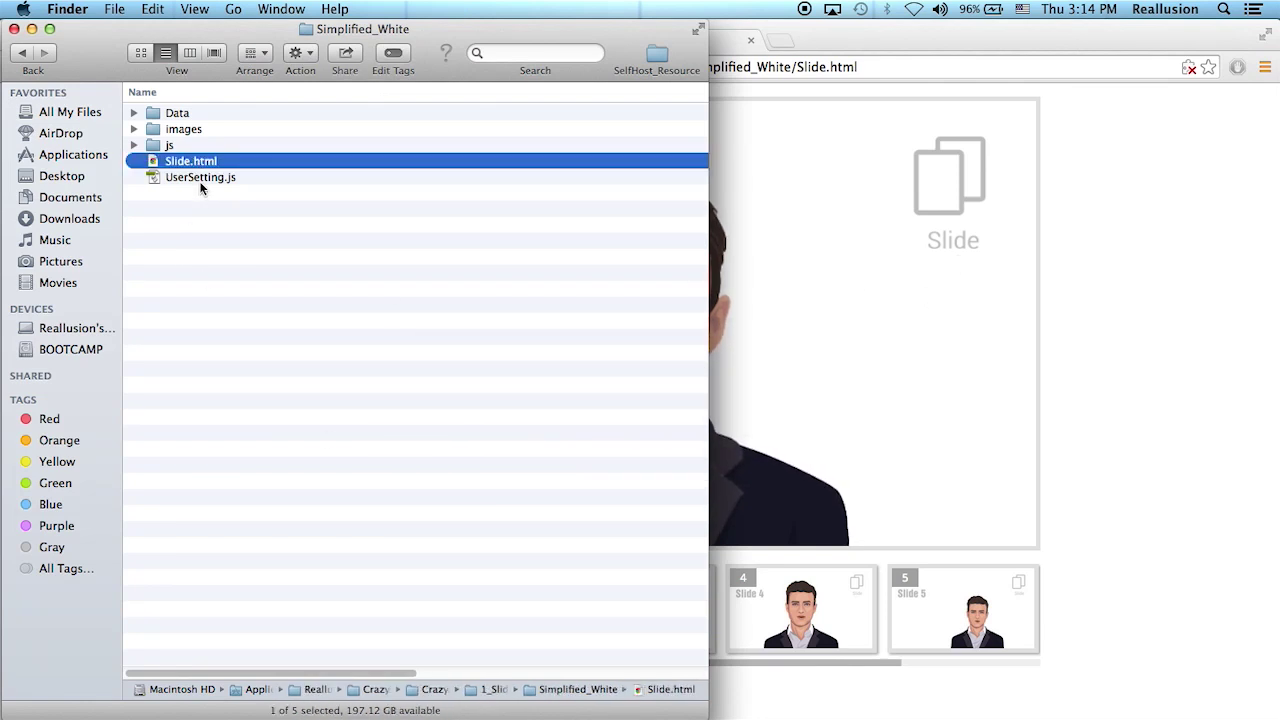
{"action": "left_click", "coordinate": [201, 180]}
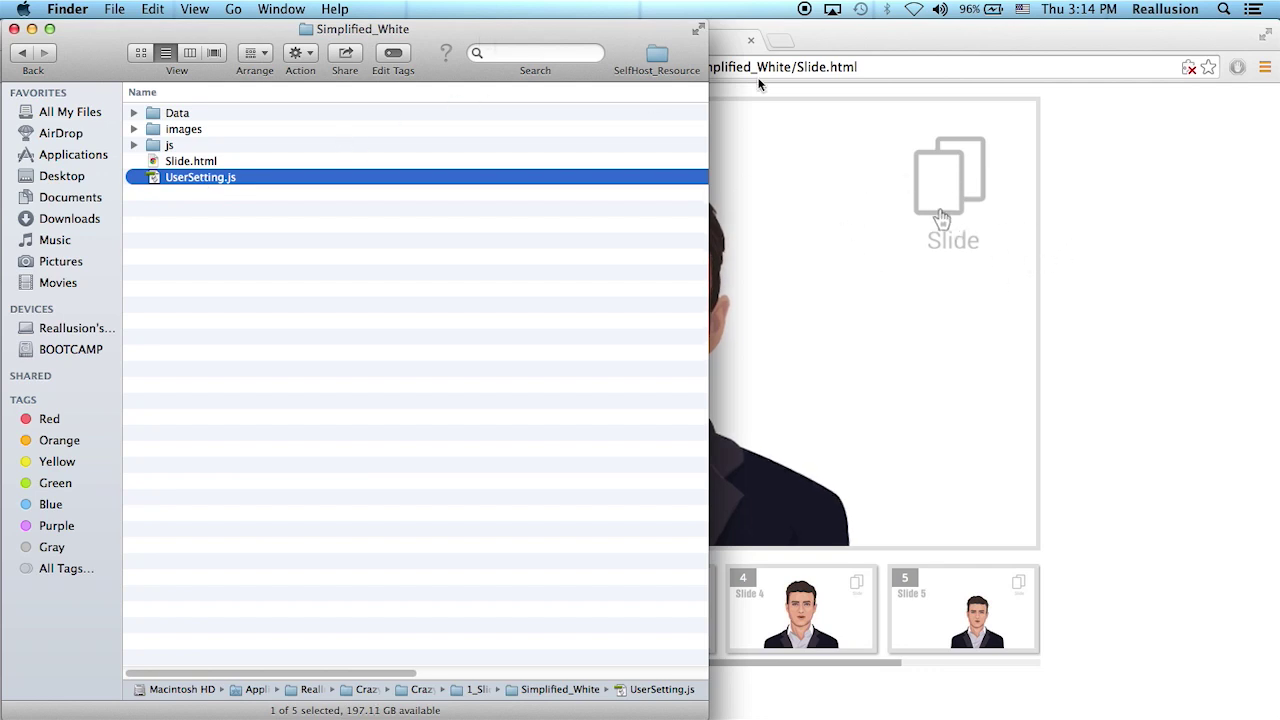
{"action": "left_click", "coordinate": [1080, 240]}
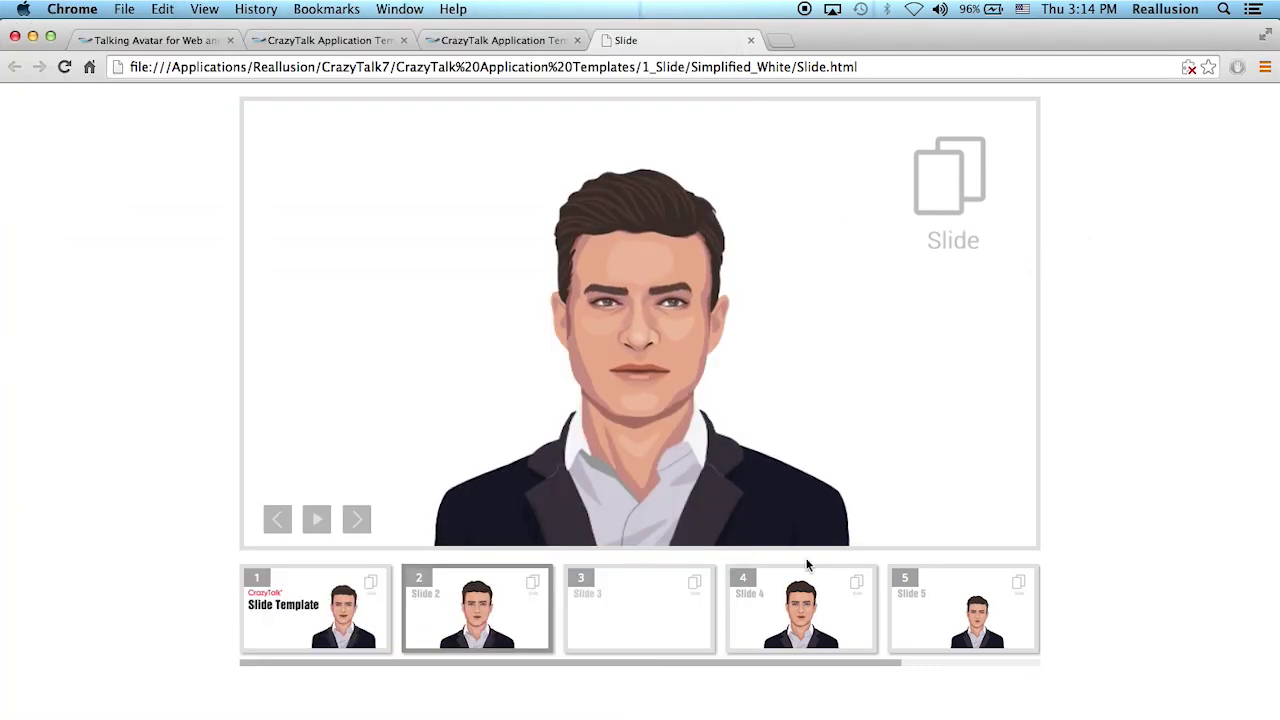
{"action": "key", "text": "super+Tab"}
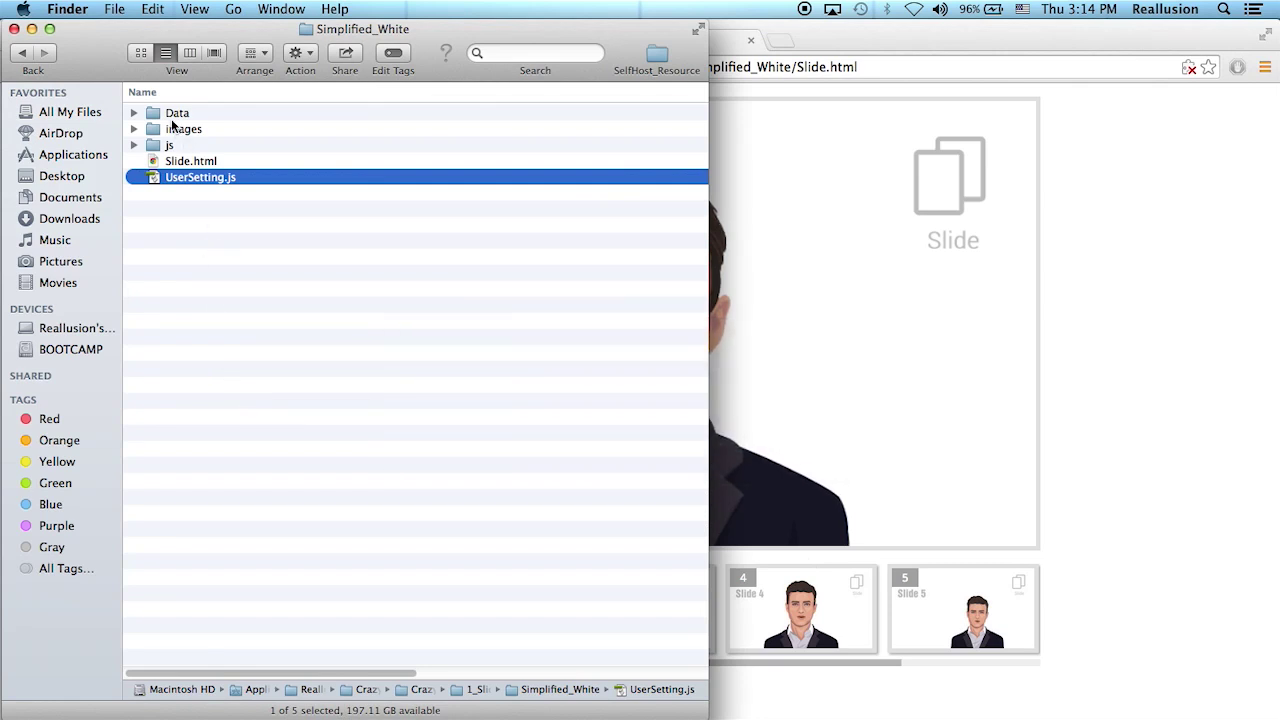
- Open the Data folder and examine the Image_M03.uctModel actor, Open.uctScript script and Business_M.uctidle idle motion files
{"action": "double_click", "coordinate": [174, 114]}
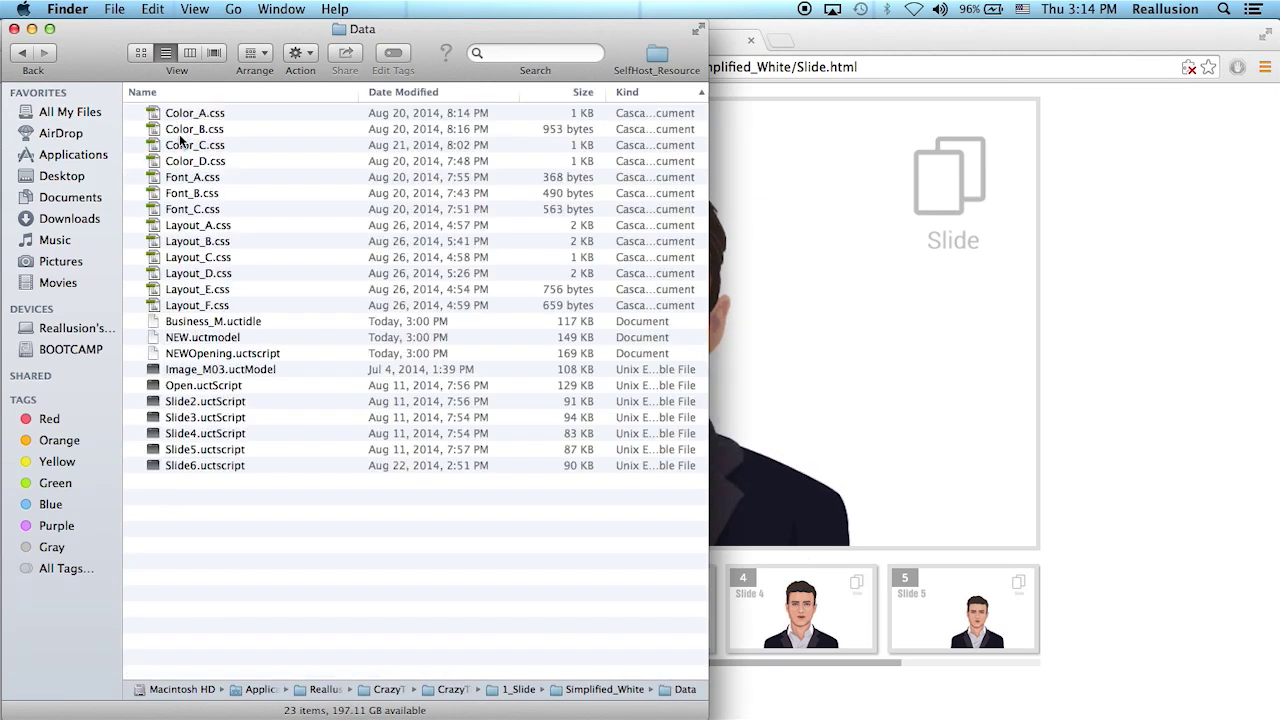
{"action": "left_click", "coordinate": [205, 386]}
{"action": "left_click", "coordinate": [223, 372]}
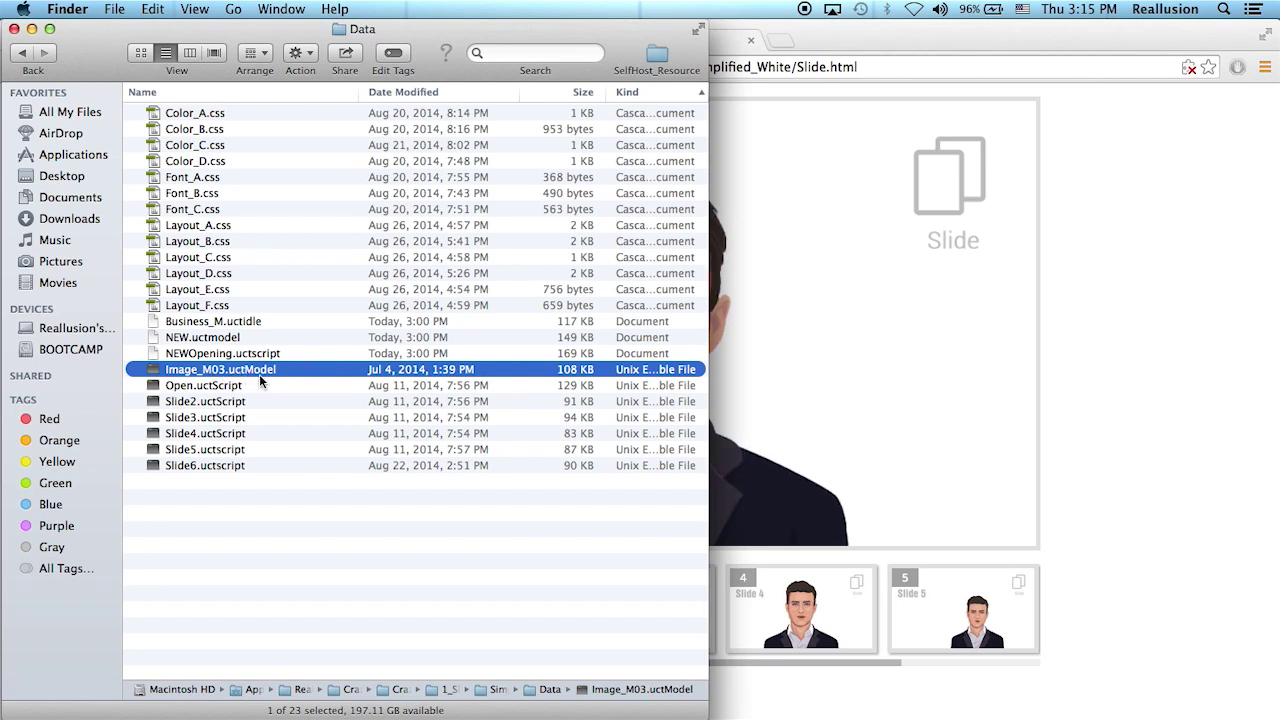
{"action": "left_click", "coordinate": [212, 391]}
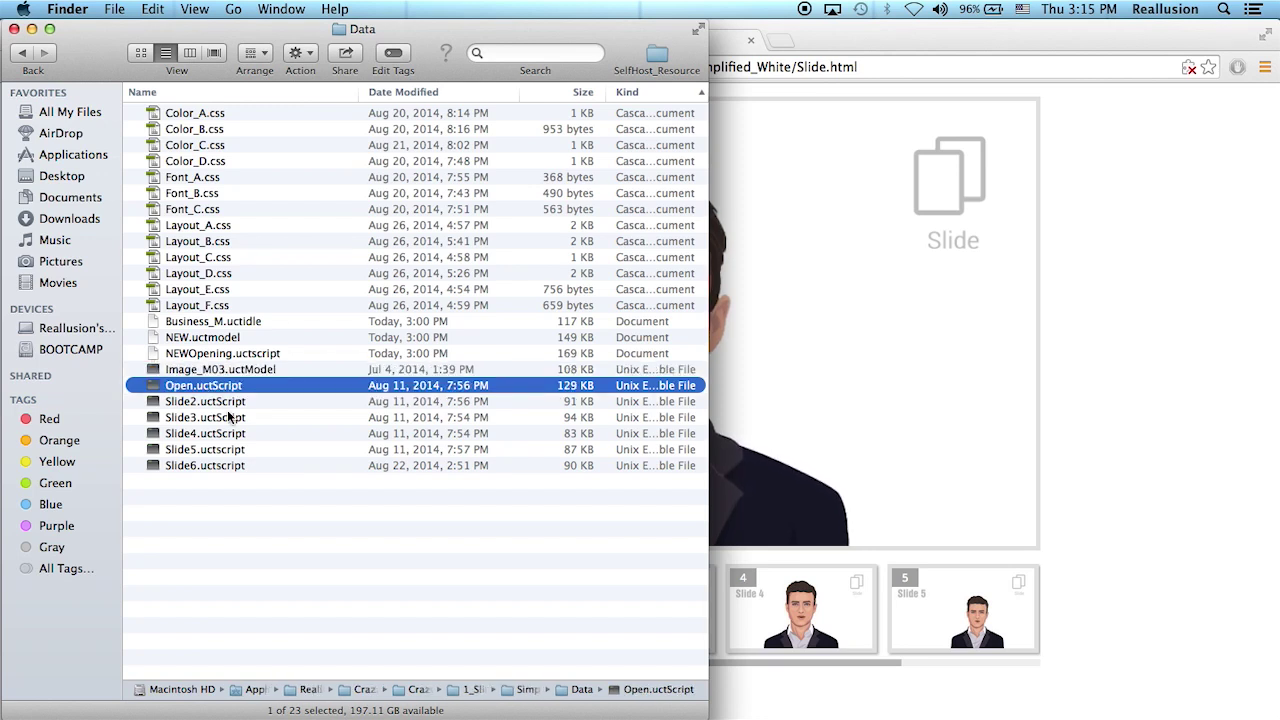
{"action": "key", "text": "Return"}
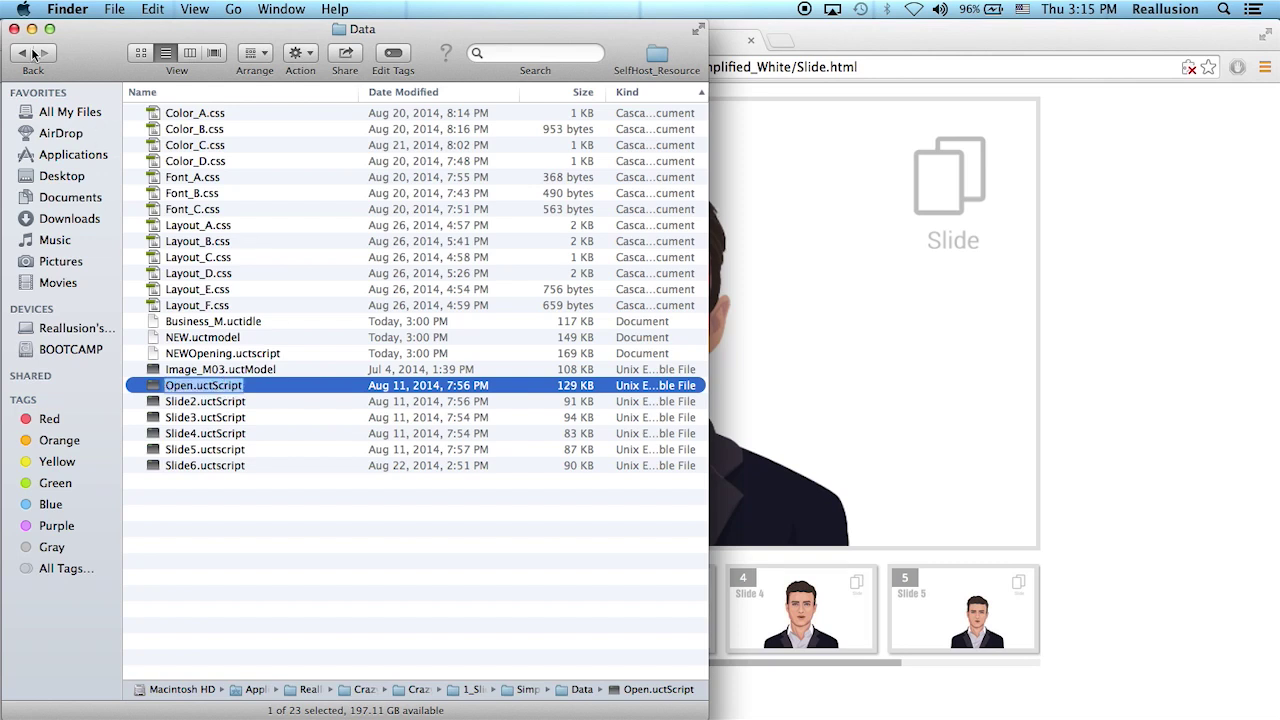
{"action": "left_click", "coordinate": [234, 324]}
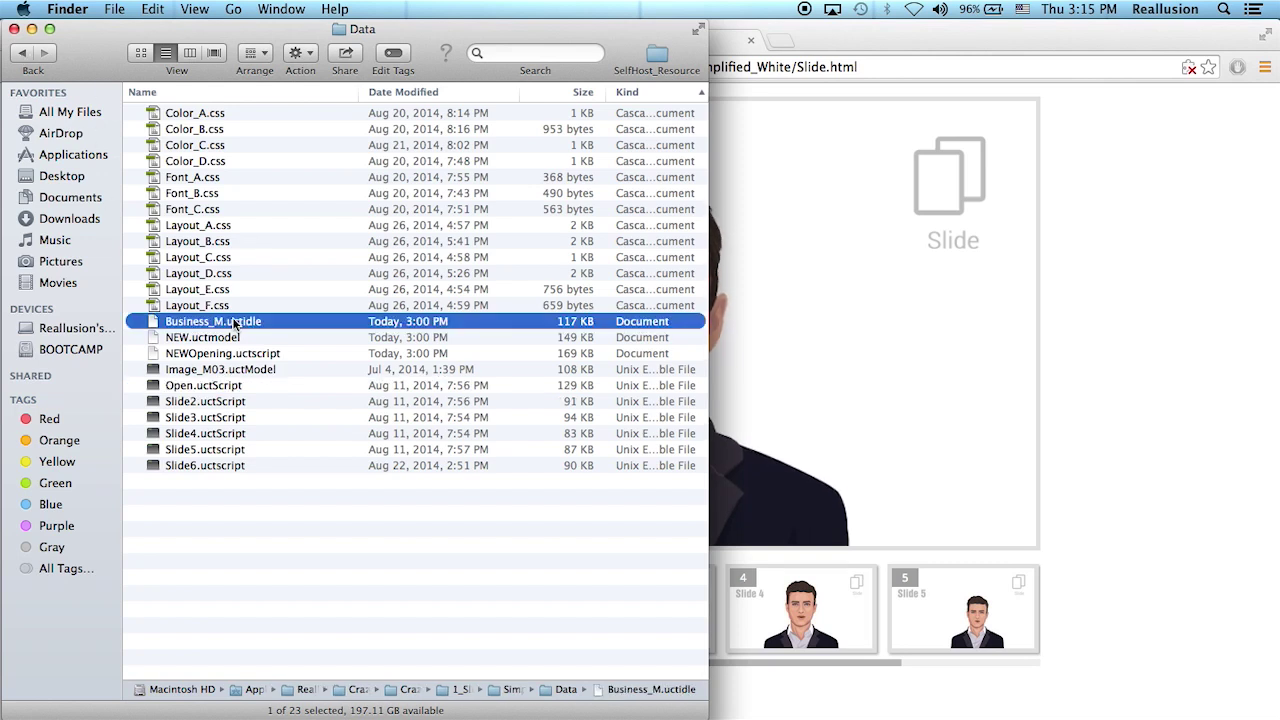
- Examine the slide background and control button files in the images folder, and show slide 1 in the Chrome preview
{"action": "left_click", "coordinate": [29, 59]}
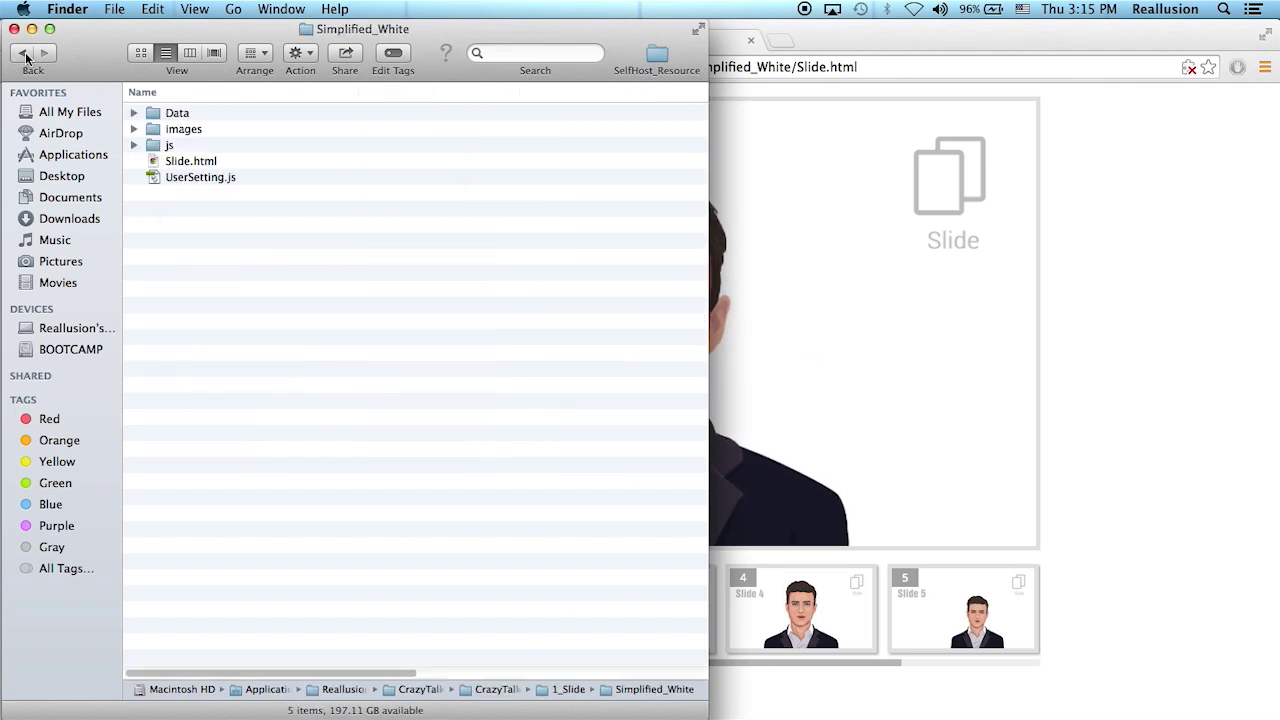
{"action": "double_click", "coordinate": [184, 134]}
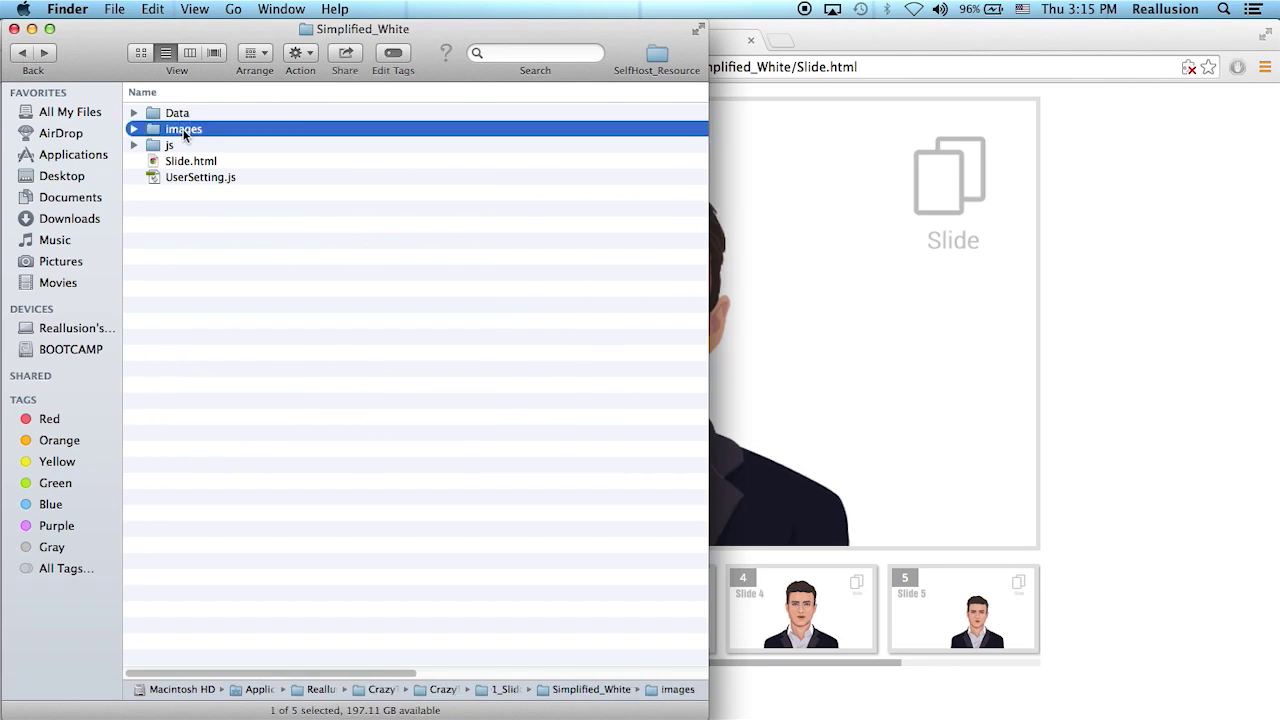
{"action": "left_click", "coordinate": [200, 270]}
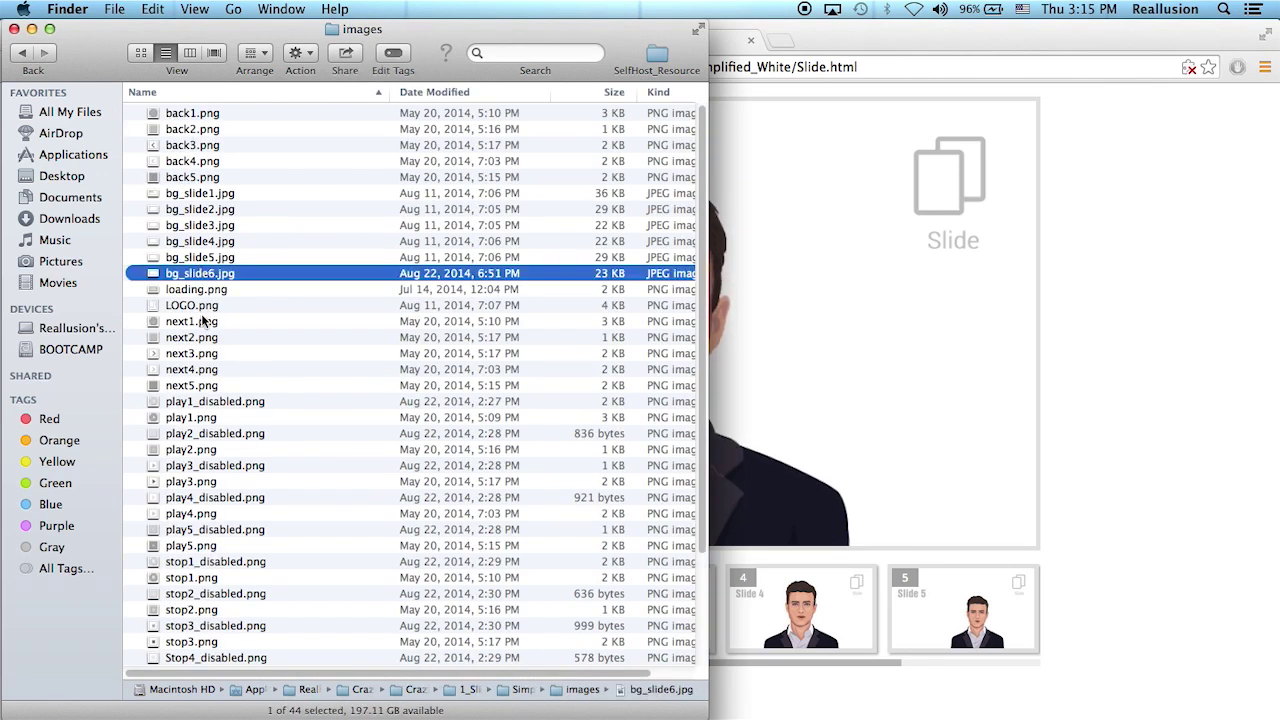
{"action": "left_click", "coordinate": [206, 321]}
{"action": "key", "text": "super+Tab"}
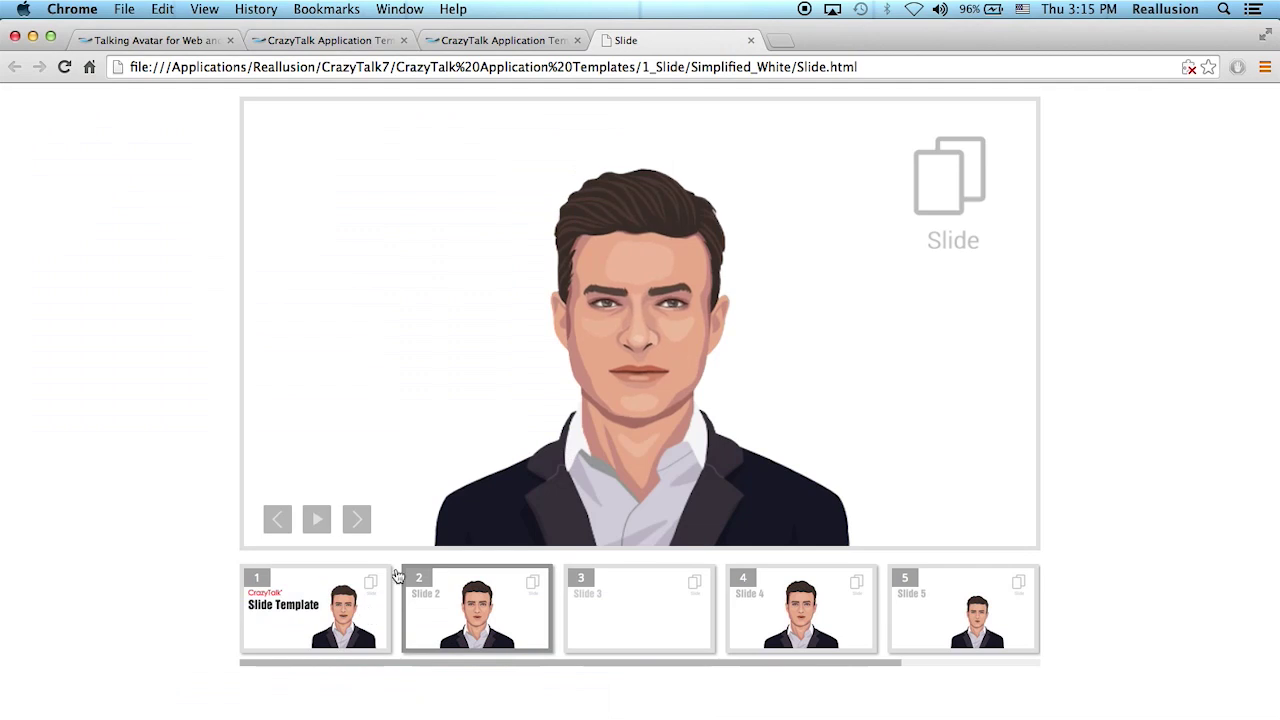
{"action": "left_click", "coordinate": [385, 615]}
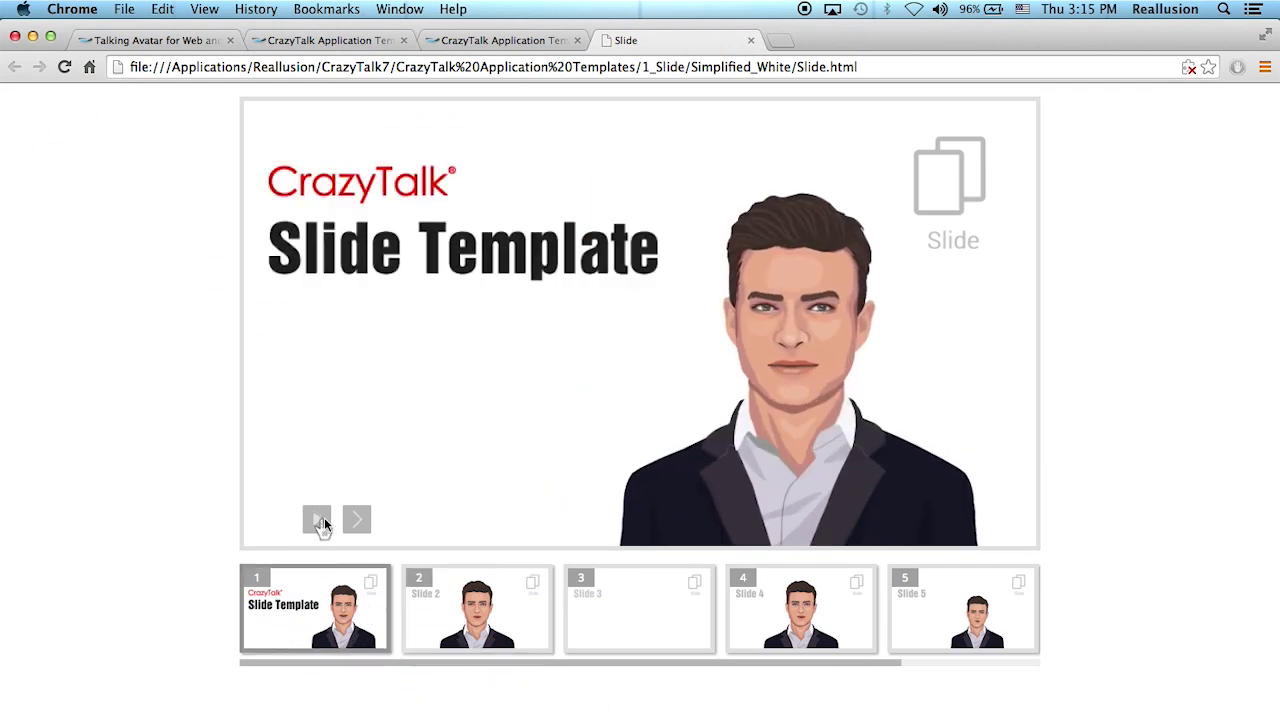
- Return to the Simplified_White folder in Finder and open UserSetting.js with Adobe Dreamweaver CS5.5
{"action": "key", "text": "super+Tab"}
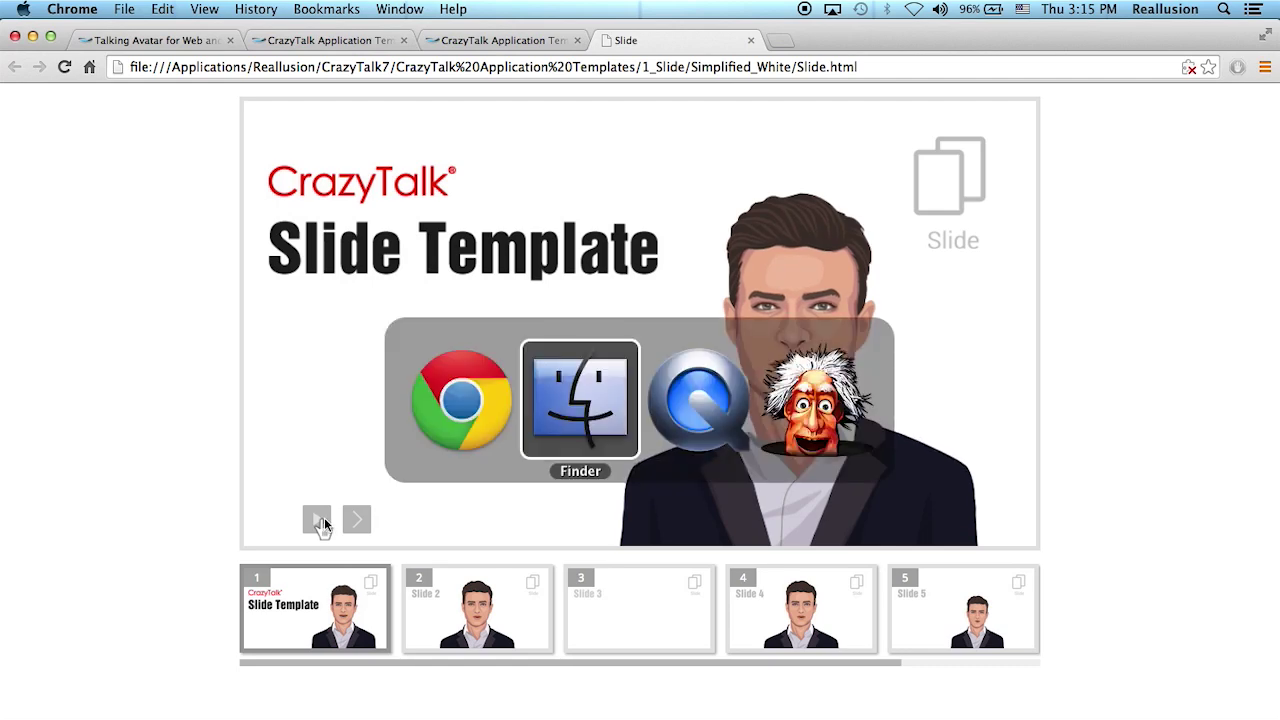
{"action": "left_click", "coordinate": [24, 54]}
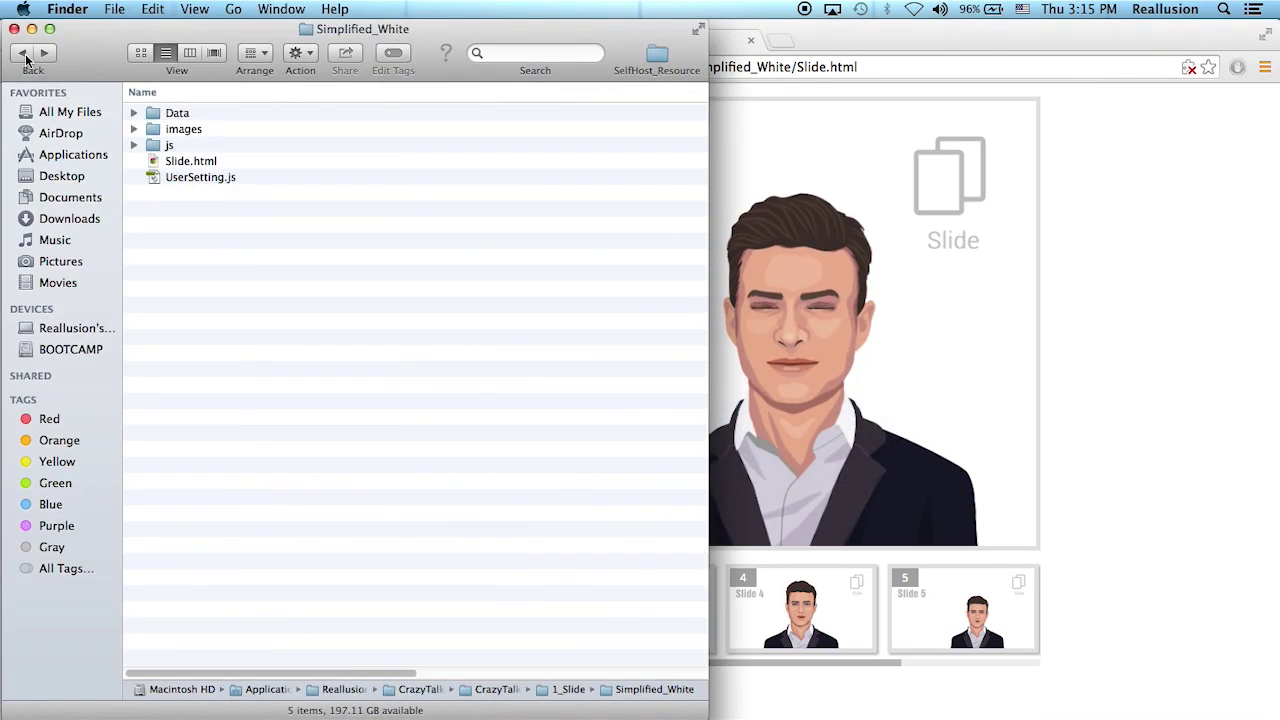
{"action": "left_click", "coordinate": [203, 178]}
{"action": "right_click", "coordinate": [203, 178]}
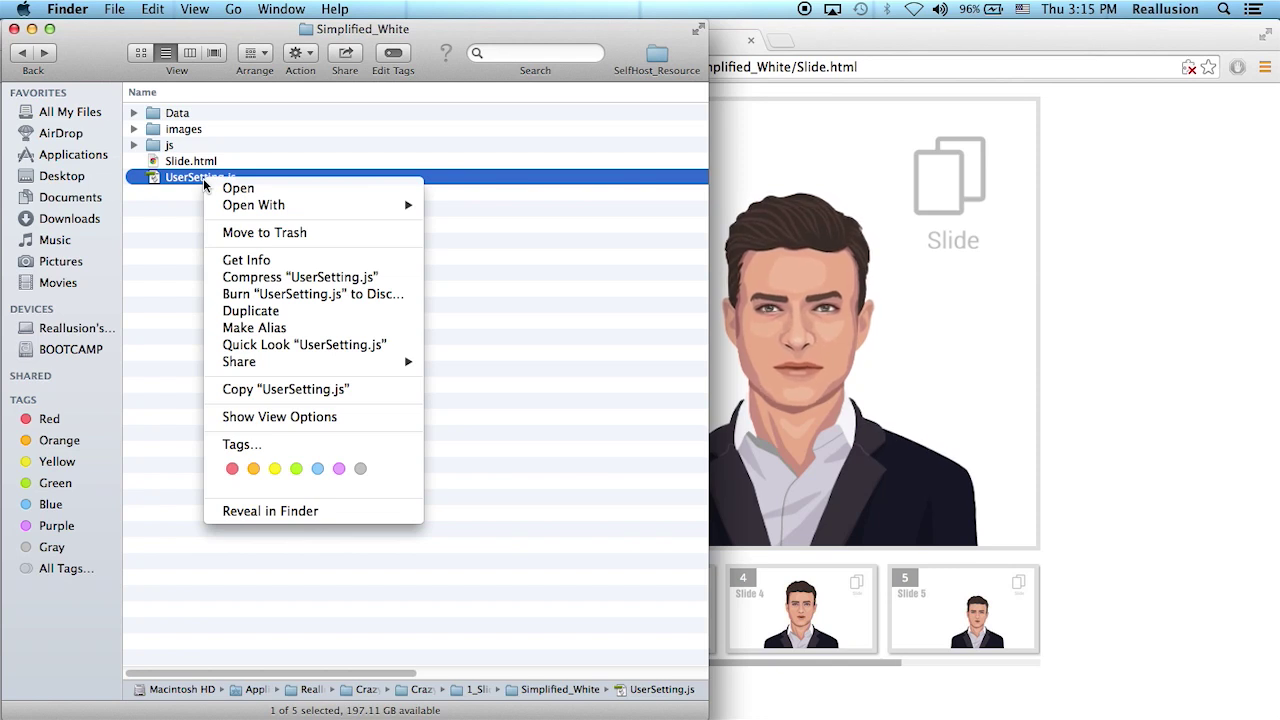
{"action": "mouse_move", "coordinate": [294, 206]}
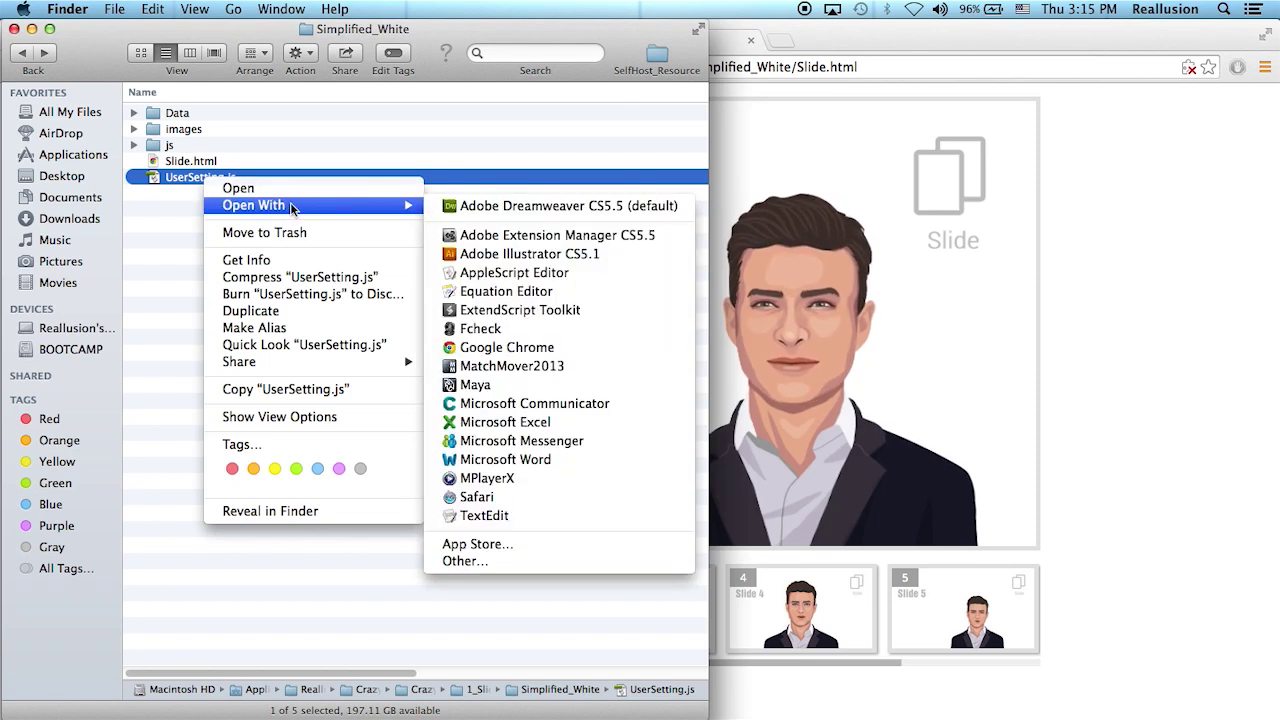
{"action": "left_click", "coordinate": [497, 207]}
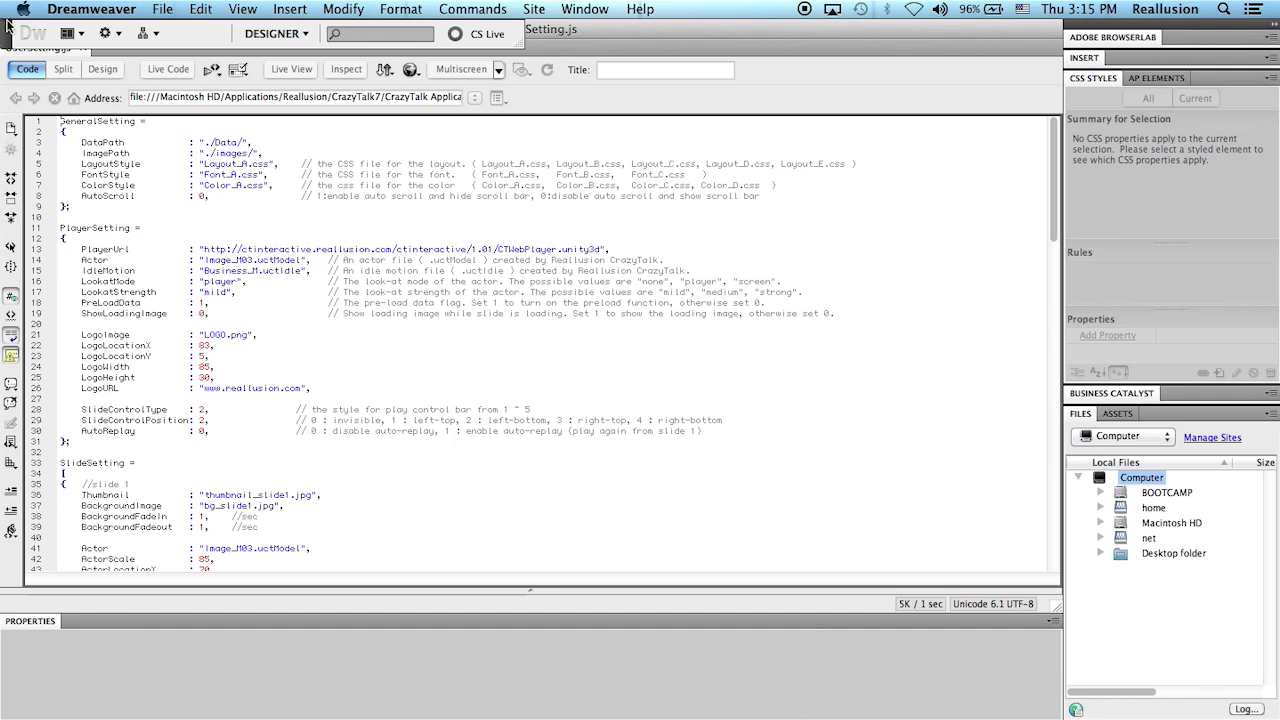
- Switch back to Finder, open UserSetting.js with TextEdit and enlarge its window to show the full setting lines
{"action": "key", "text": "super+Tab"}
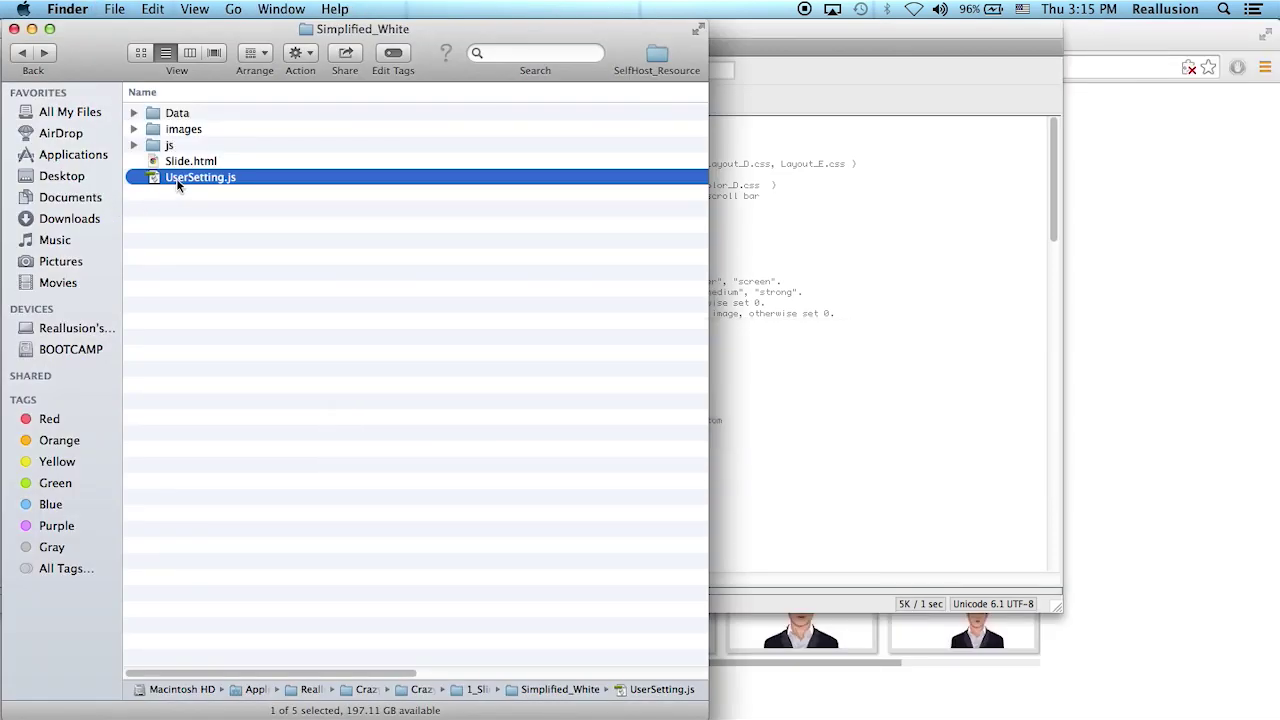
{"action": "right_click", "coordinate": [176, 177]}
{"action": "mouse_move", "coordinate": [315, 205]}
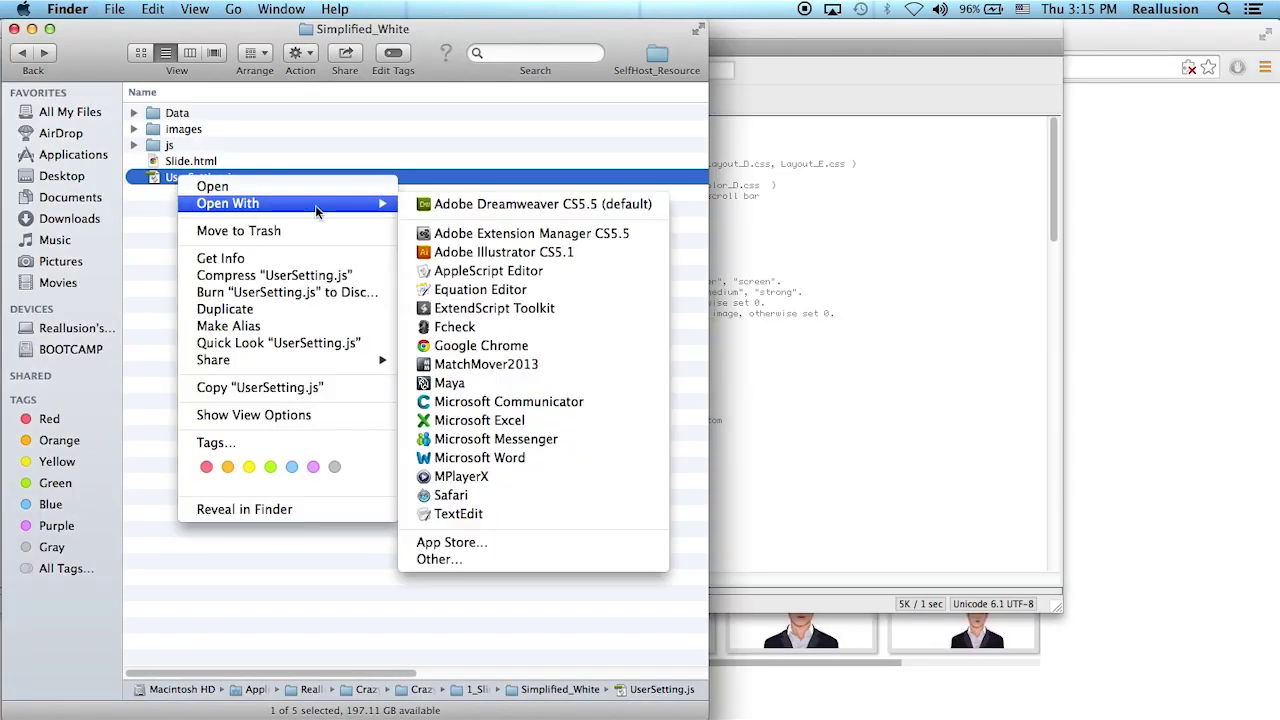
{"action": "left_click", "coordinate": [475, 513]}
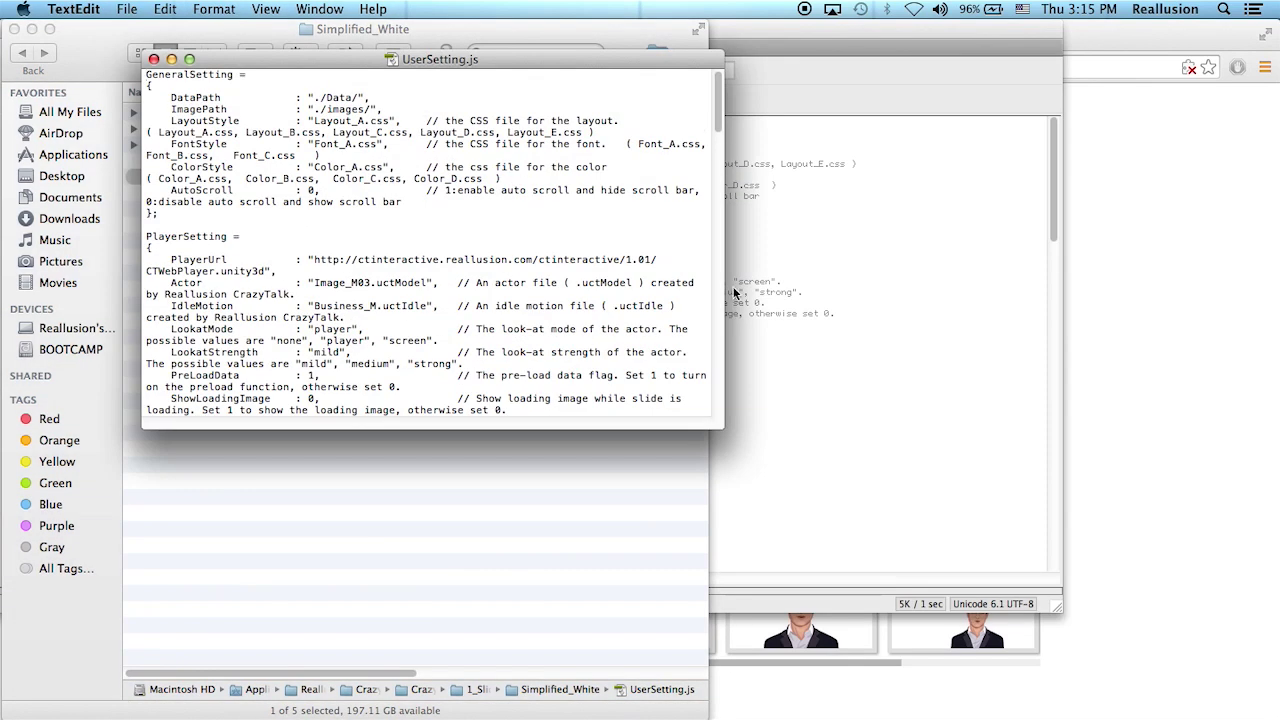
{"action": "left_click_drag", "start_coordinate": [738, 429], "coordinate": [1150, 684]}
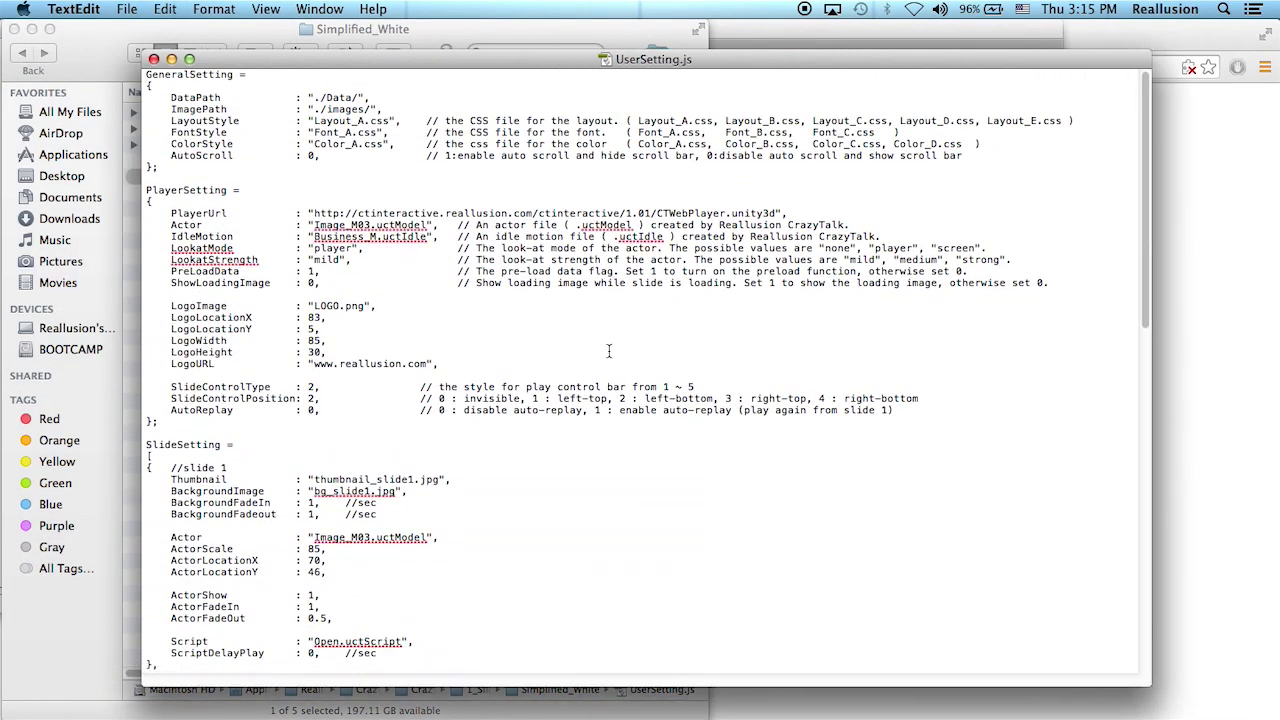
- Review the player, logo, slide control and slide 1 settings in the TextEdit copy of UserSetting.js, and close it
{"action": "left_click_drag", "start_coordinate": [340, 237], "coordinate": [407, 241]}
{"action": "left_click_drag", "start_coordinate": [328, 296], "coordinate": [355, 304]}
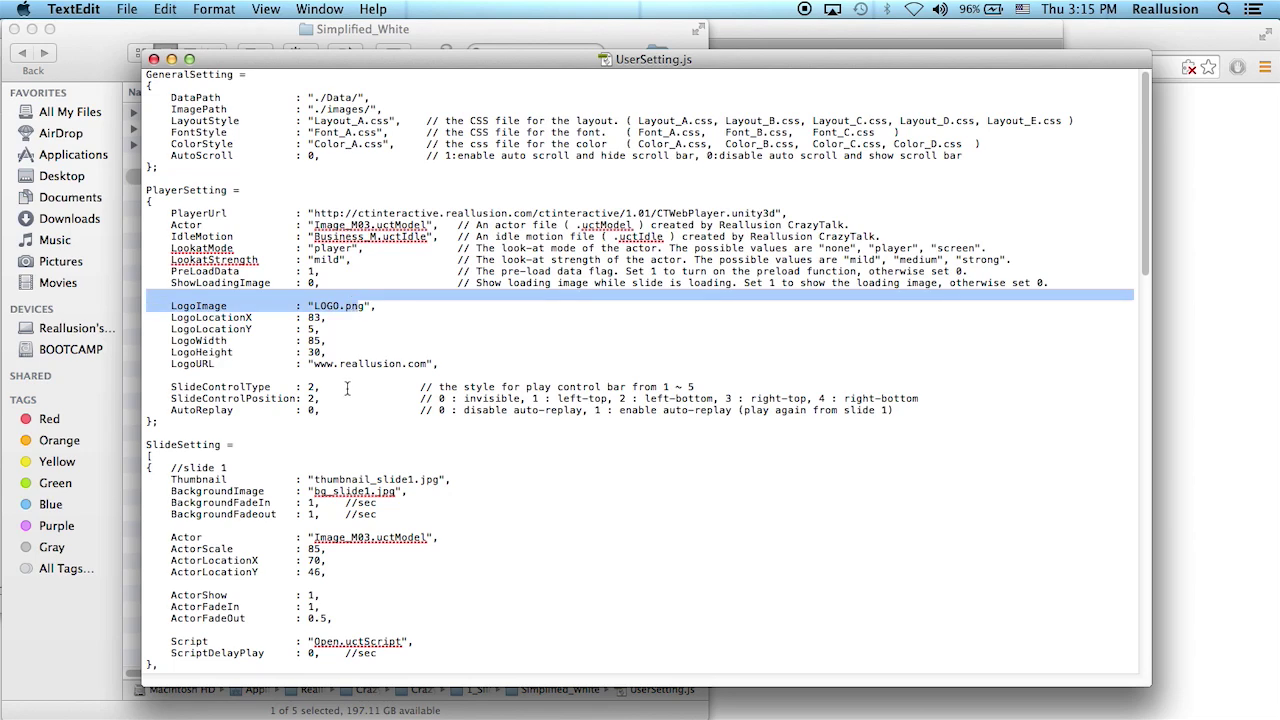
{"action": "left_click_drag", "start_coordinate": [345, 386], "coordinate": [383, 398]}
{"action": "left_click_drag", "start_coordinate": [369, 463], "coordinate": [380, 471]}
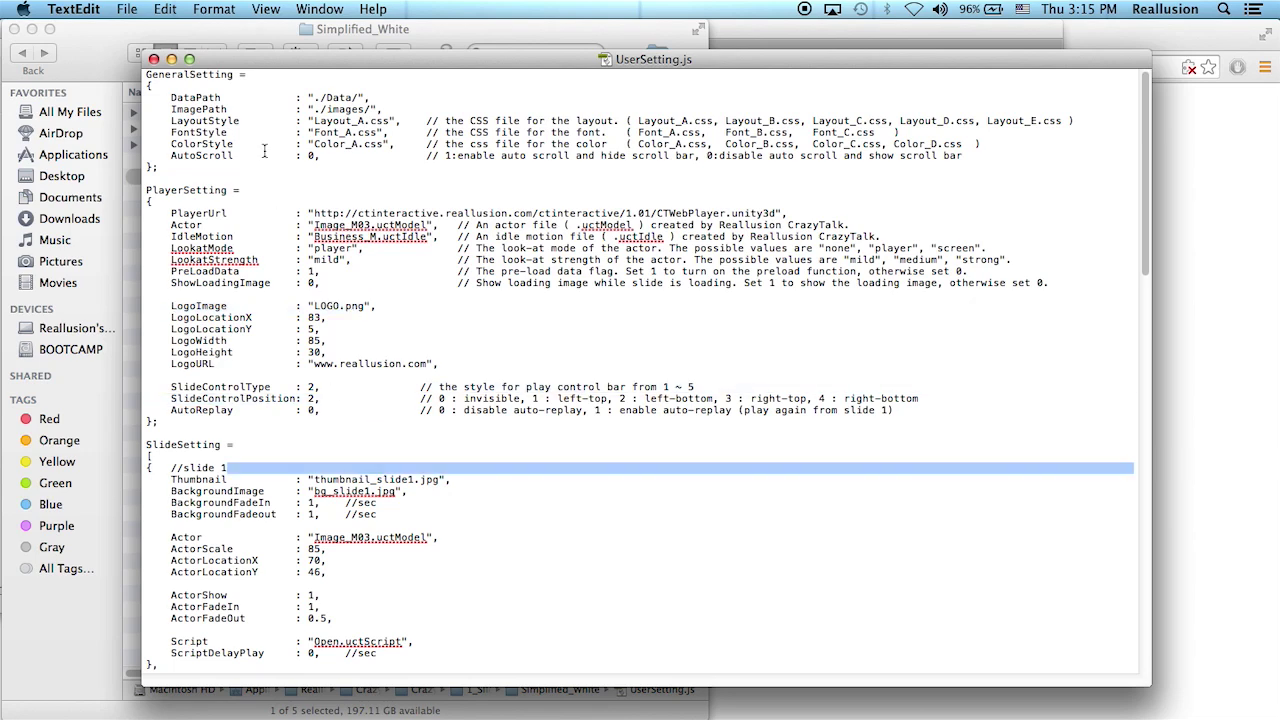
{"action": "left_click", "coordinate": [153, 59]}
- Switch to Dreamweaver and examine the LayoutStyle and FontStyle options in the GeneralSetting section of UserSetting.js
{"action": "left_click", "coordinate": [939, 357]}
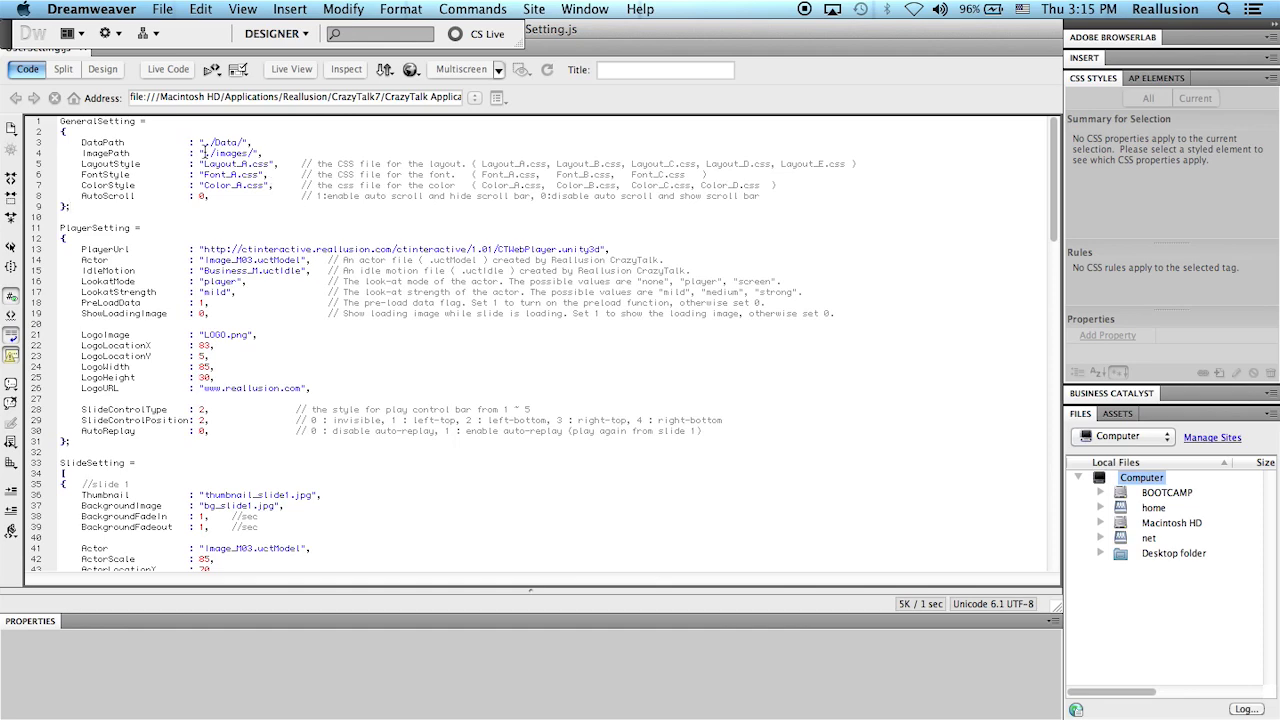
{"action": "scroll", "coordinate": [205, 153], "scroll_direction": "down", "scroll_amount": 2}
{"action": "scroll", "coordinate": [205, 153], "scroll_direction": "up", "scroll_amount": 2}
{"action": "left_click_drag", "start_coordinate": [205, 162], "coordinate": [807, 171]}
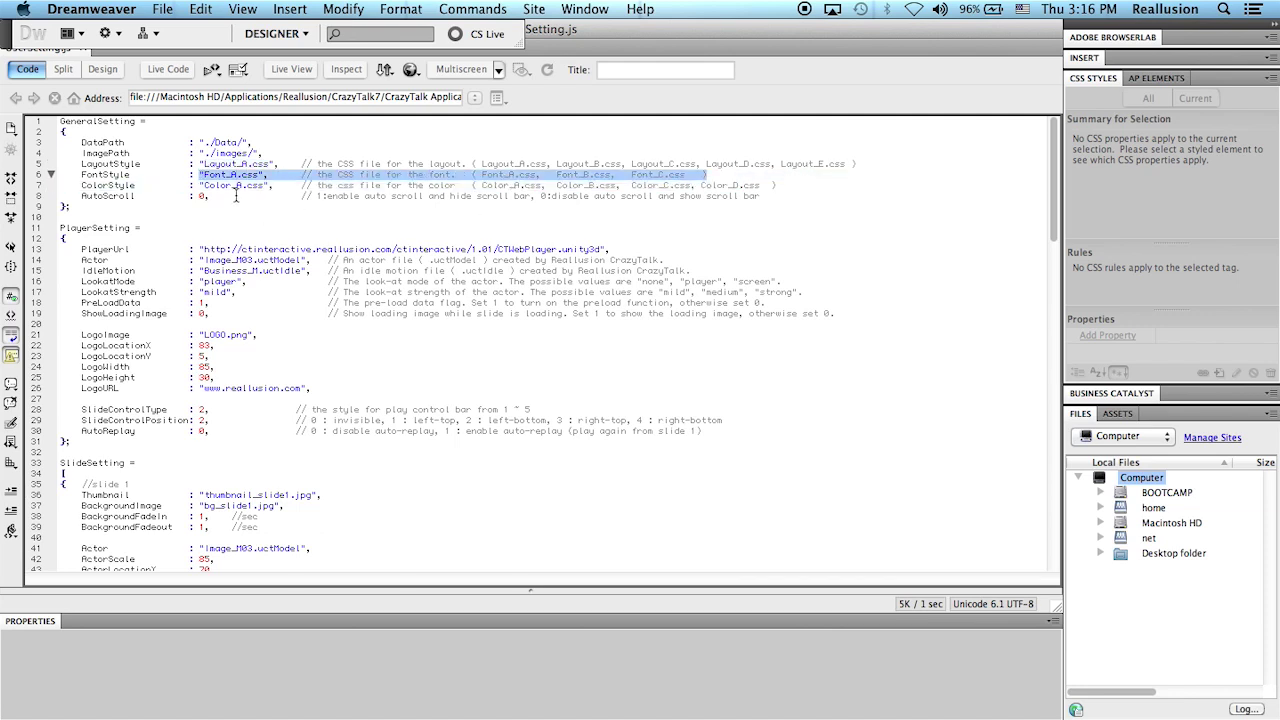
- Look over the ColorStyle options in the GeneralSetting section and set ColorStyle to Color_D.css
{"action": "left_click_drag", "start_coordinate": [233, 187], "coordinate": [770, 183]}
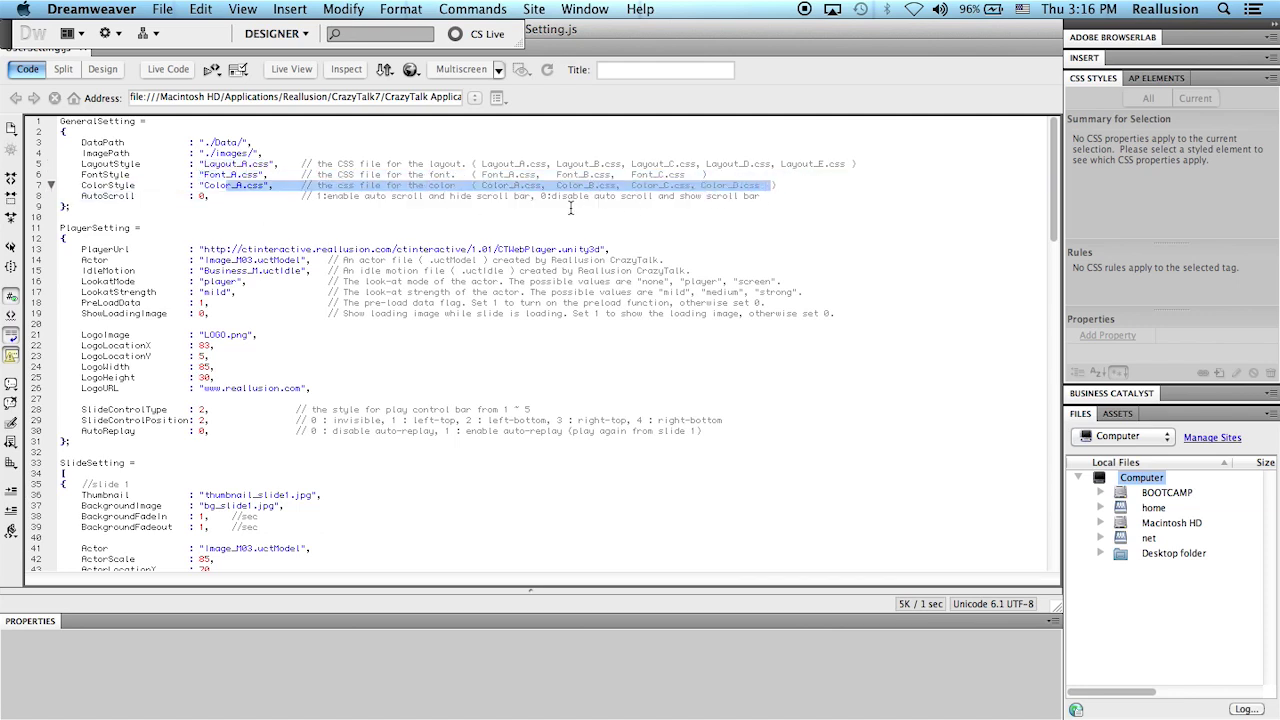
{"action": "left_click", "coordinate": [467, 216]}
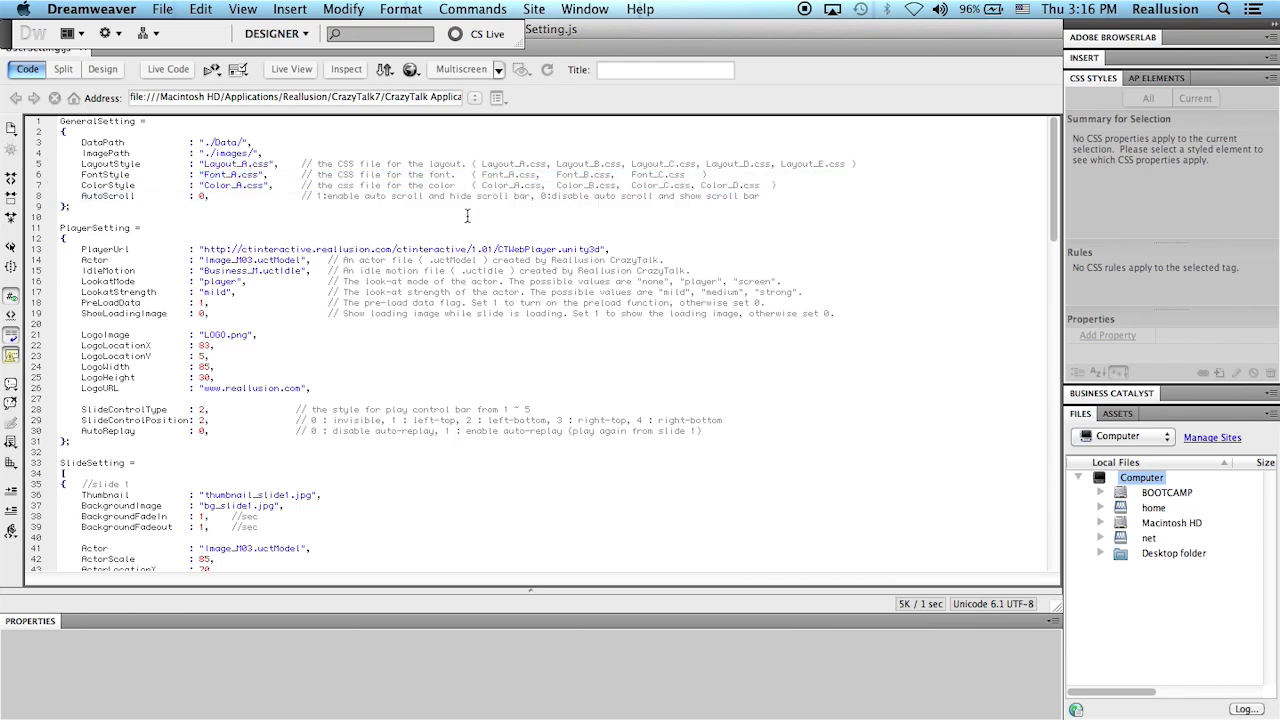
{"action": "left_click", "coordinate": [229, 174]}
{"action": "left_click_drag", "start_coordinate": [232, 186], "coordinate": [243, 186]}
{"action": "left_click_drag", "start_coordinate": [487, 186], "coordinate": [760, 187]}
{"action": "left_click", "coordinate": [742, 196]}
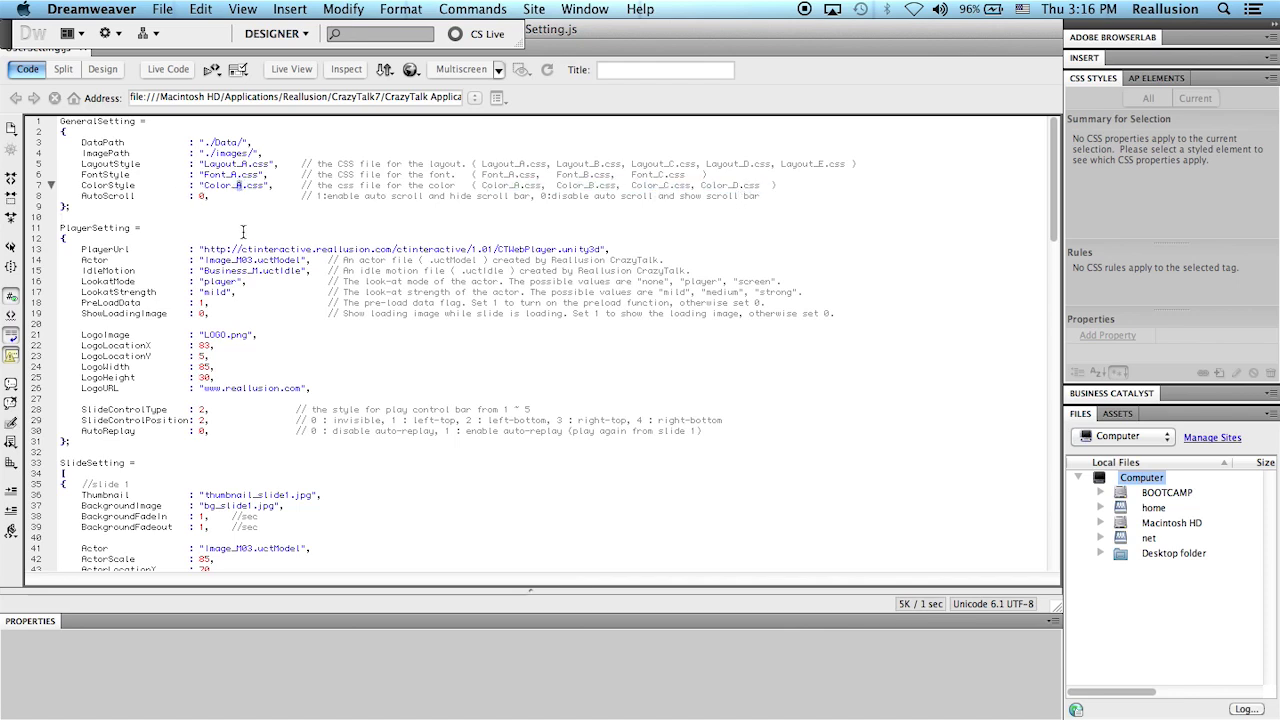
{"action": "type", "text": "B"}
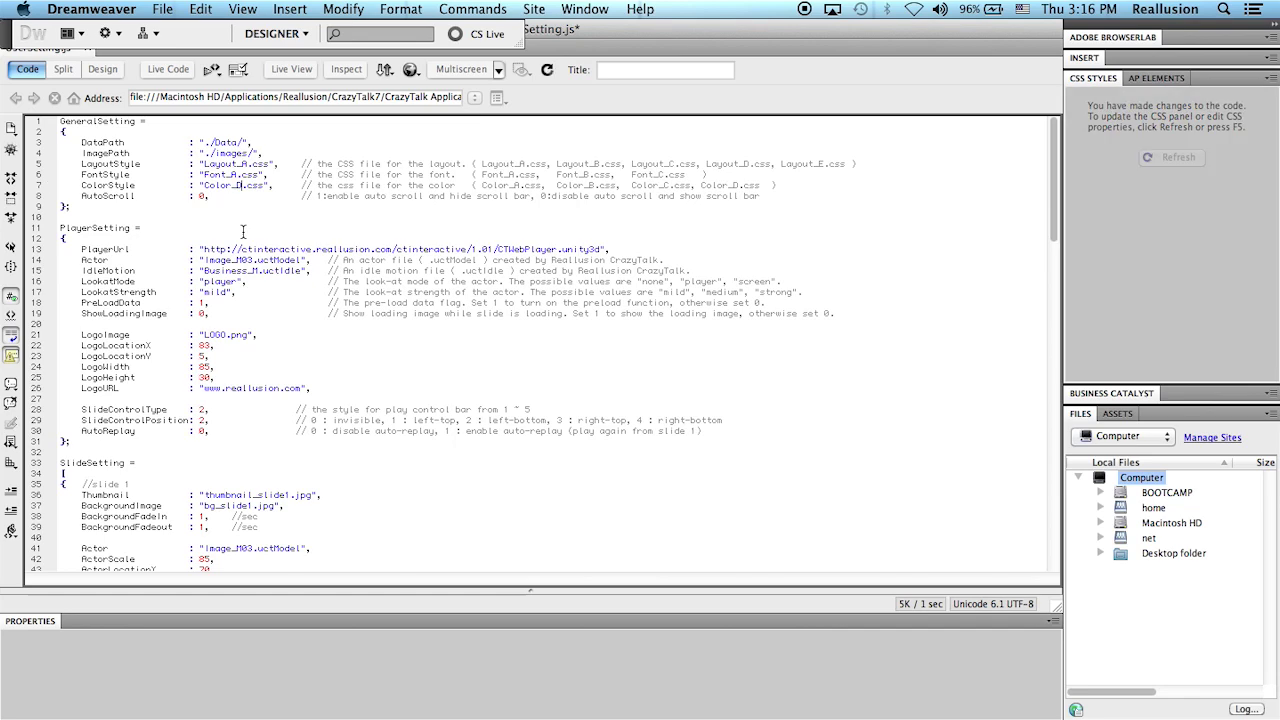
- Save UserSetting.js and switch to Chrome to reload Slide.html with the new color style
{"action": "left_click", "coordinate": [158, 12]}
{"action": "left_click", "coordinate": [175, 188]}
{"action": "left_click", "coordinate": [515, 712]}
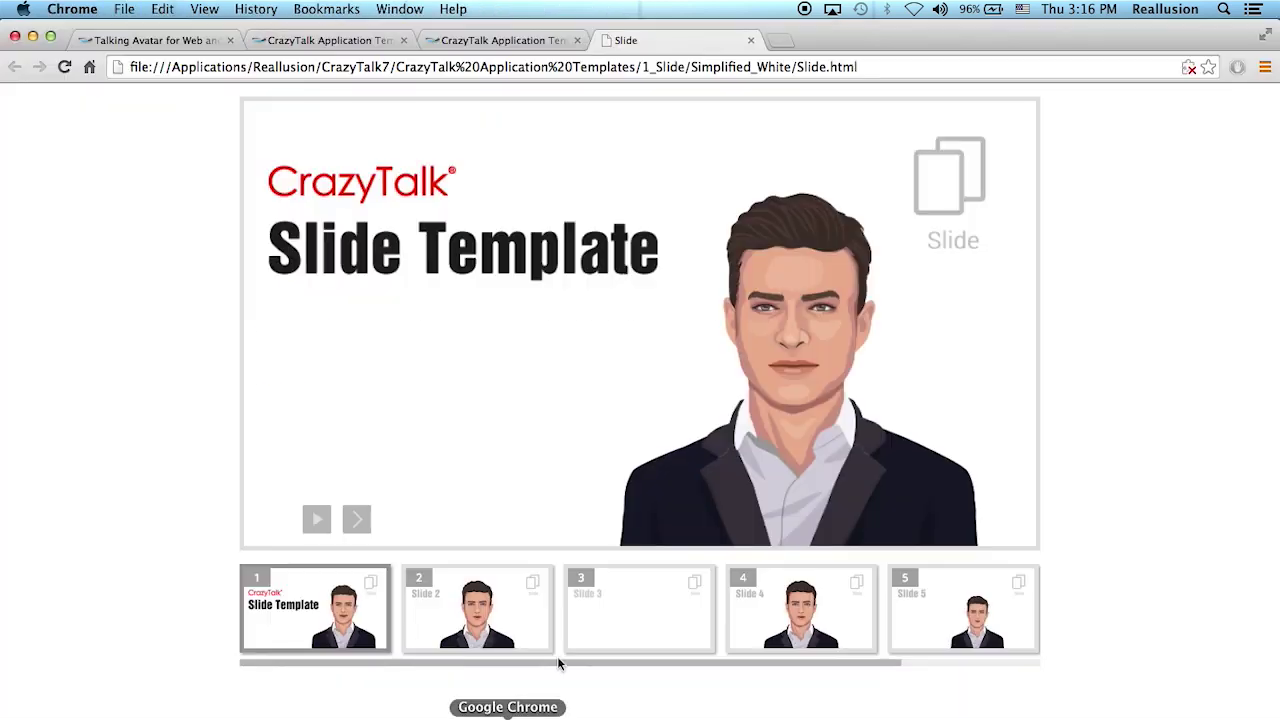
{"action": "left_click", "coordinate": [63, 67]}
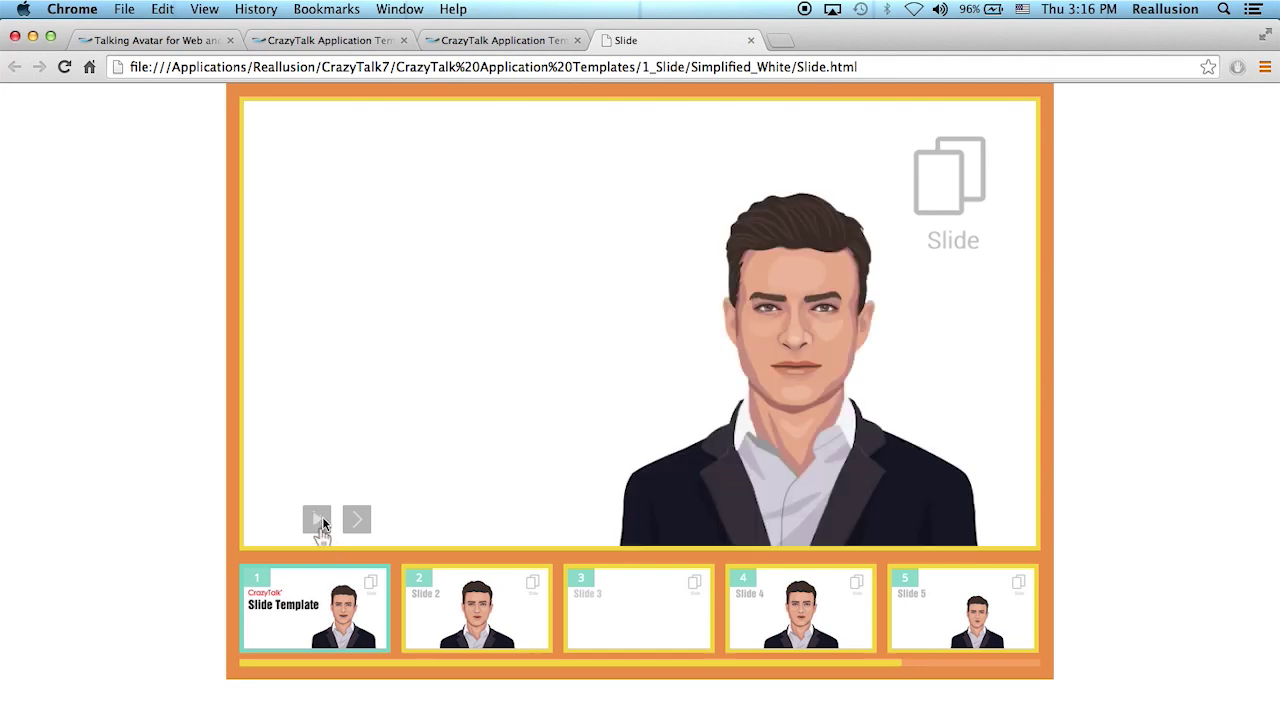
- Return to Dreamweaver and set LayoutStyle in the GeneralSetting section to Layout_E.css
{"action": "left_click", "coordinate": [686, 712]}
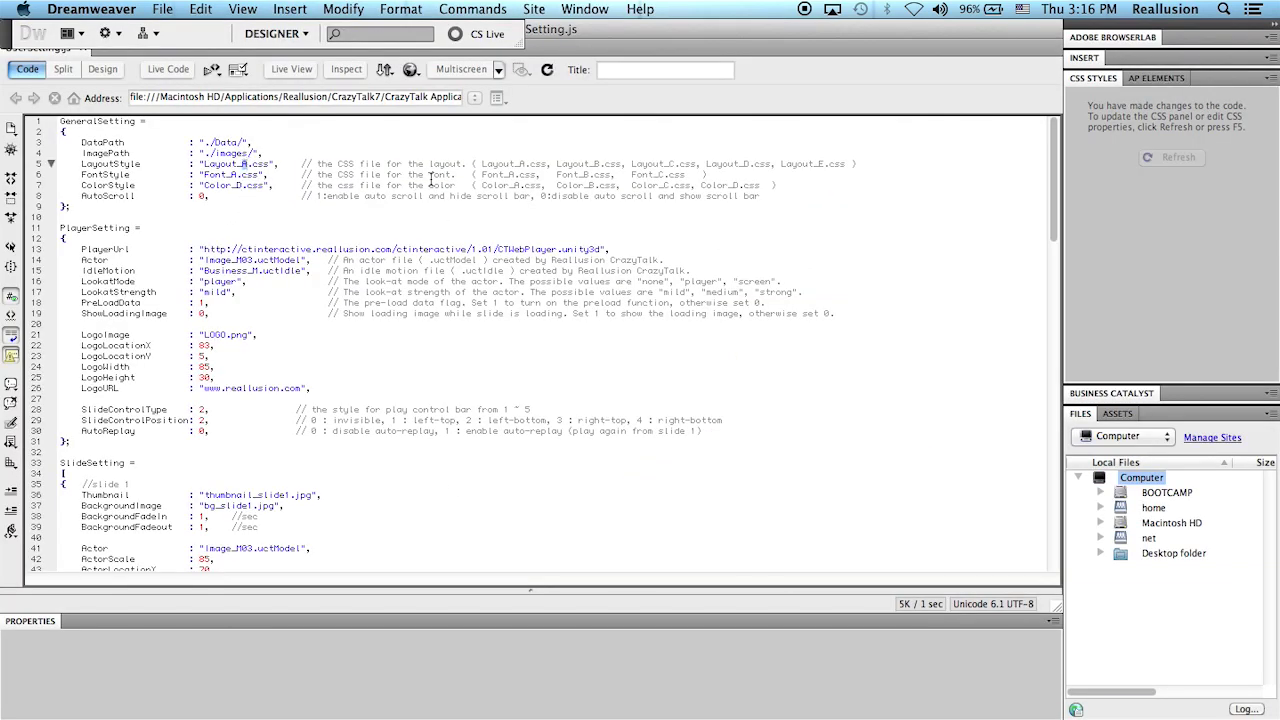
{"action": "left_click_drag", "start_coordinate": [492, 162], "coordinate": [738, 172]}
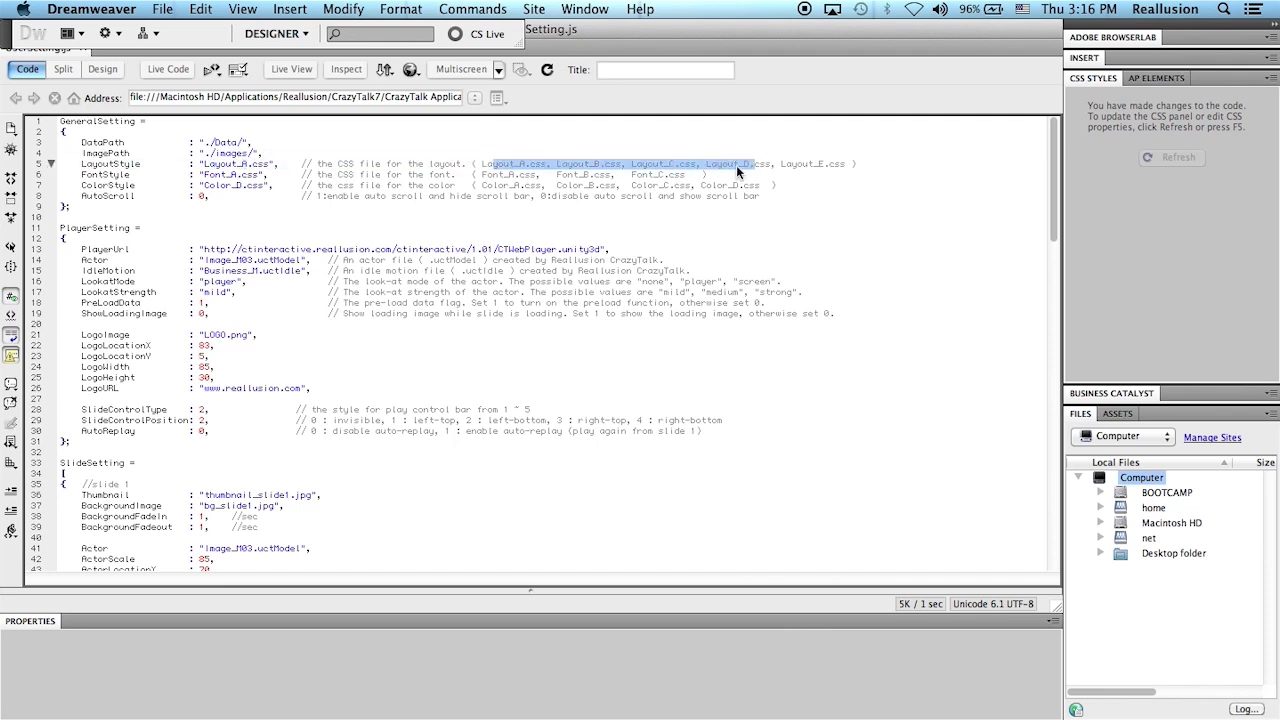
{"action": "left_click", "coordinate": [243, 163]}
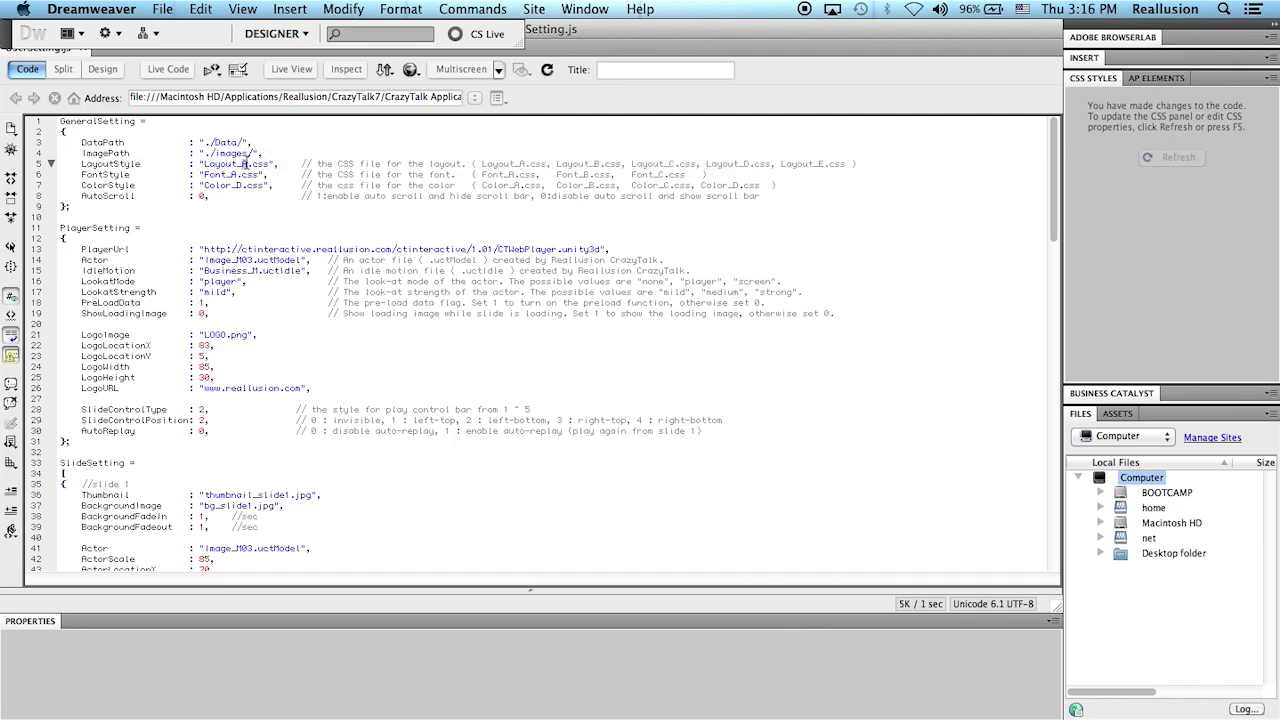
{"action": "type", "text": "E"}
- Save the layout change in UserSetting.js, then reload Slide.html in Chrome and play its first slide
{"action": "left_click", "coordinate": [162, 10]}
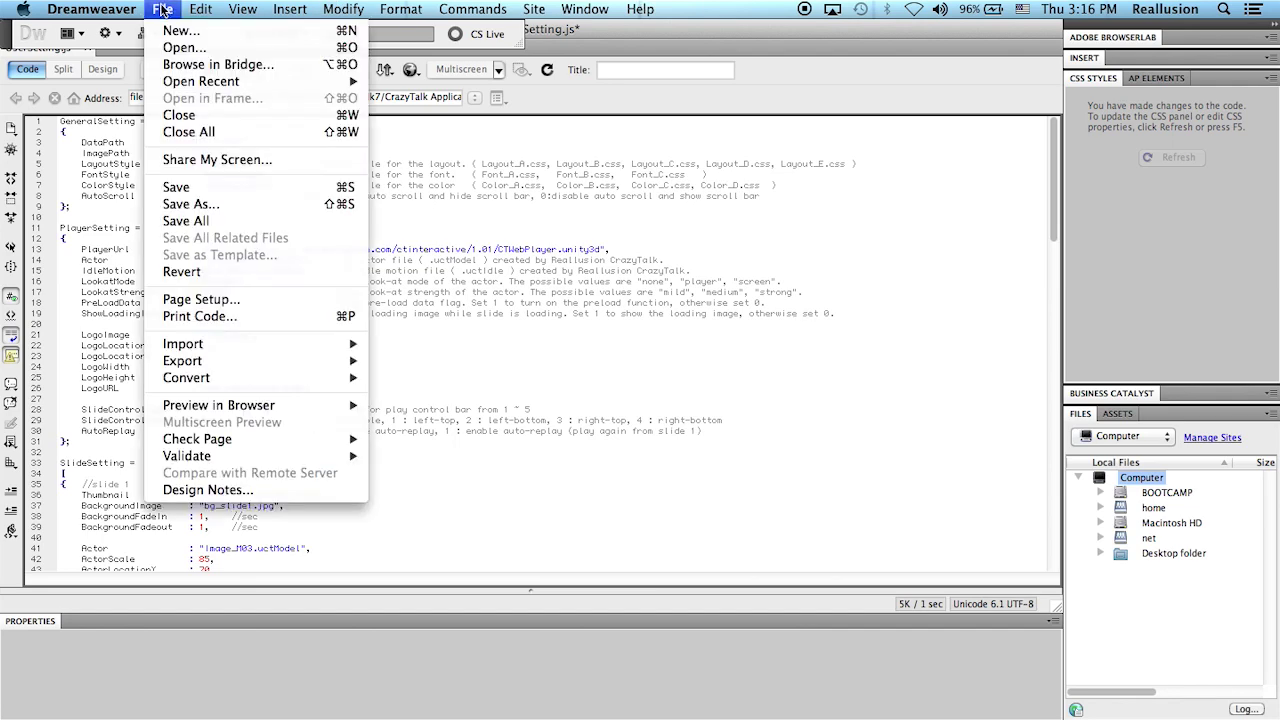
{"action": "left_click", "coordinate": [214, 194]}
{"action": "left_click", "coordinate": [480, 712]}
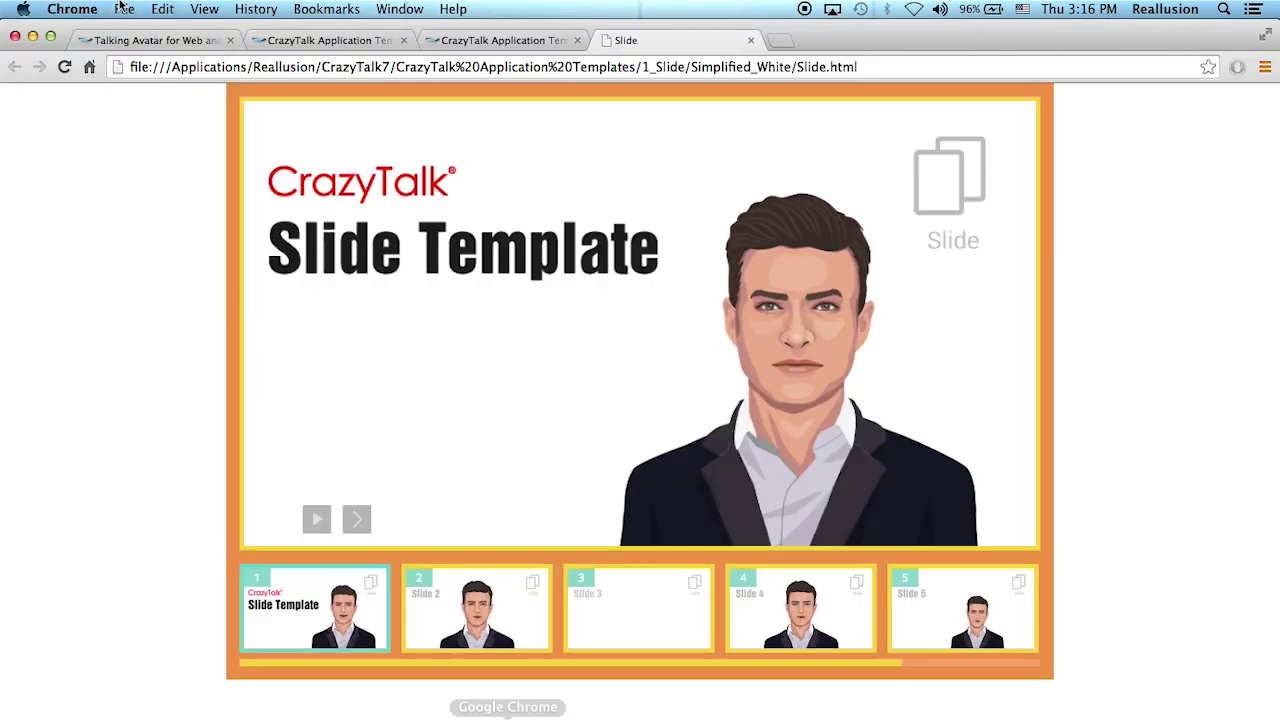
{"action": "left_click", "coordinate": [66, 70]}
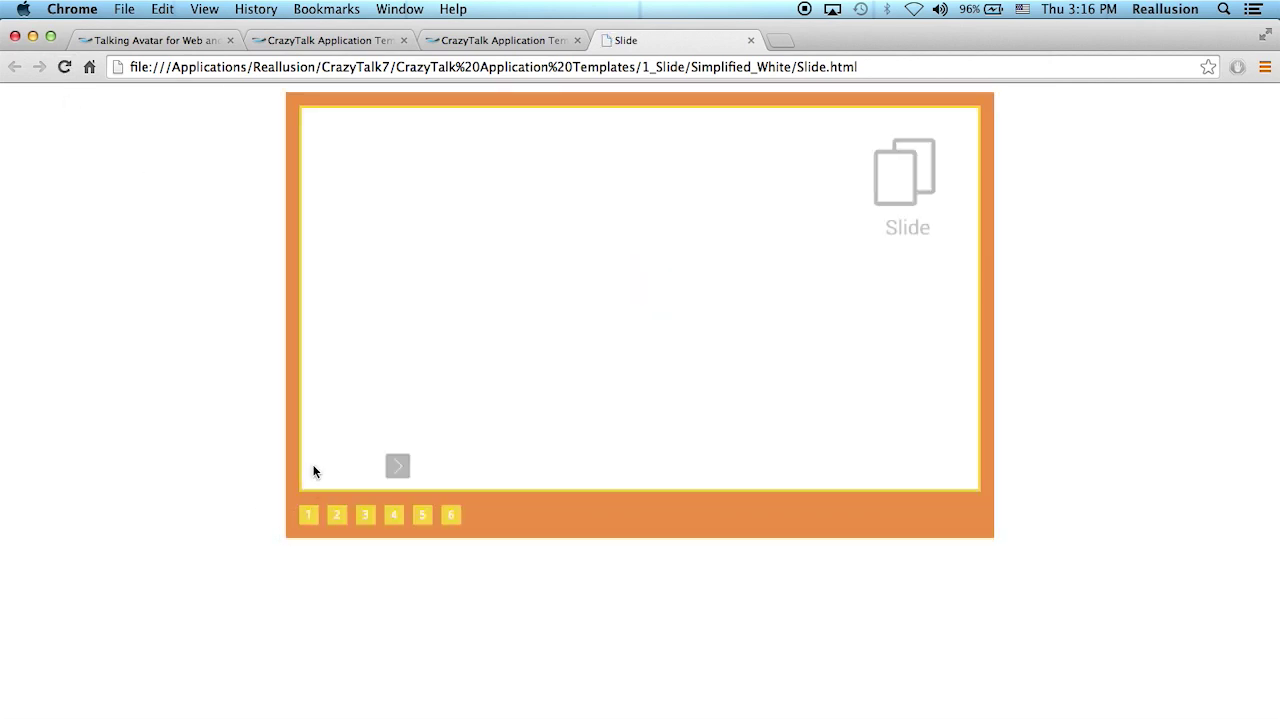
{"action": "left_click", "coordinate": [364, 467]}
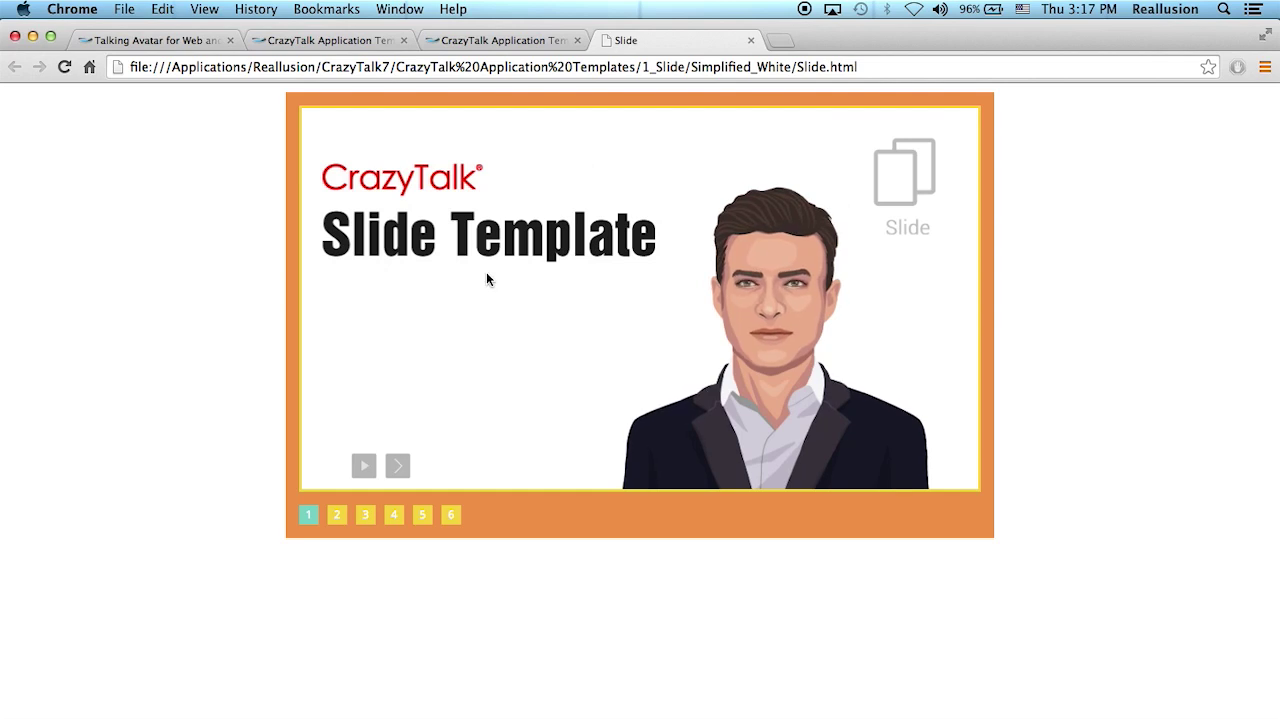
- Switch to CrazyTalk 7 PRO and look through the template actors in the 01_Model folder
{"action": "left_click", "coordinate": [855, 712]}
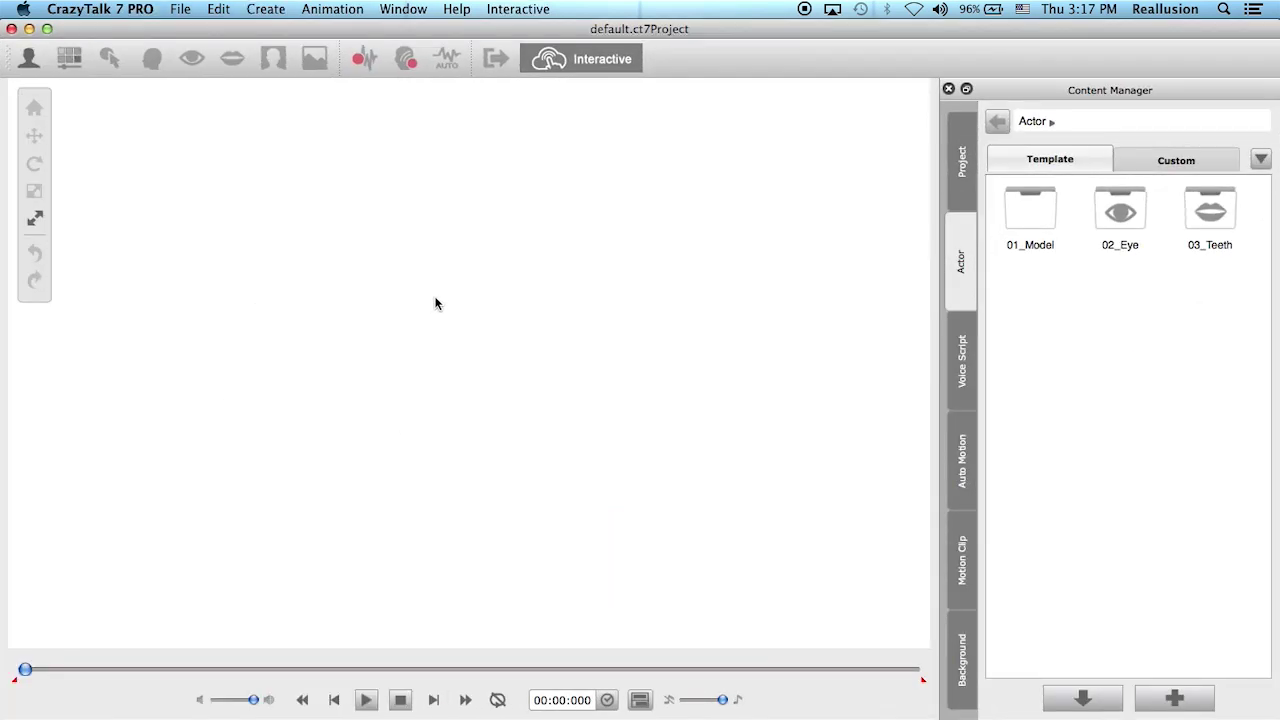
{"action": "double_click", "coordinate": [1030, 219]}
{"action": "left_click", "coordinate": [1210, 390]}
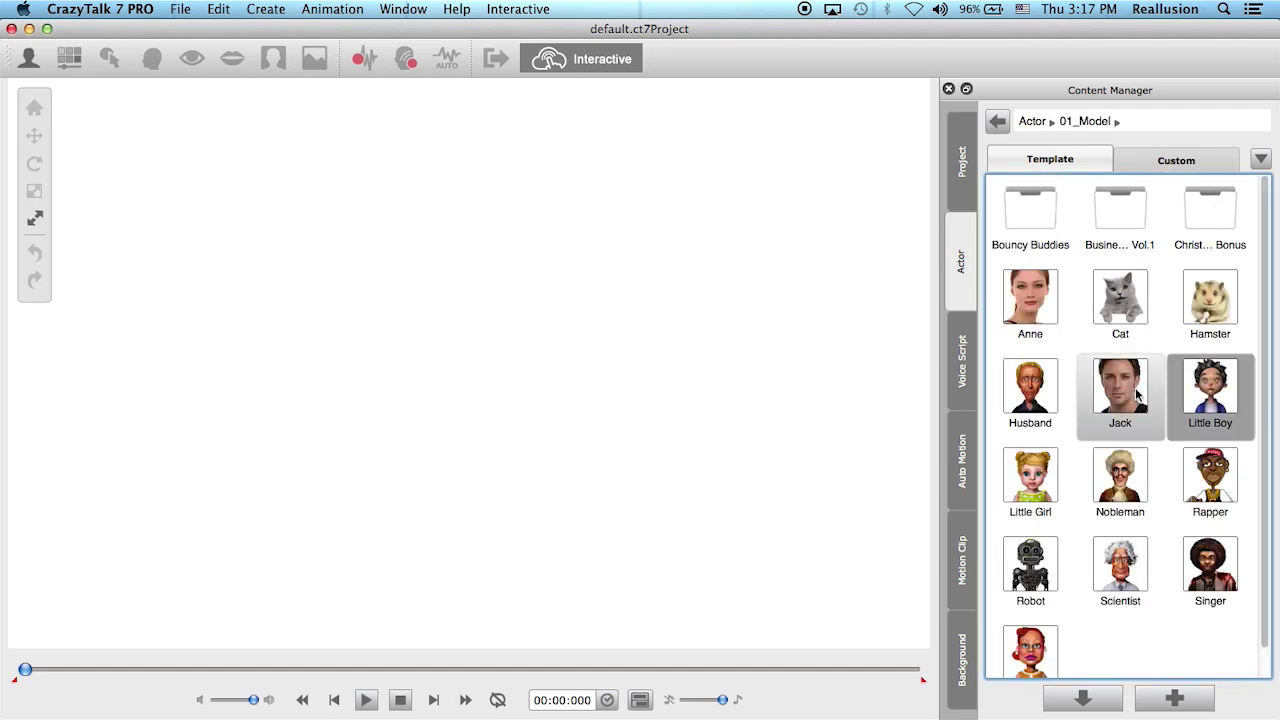
{"action": "left_click", "coordinate": [1137, 395]}
{"action": "left_click", "coordinate": [1118, 470]}
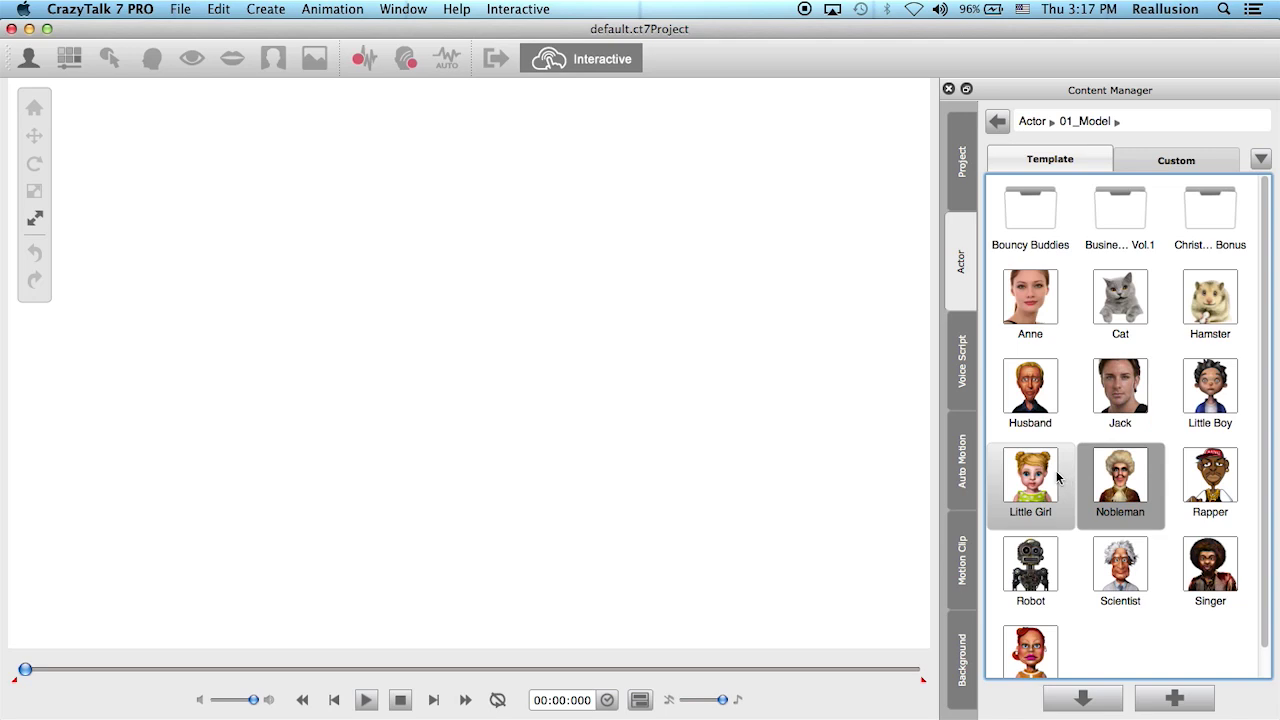
{"action": "left_click", "coordinate": [1045, 477]}
{"action": "left_click", "coordinate": [1210, 492]}
{"action": "left_click", "coordinate": [1210, 550]}
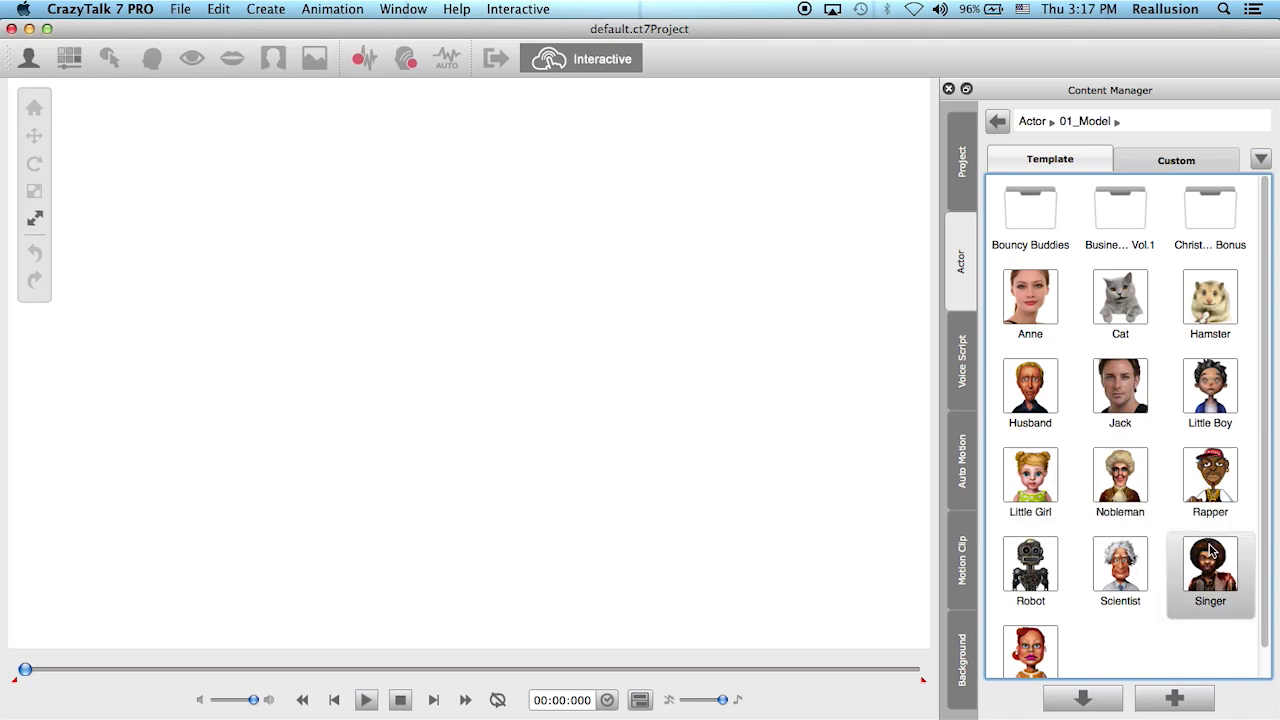
{"action": "left_click", "coordinate": [1210, 550]}
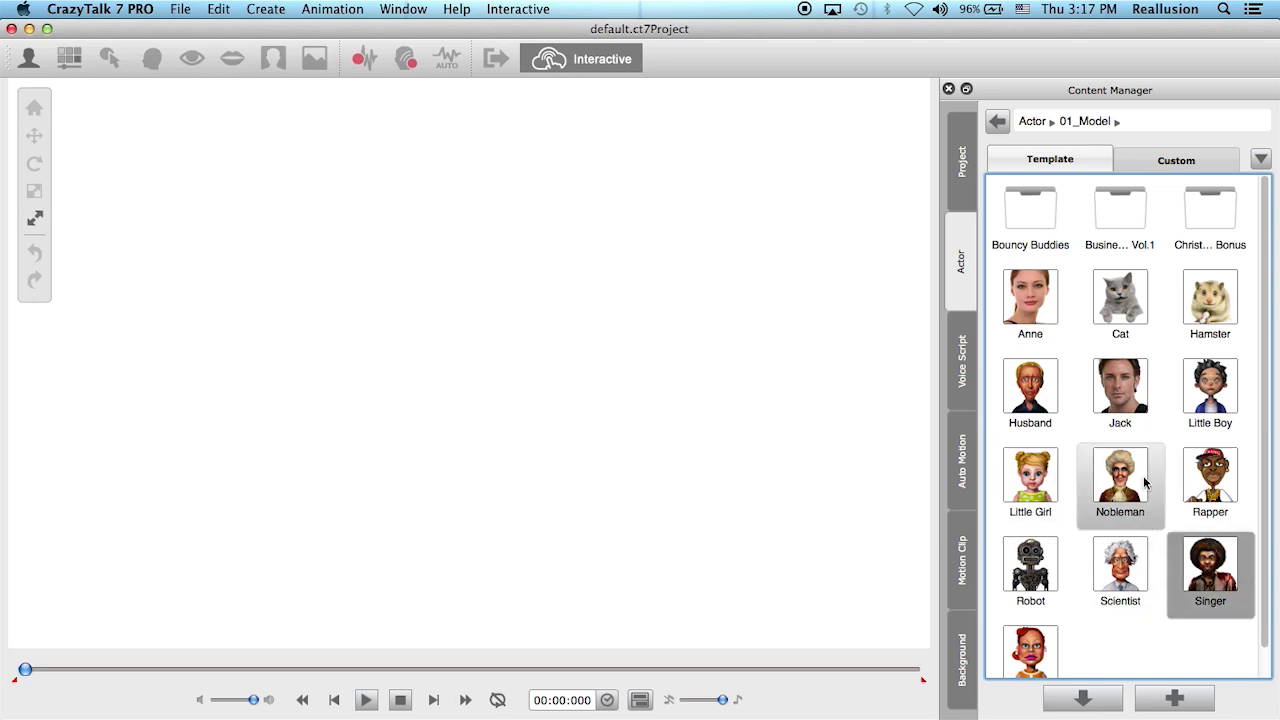
- Open the Business Avatars Vol.1 folder under 01_Model, browse its actors and select Human_M03
{"action": "double_click", "coordinate": [1130, 208]}
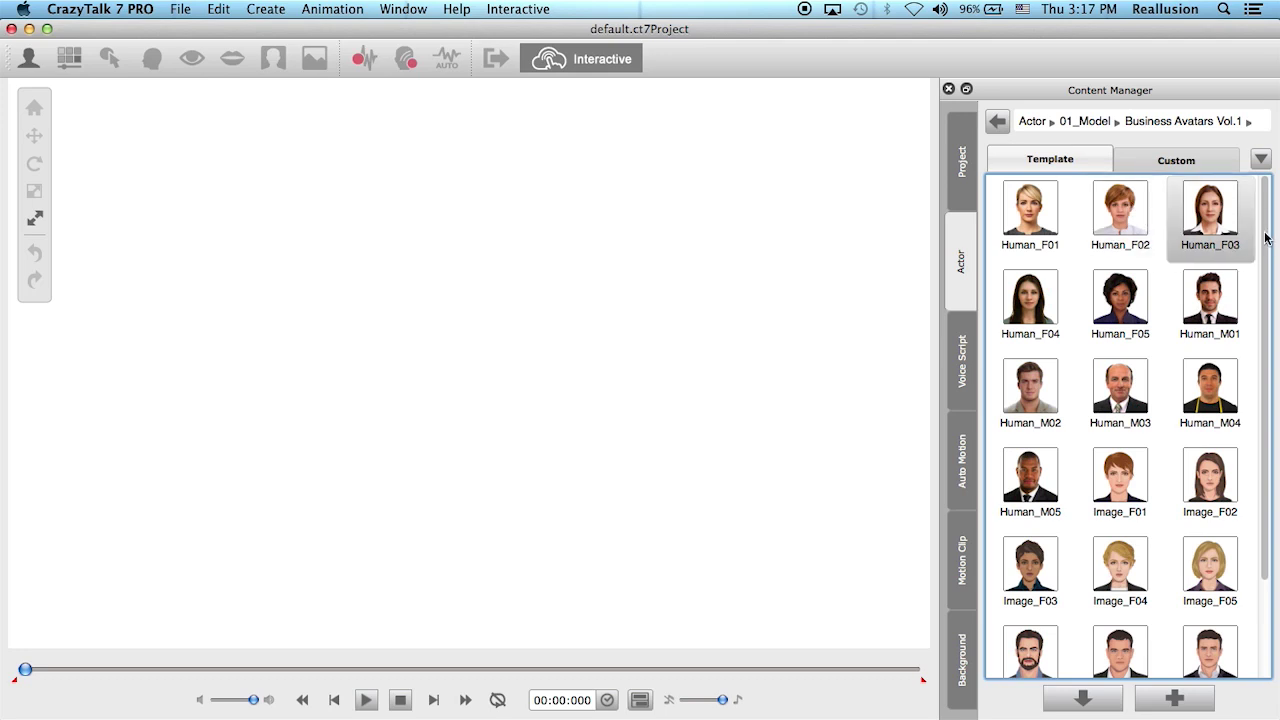
{"action": "scroll", "coordinate": [1265, 245], "scroll_direction": "down", "scroll_amount": 1}
{"action": "scroll", "coordinate": [1265, 245], "scroll_direction": "up", "scroll_amount": 1}
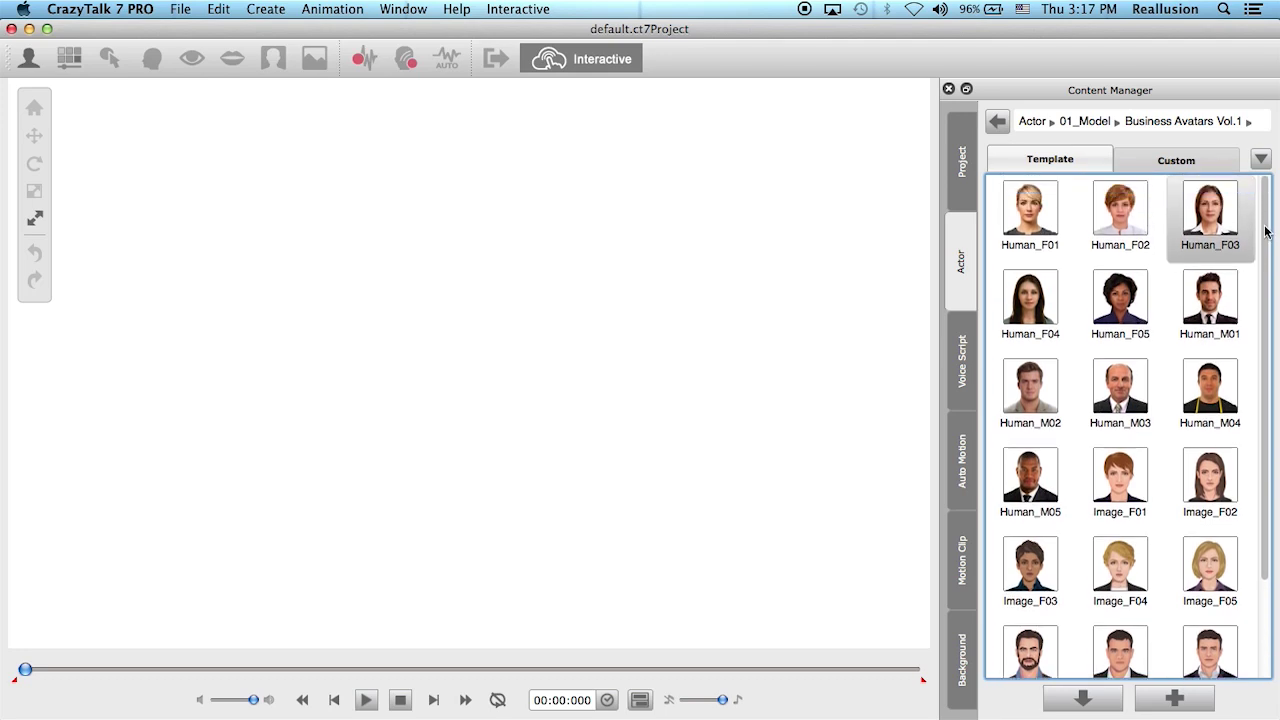
{"action": "left_click", "coordinate": [1123, 388]}
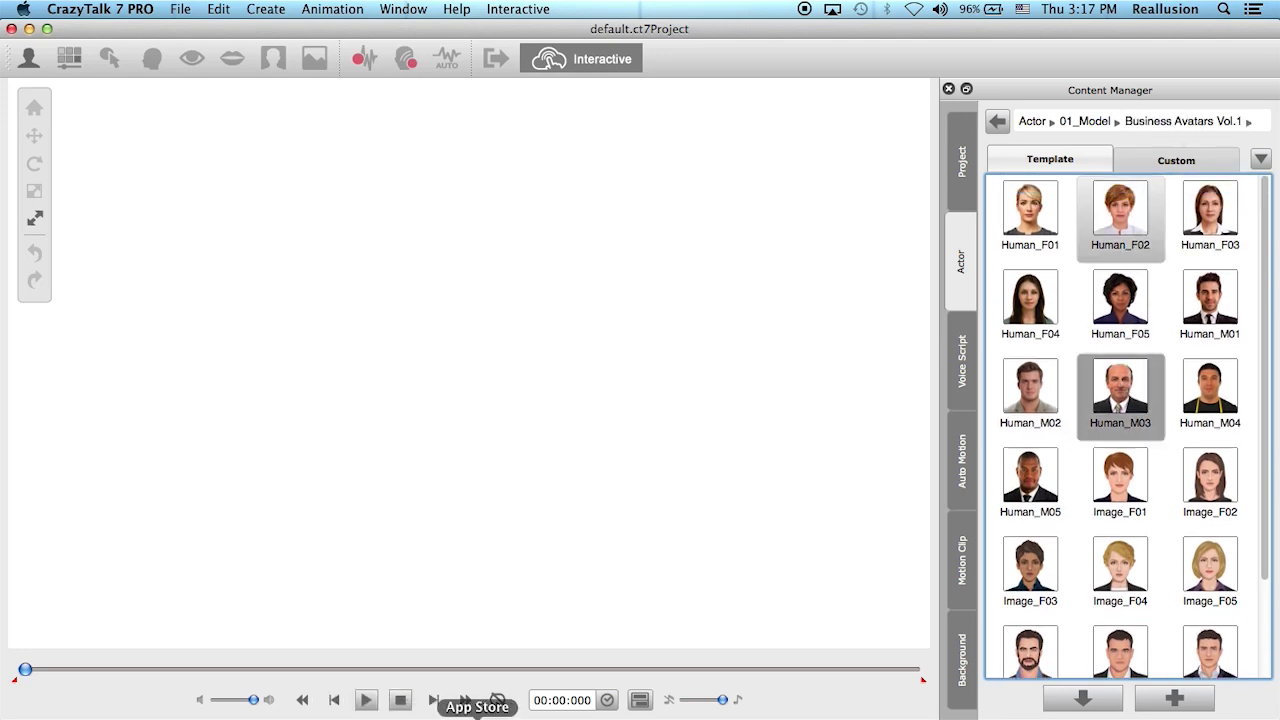
- Switch to the Interactive Plug-in page in Chrome and go from there to the Reallusion Content Store
{"action": "left_click", "coordinate": [537, 712]}
{"action": "left_click", "coordinate": [89, 40]}
{"action": "scroll", "coordinate": [539, 398], "scroll_direction": "up", "scroll_amount": 5}
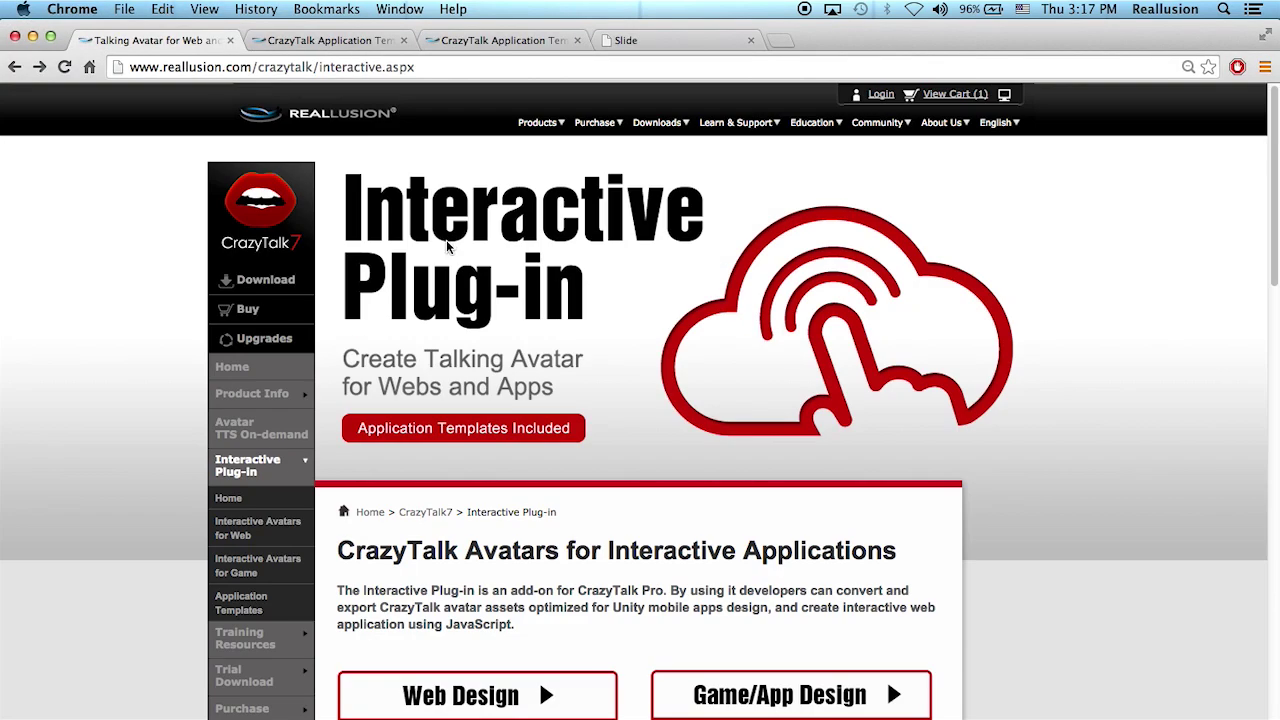
{"action": "mouse_move", "coordinate": [598, 122]}
{"action": "left_click", "coordinate": [630, 172]}
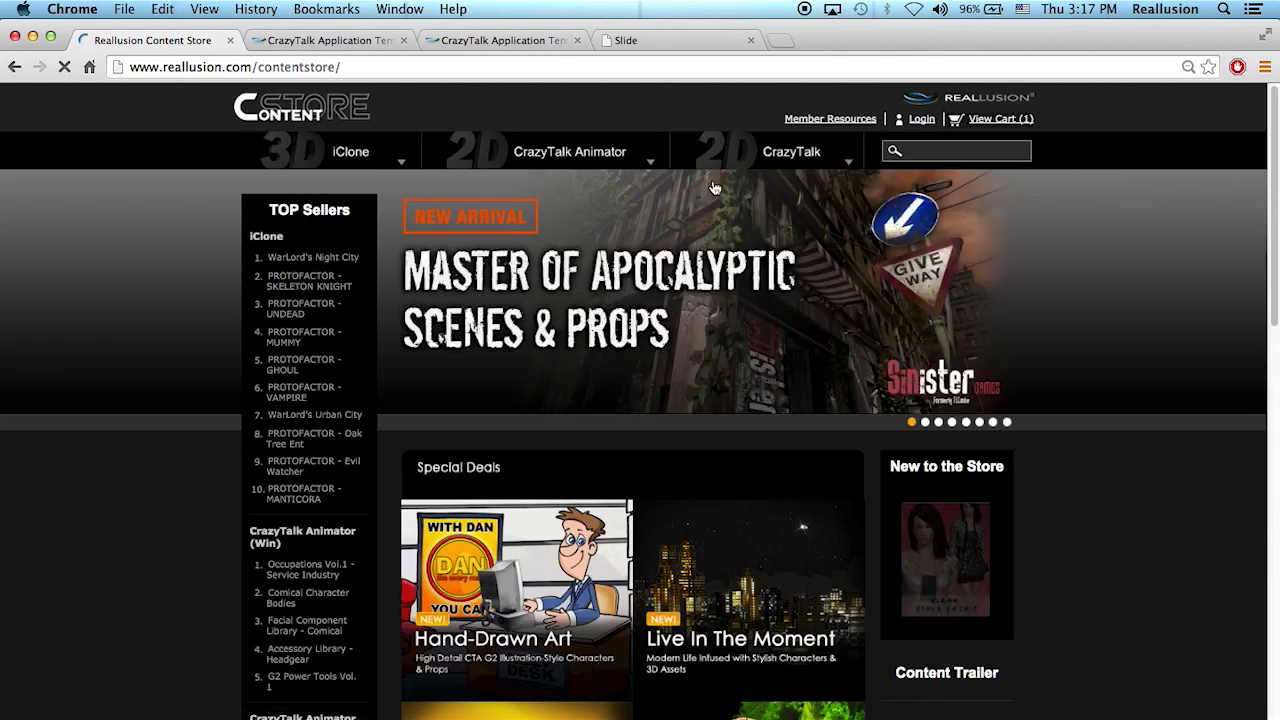
- Open the CrazyTalk for Mac theme packs in the Content Store and view the Business Avatars pack page
{"action": "mouse_move", "coordinate": [632, 160]}
{"action": "mouse_move", "coordinate": [720, 155]}
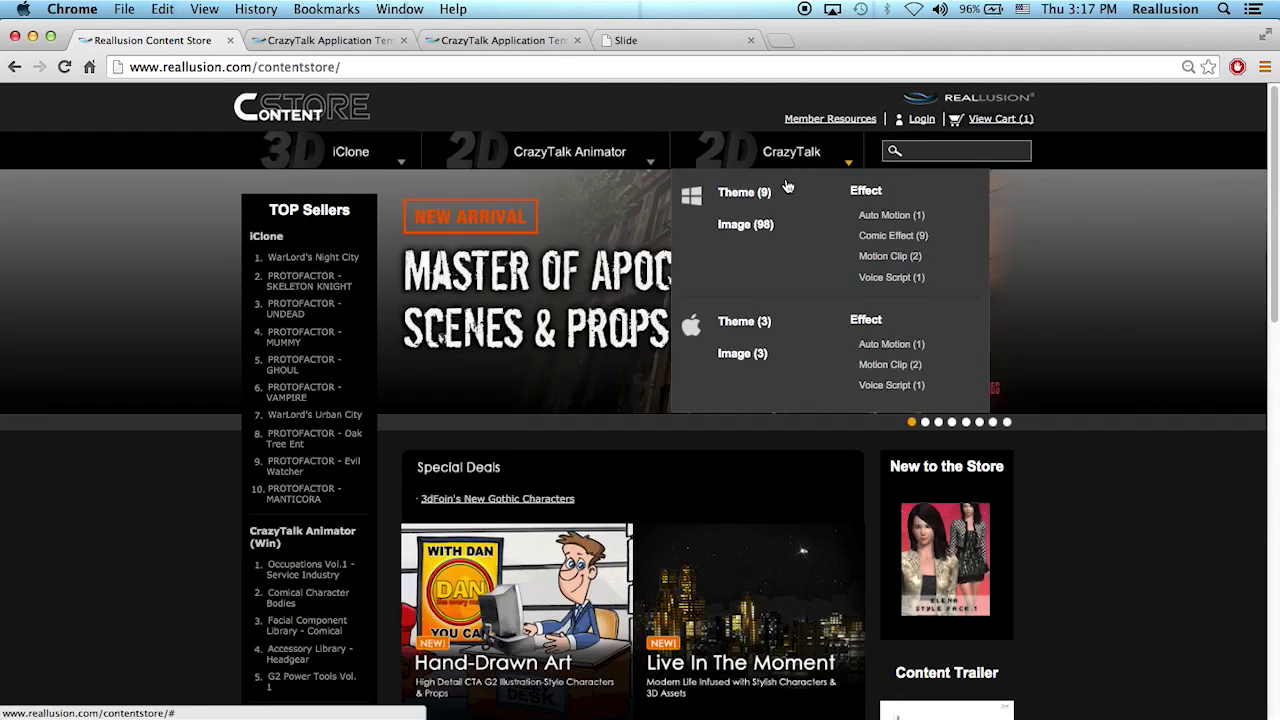
{"action": "left_click", "coordinate": [765, 330]}
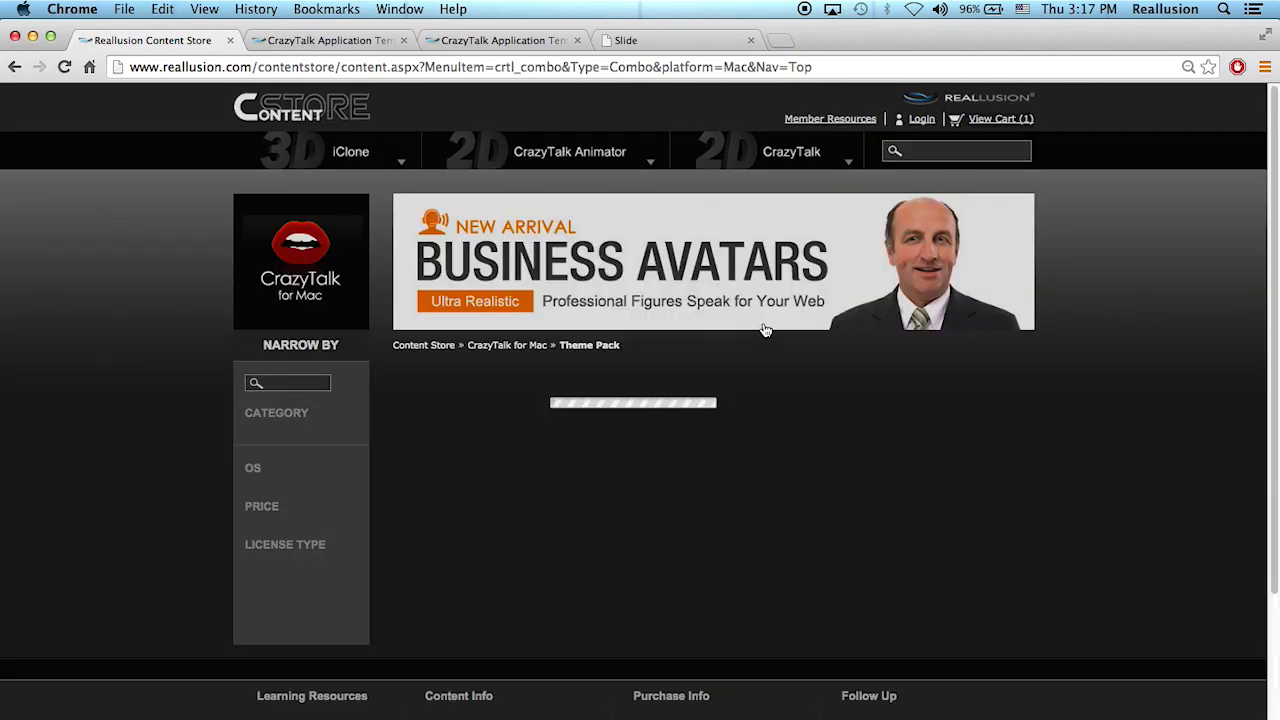
{"action": "left_click", "coordinate": [712, 260]}
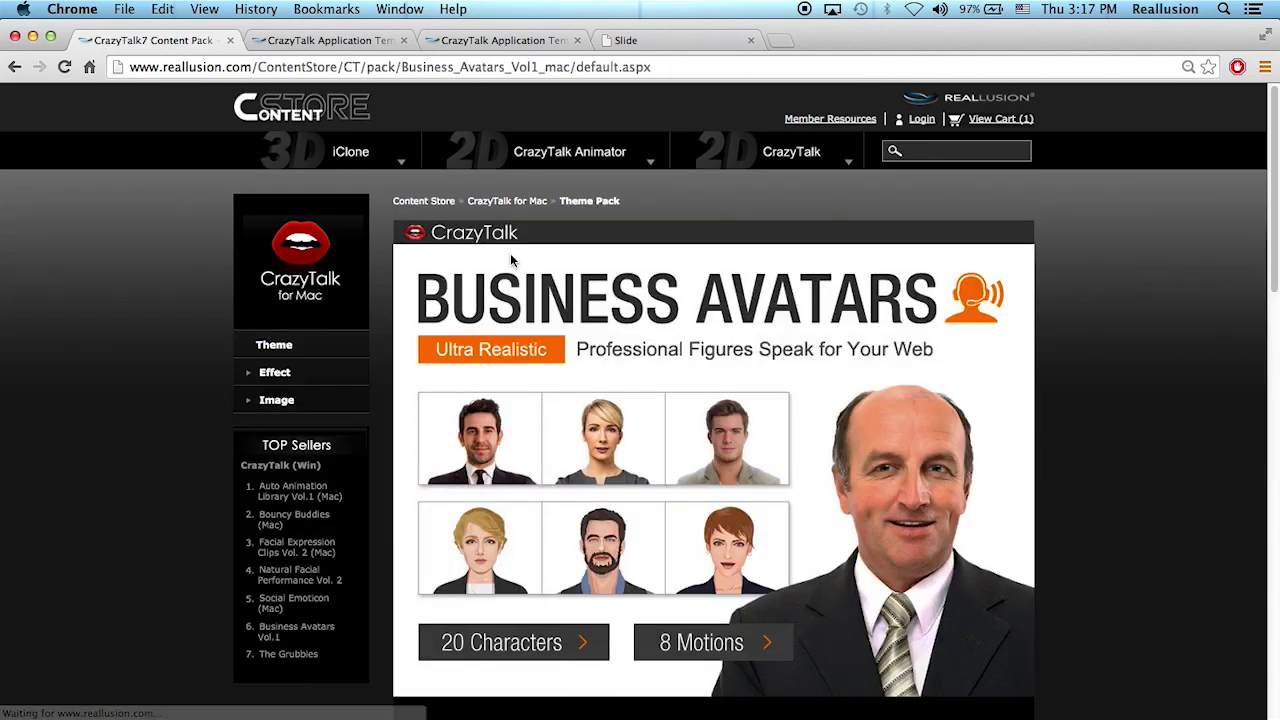
{"action": "scroll", "coordinate": [1098, 389], "scroll_direction": "down", "scroll_amount": 3}
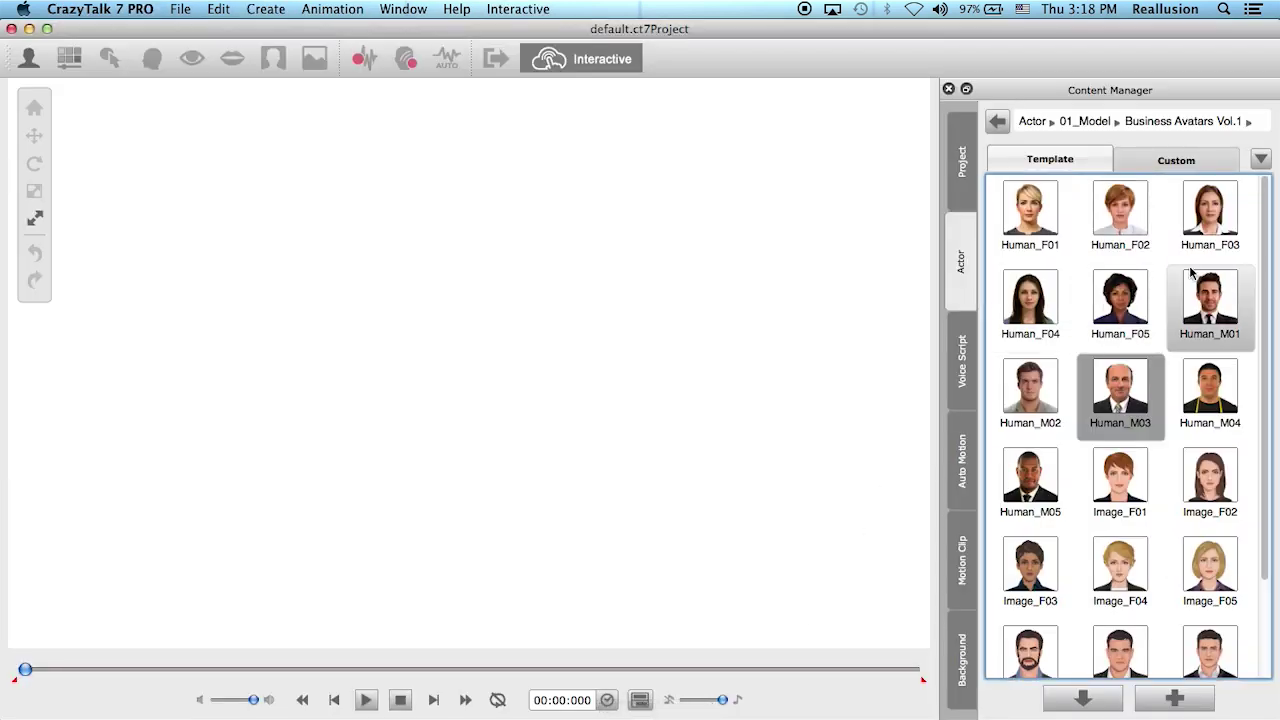
- Return to CrazyTalk 7 PRO and load the Human_M02 actor from Business Avatars Vol.1
{"action": "mouse_move", "coordinate": [1268, 352]}
{"action": "left_mouse_down"}
{"action": "mouse_move", "coordinate": [1271, 443]}
{"action": "mouse_move", "coordinate": [1272, 333]}
{"action": "left_mouse_up"}
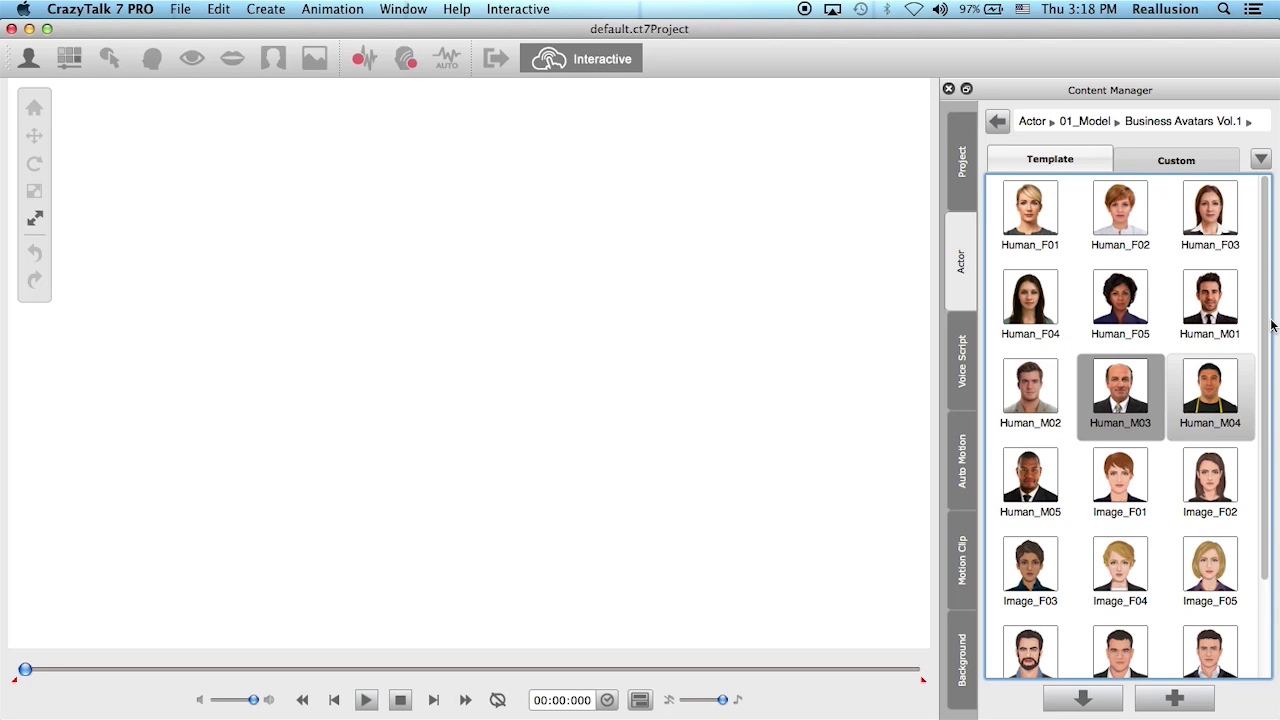
{"action": "left_click", "coordinate": [1041, 393]}
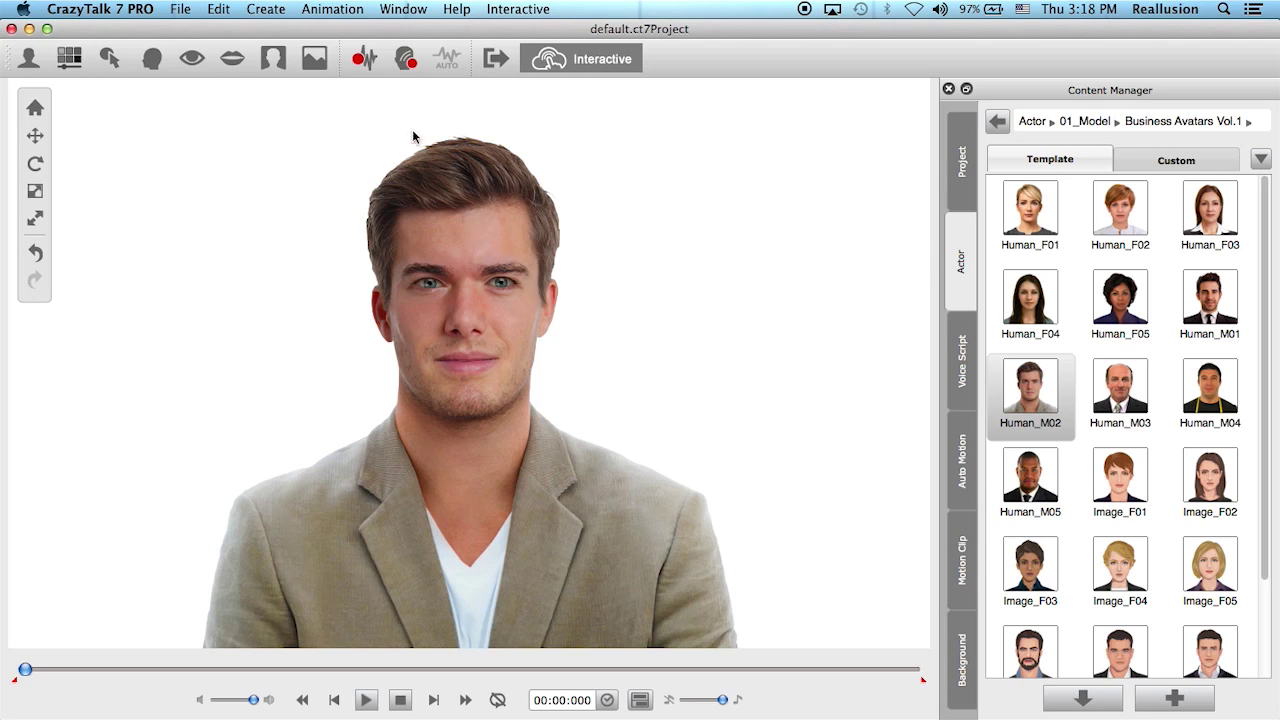
- Start a voice recording for the actor and choose Built-in Microphone as the input device
{"action": "left_click", "coordinate": [369, 62]}
{"action": "left_click", "coordinate": [503, 122]}
{"action": "left_click", "coordinate": [686, 70]}
{"action": "left_click", "coordinate": [636, 124]}
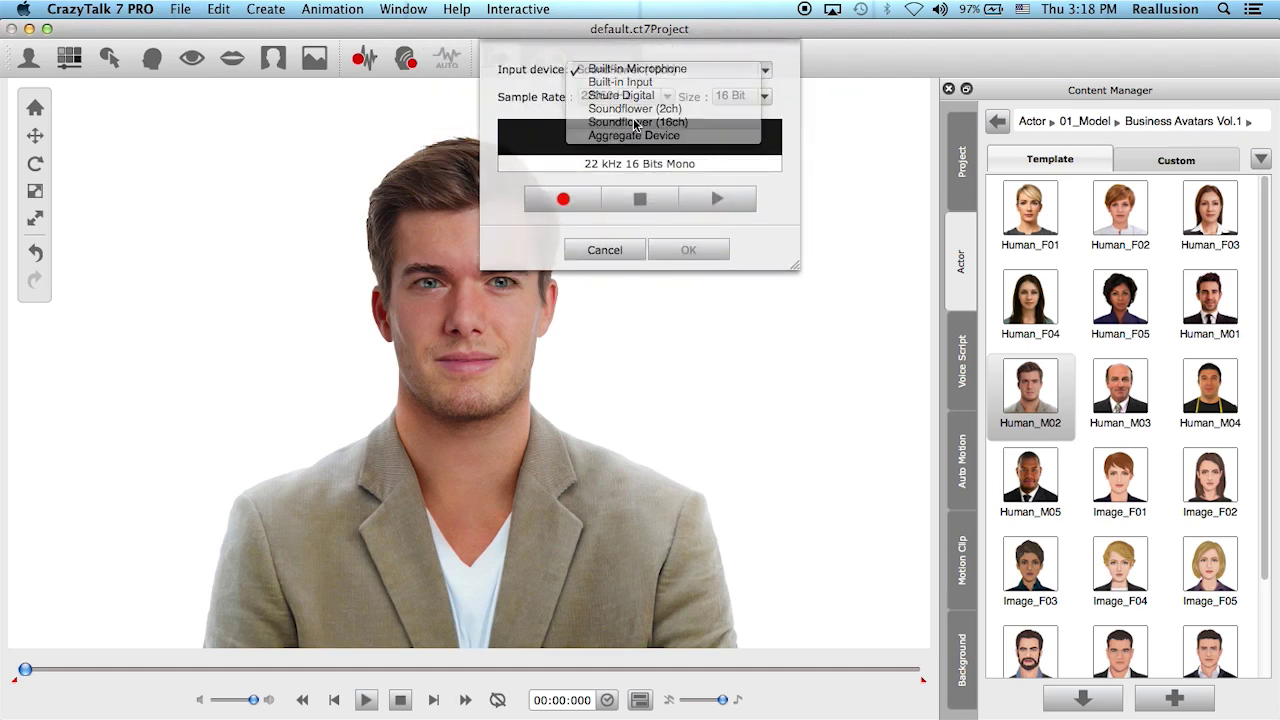
{"action": "left_click", "coordinate": [594, 79]}
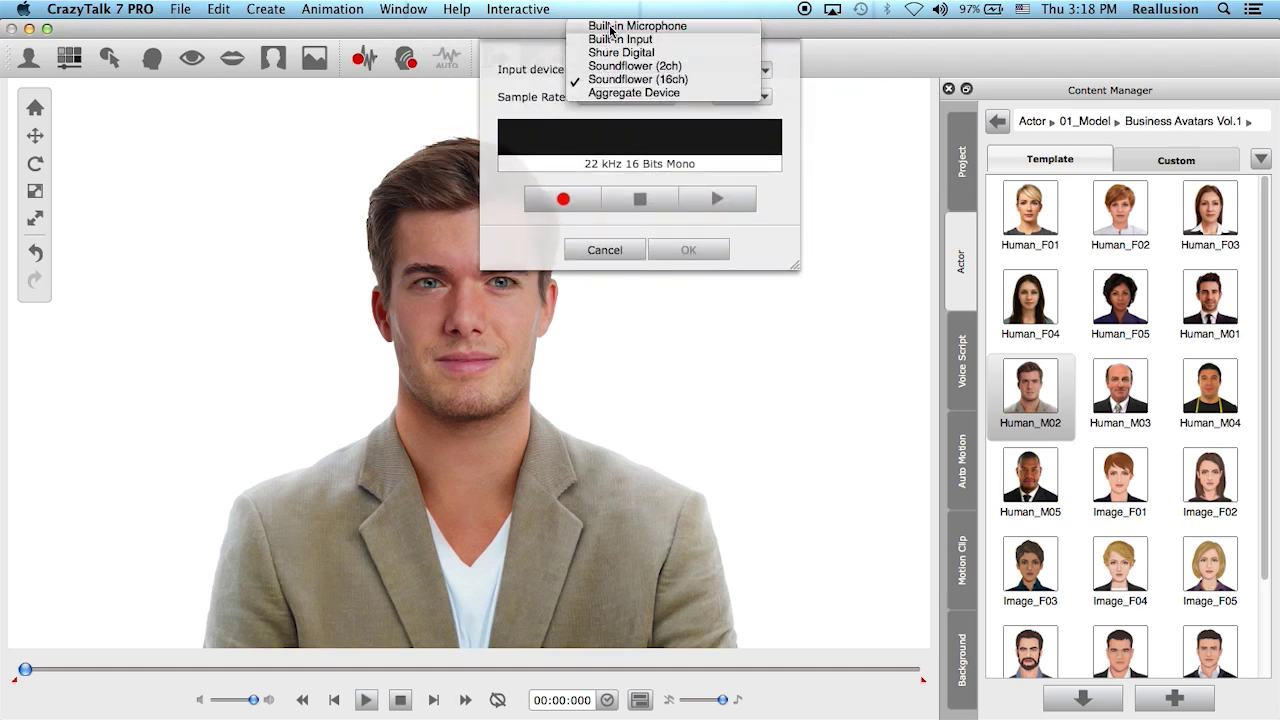
{"action": "left_click", "coordinate": [610, 27]}
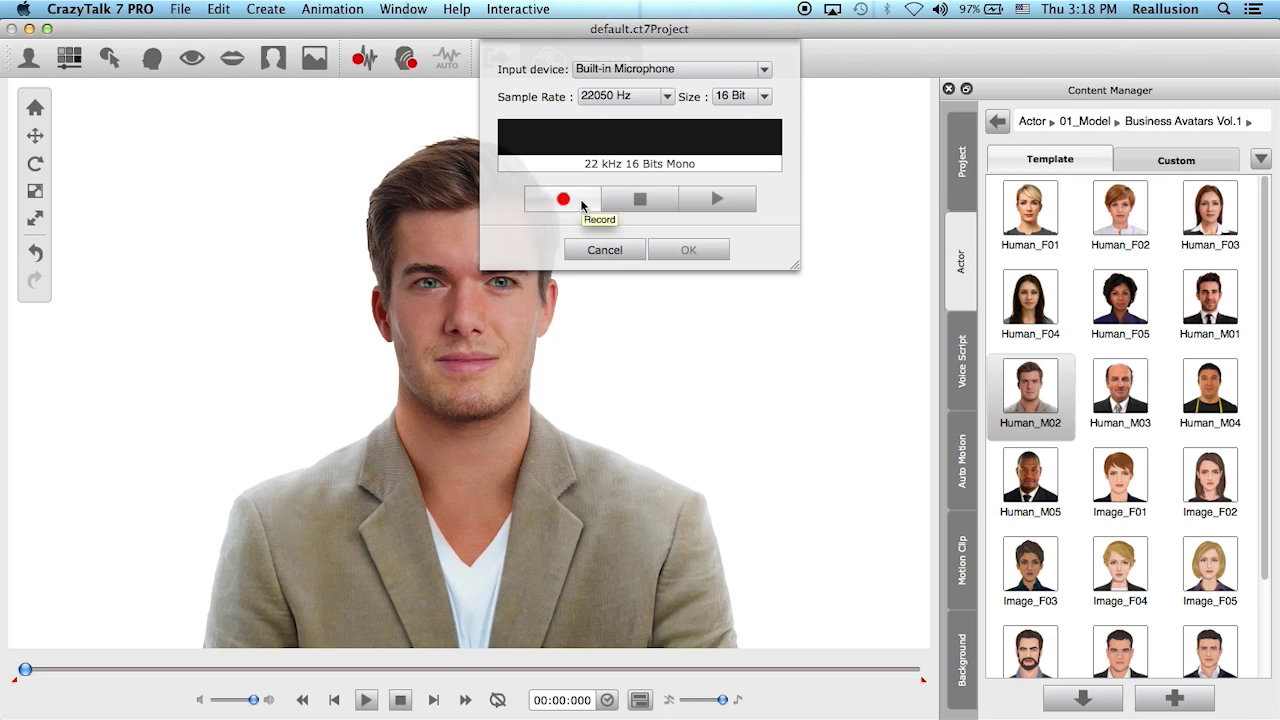
- Record a voice clip of about 4.5 seconds and accept it for the actor
{"action": "left_click", "coordinate": [563, 200]}
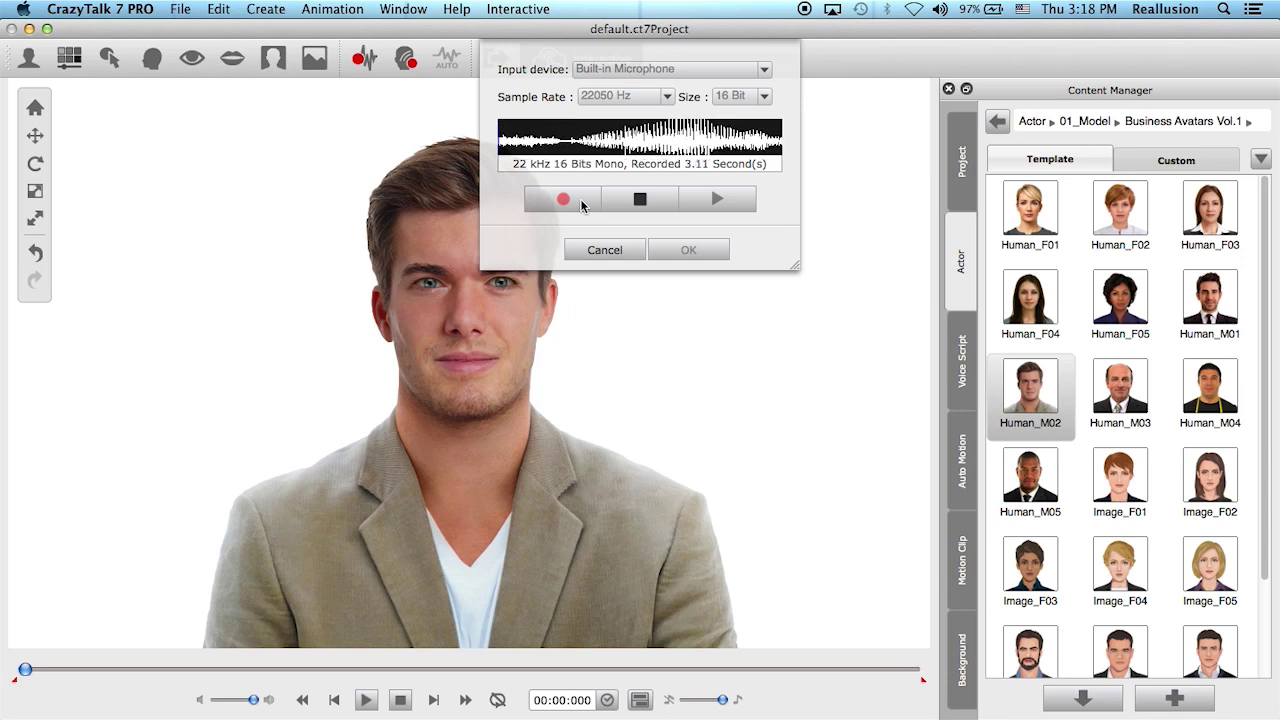
{"action": "left_click", "coordinate": [650, 204]}
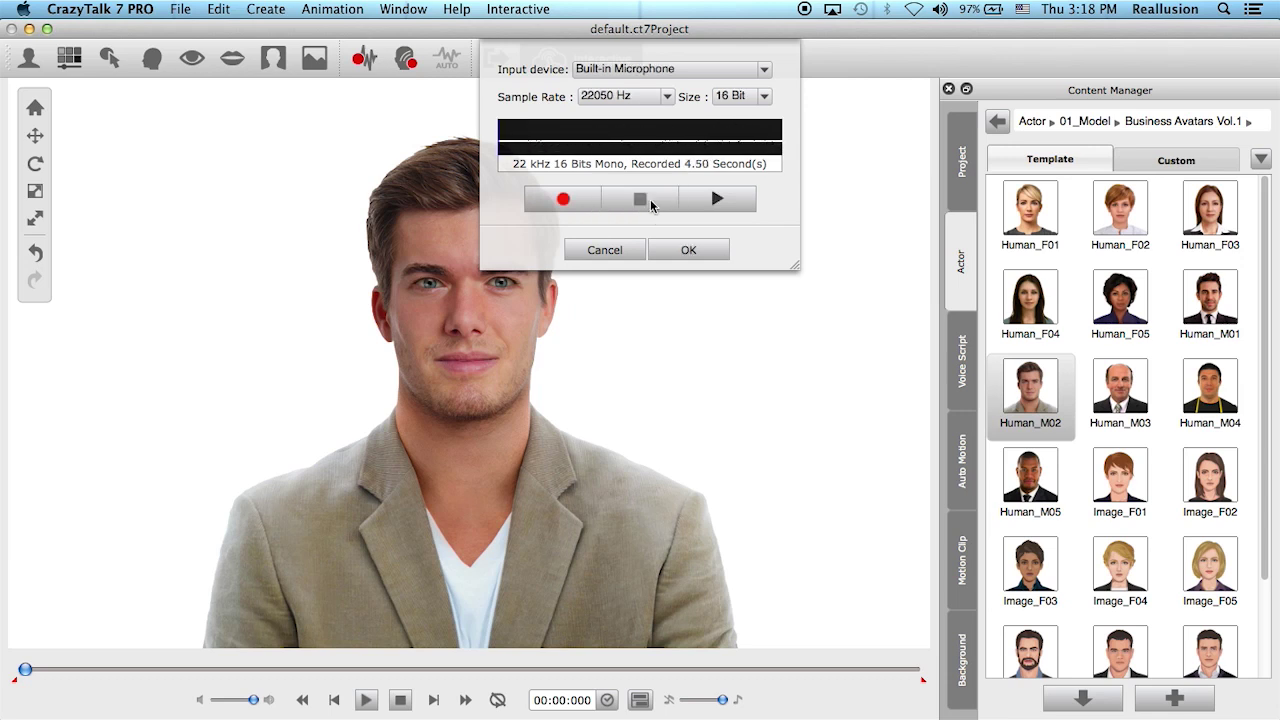
{"action": "left_click", "coordinate": [688, 250]}
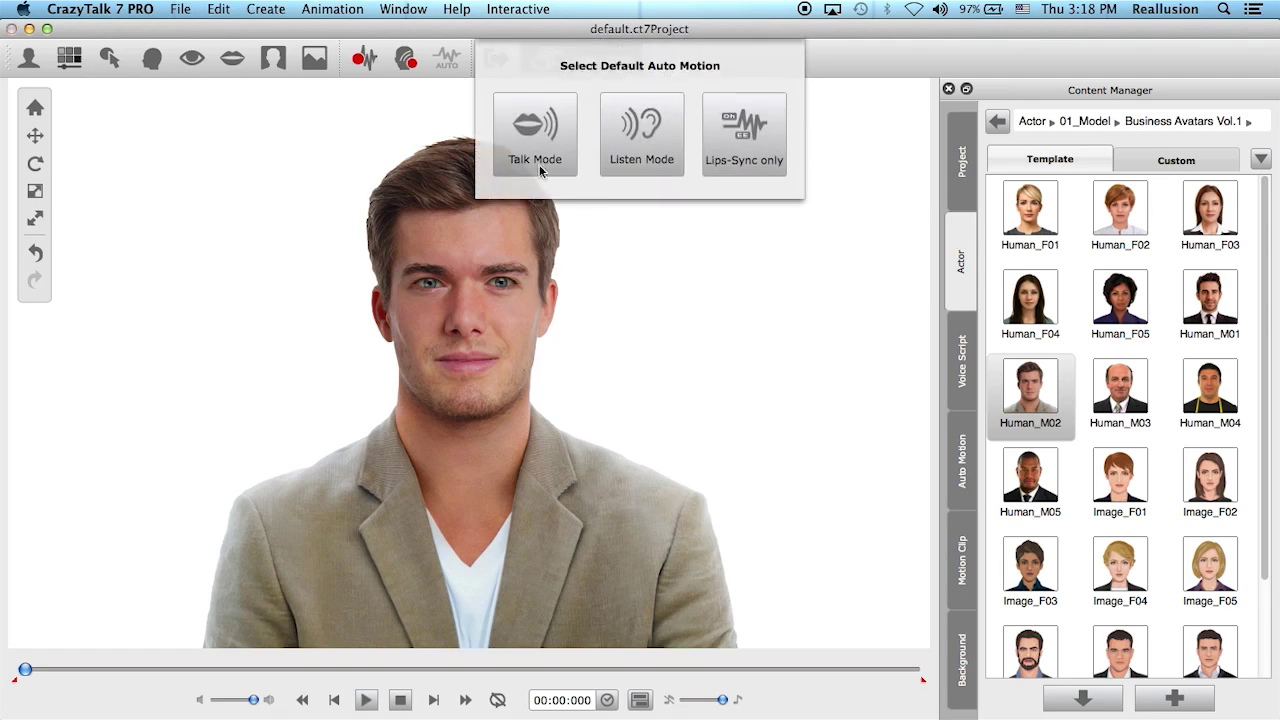
- Apply Talk Mode as the default auto motion for the actor's recorded voice clip
{"action": "left_click", "coordinate": [535, 140]}
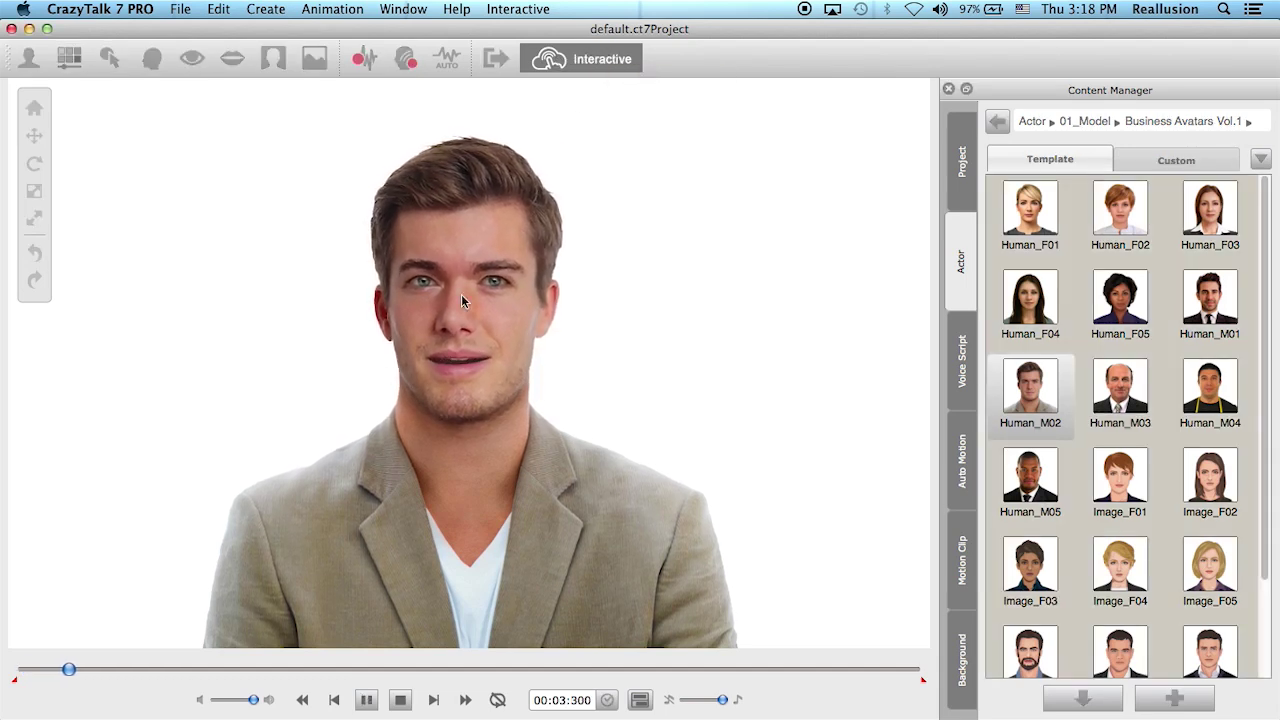
{"action": "left_click", "coordinate": [558, 63]}
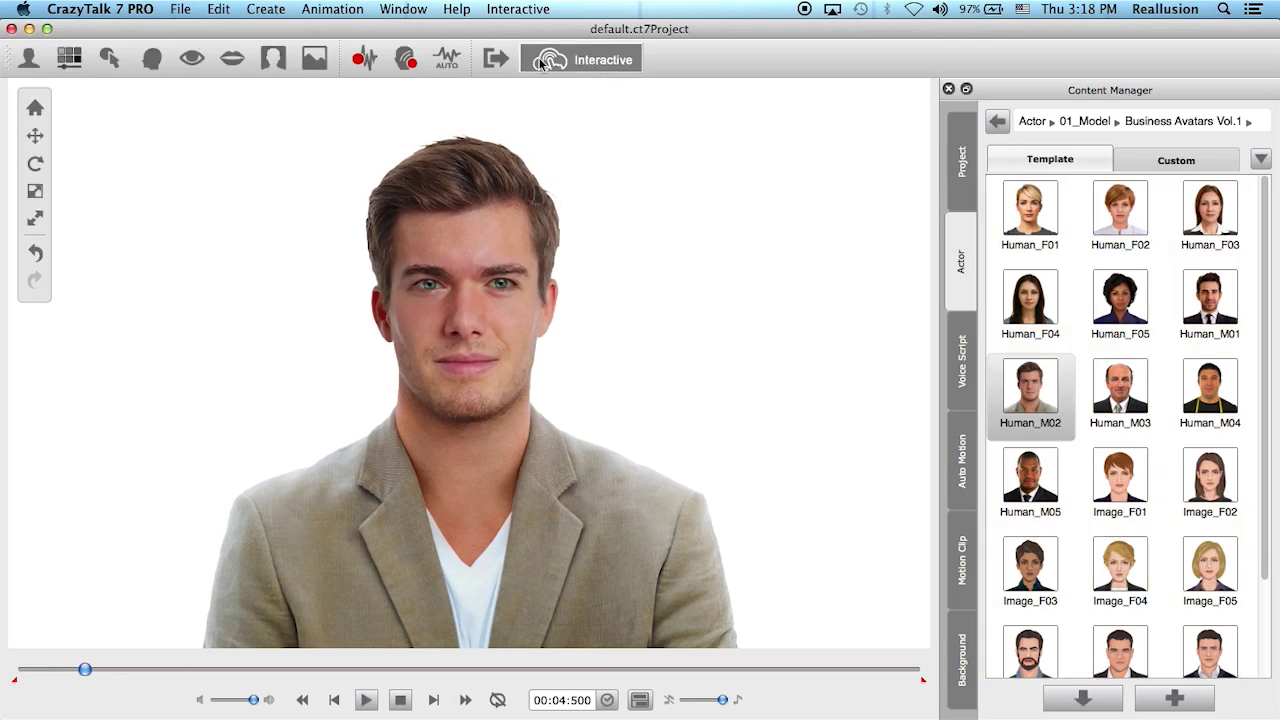
- Switch to Chrome, go back to the Interactive Plug-in page, and return to CrazyTalk 7 PRO
{"action": "left_click", "coordinate": [537, 716]}
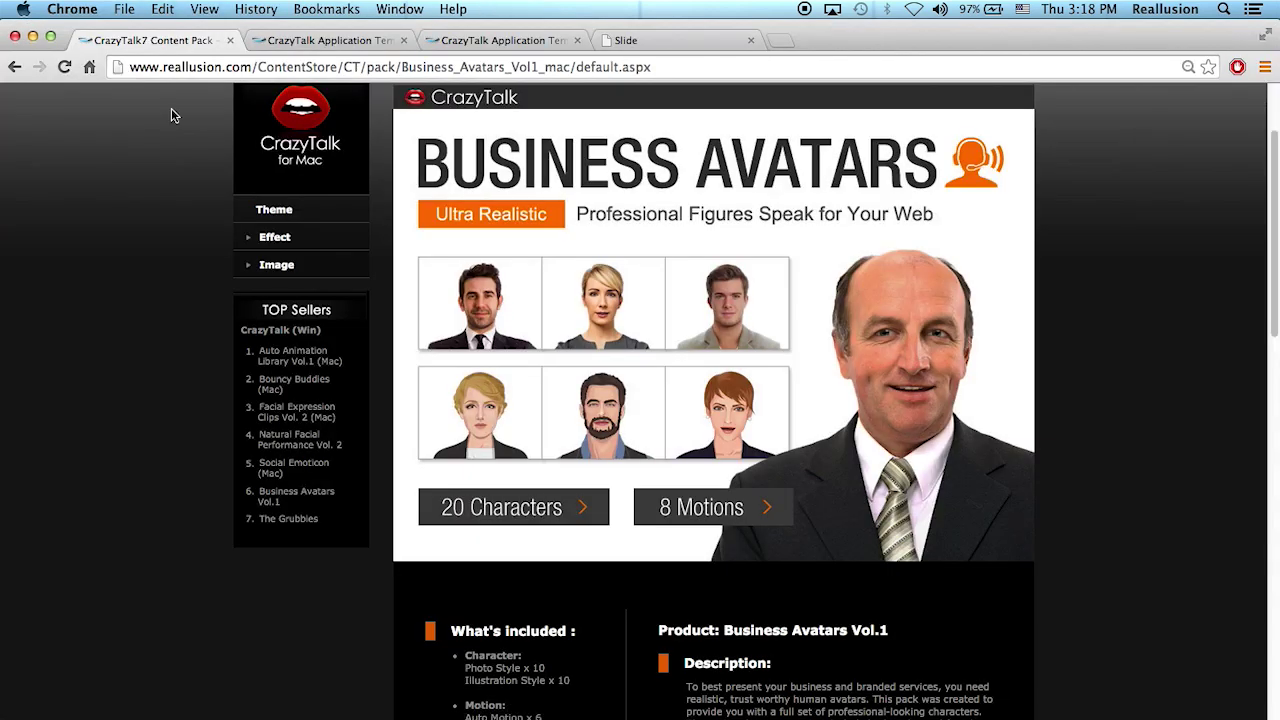
{"action": "left_click", "coordinate": [16, 67]}
{"action": "left_click", "coordinate": [16, 67]}
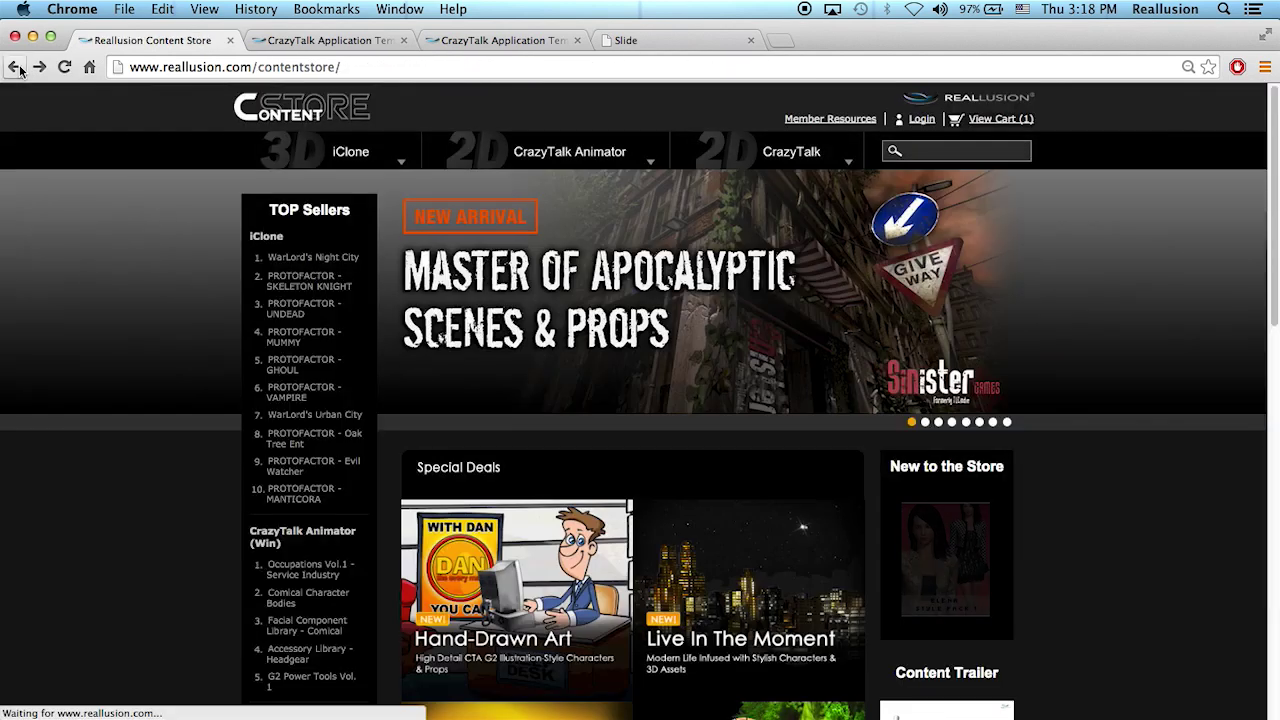
{"action": "left_click", "coordinate": [16, 67]}
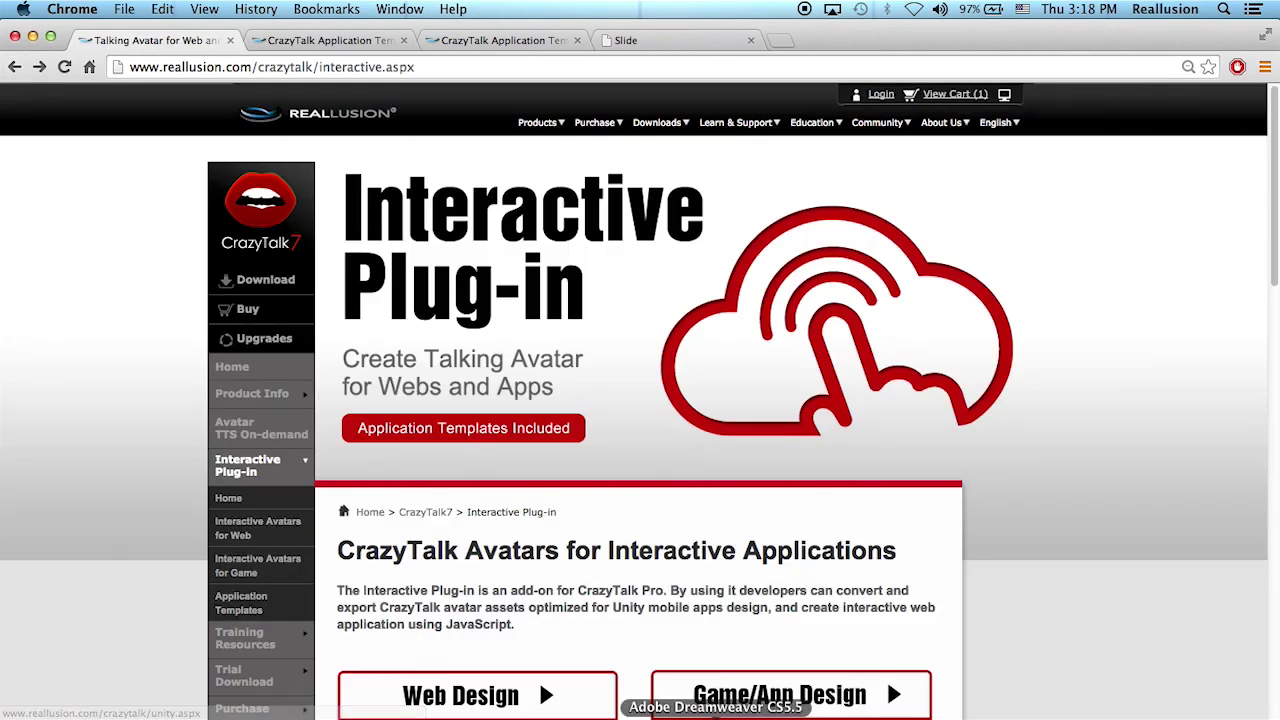
{"action": "left_click", "coordinate": [594, 714]}
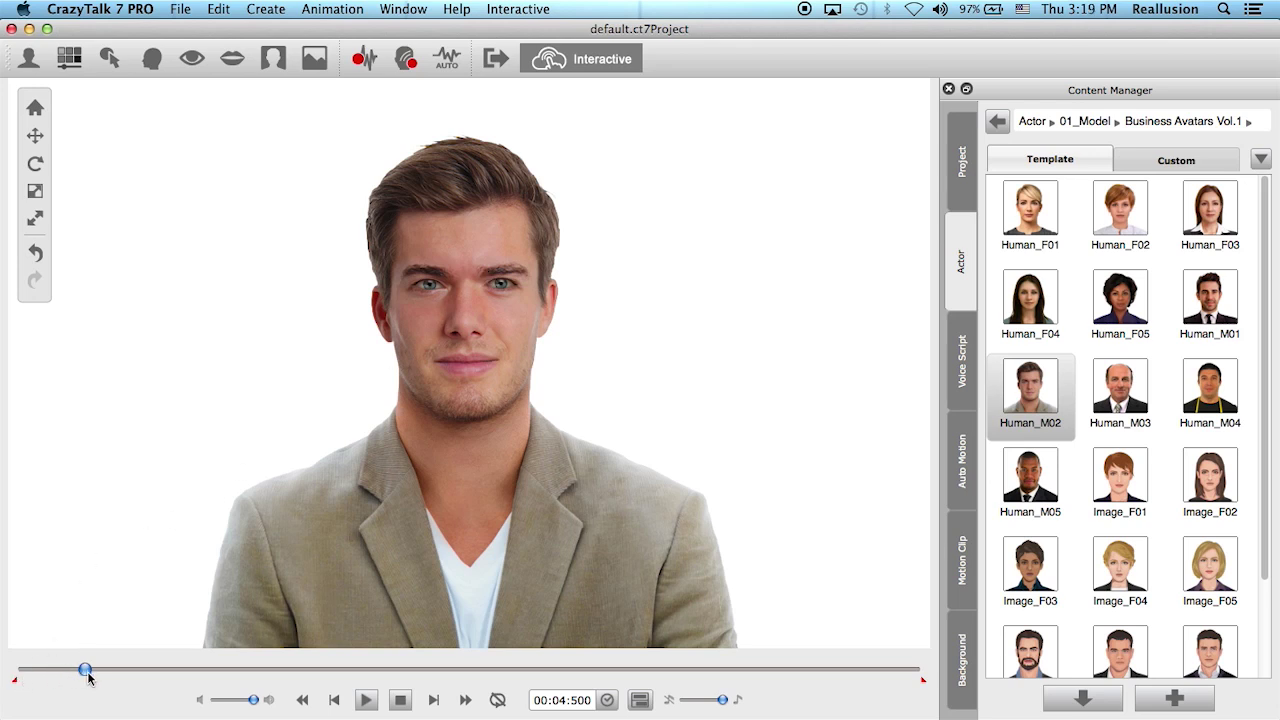
- Move the project's end marker to the playhead at 4.5 seconds and open the Export Interactive Assets settings
{"action": "left_click_drag", "start_coordinate": [924, 686], "coordinate": [83, 692]}
{"action": "left_click", "coordinate": [576, 64]}
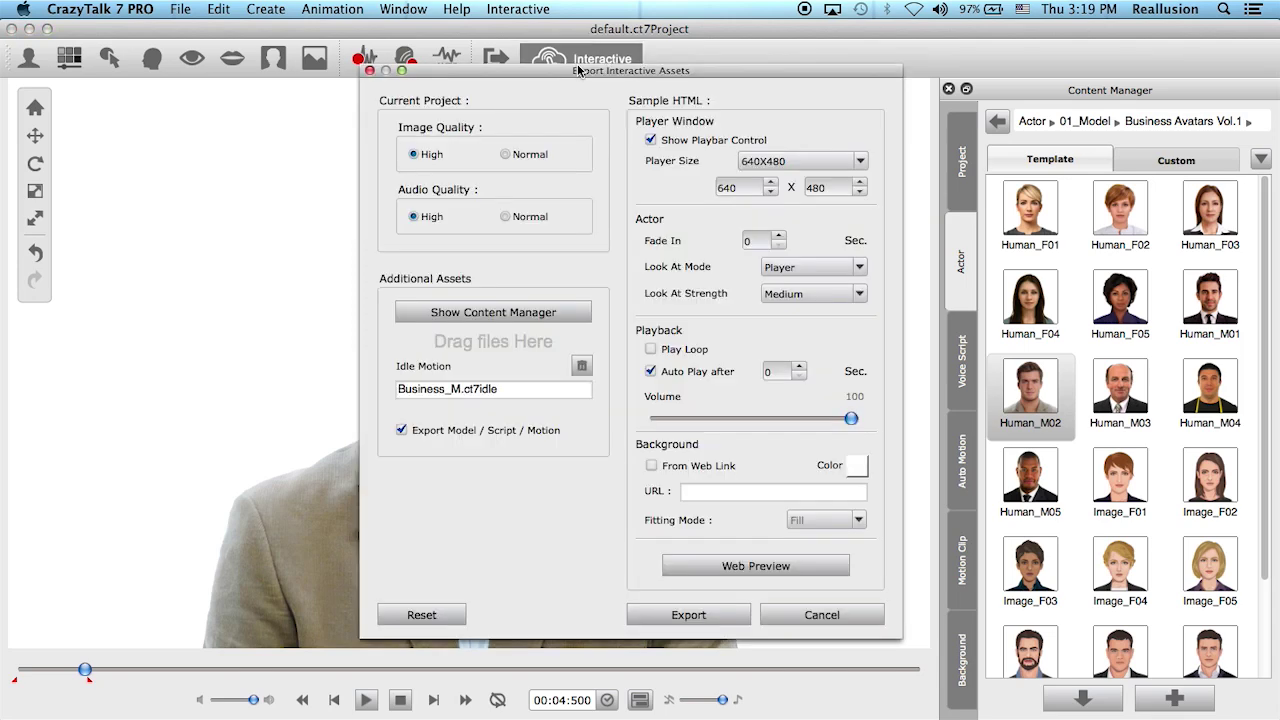
{"action": "left_click_drag", "start_coordinate": [589, 76], "coordinate": [877, 53]}
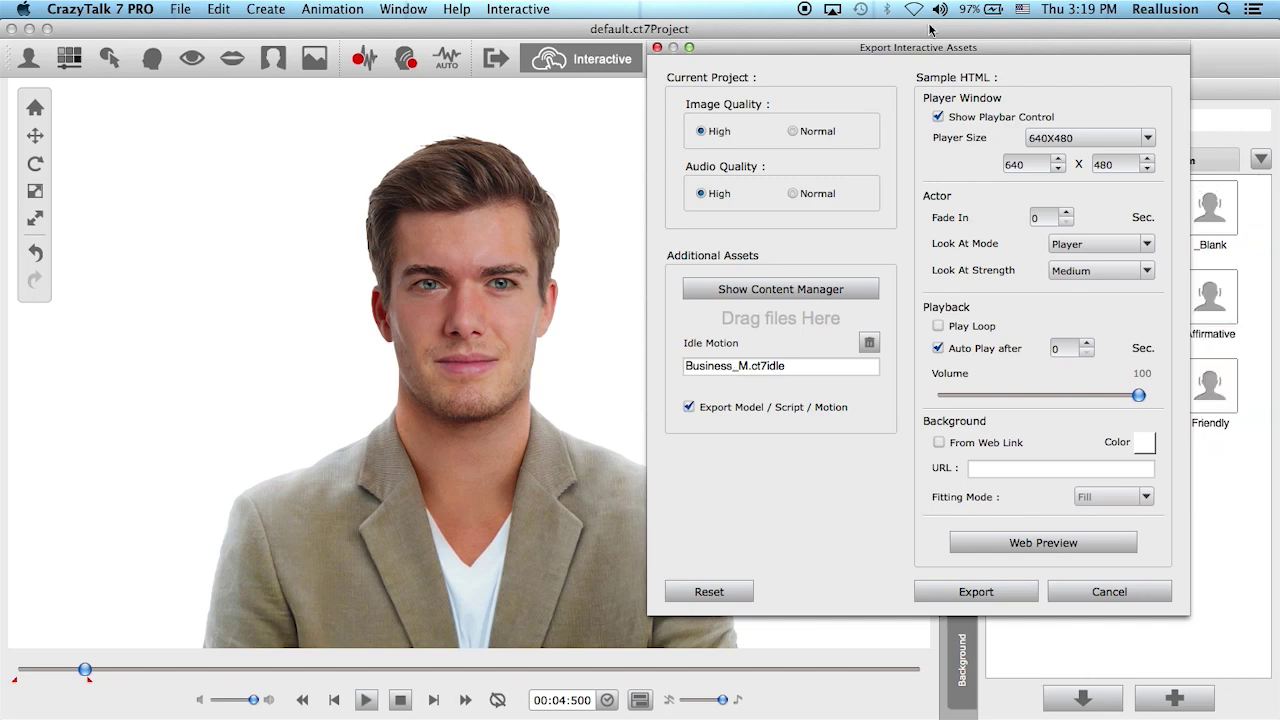
{"action": "left_click_drag", "start_coordinate": [857, 48], "coordinate": [487, 50]}
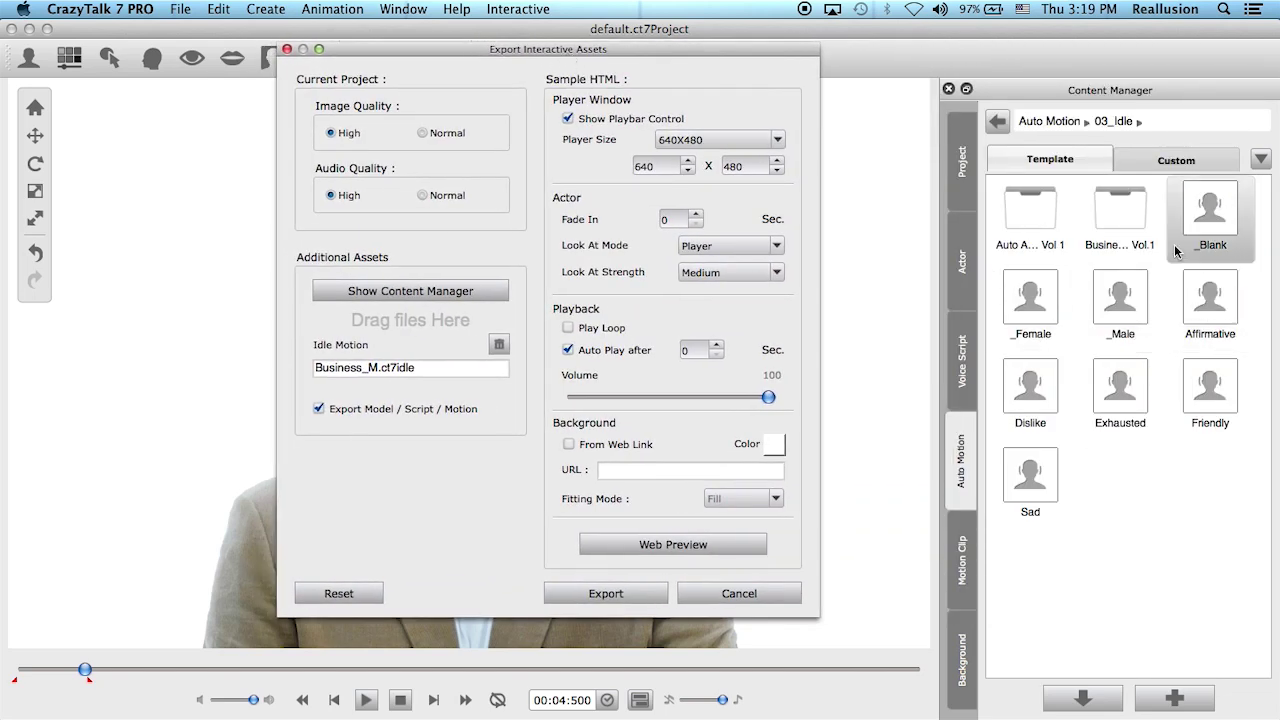
{"action": "left_click_drag", "start_coordinate": [748, 48], "coordinate": [1193, 51]}
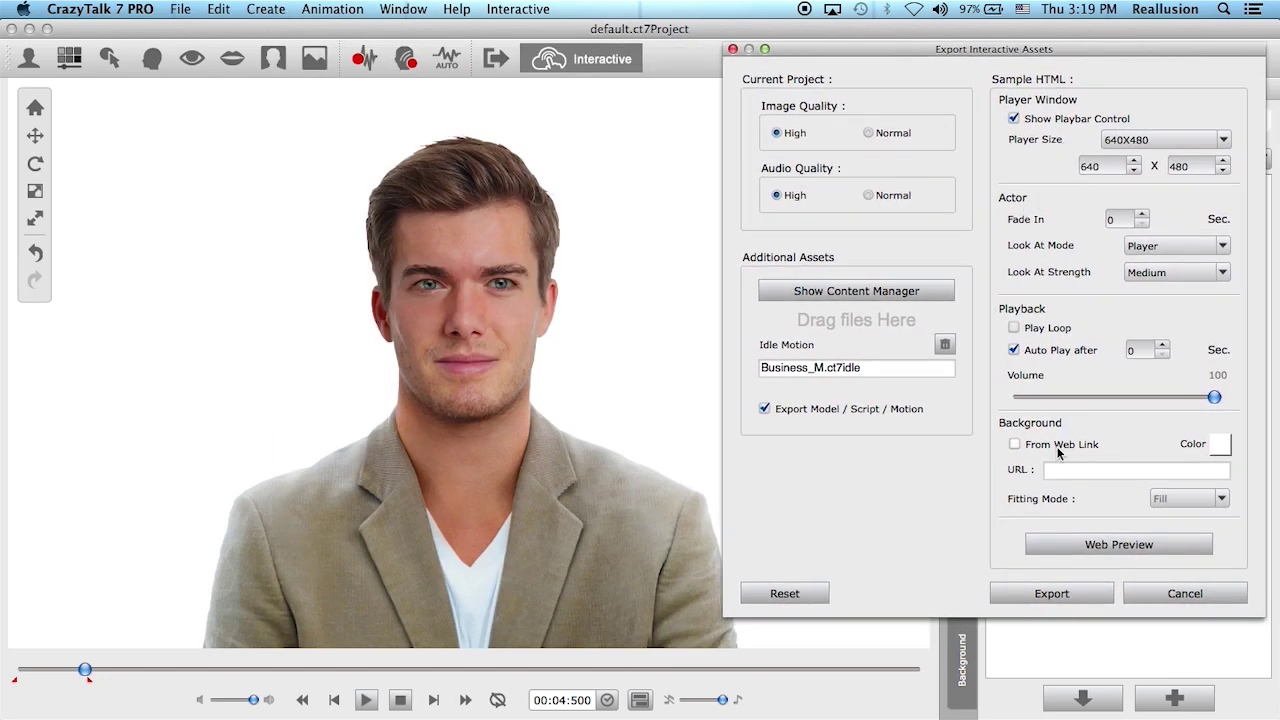
- Export the interactive assets to the Slide folder on the Desktop, replacing the existing files
{"action": "left_click", "coordinate": [1067, 595]}
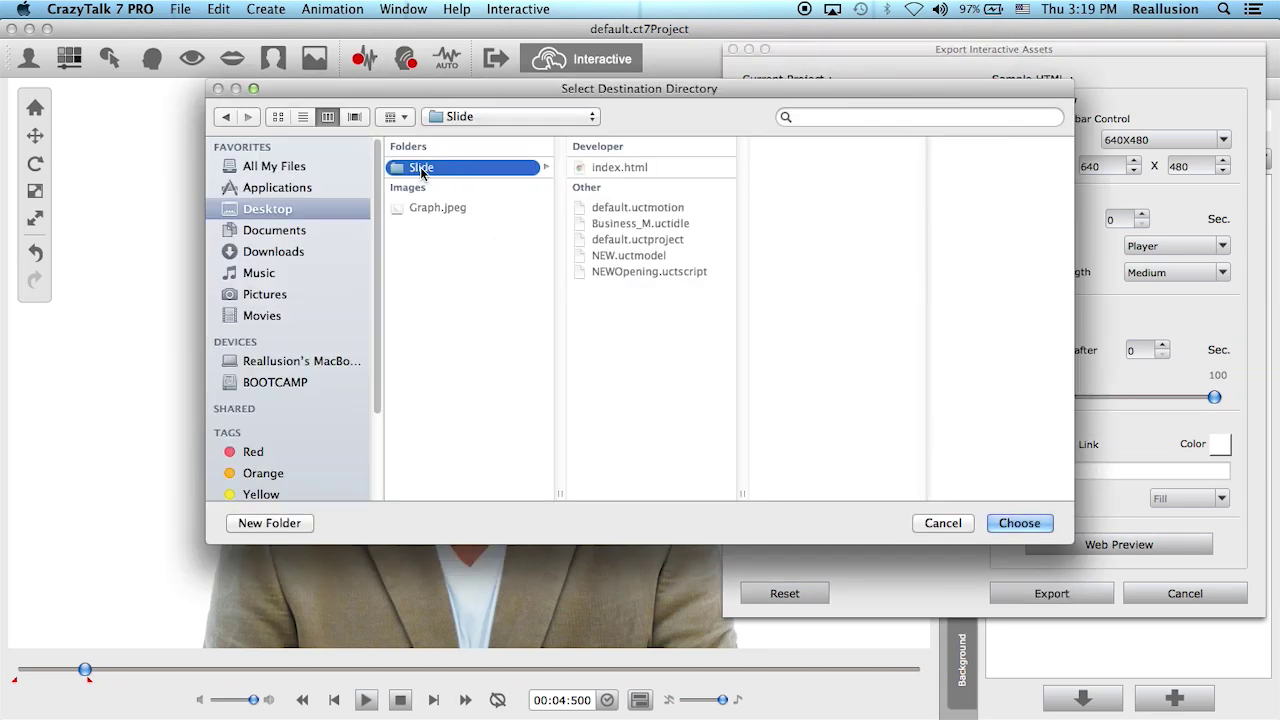
{"action": "left_click", "coordinate": [1030, 523]}
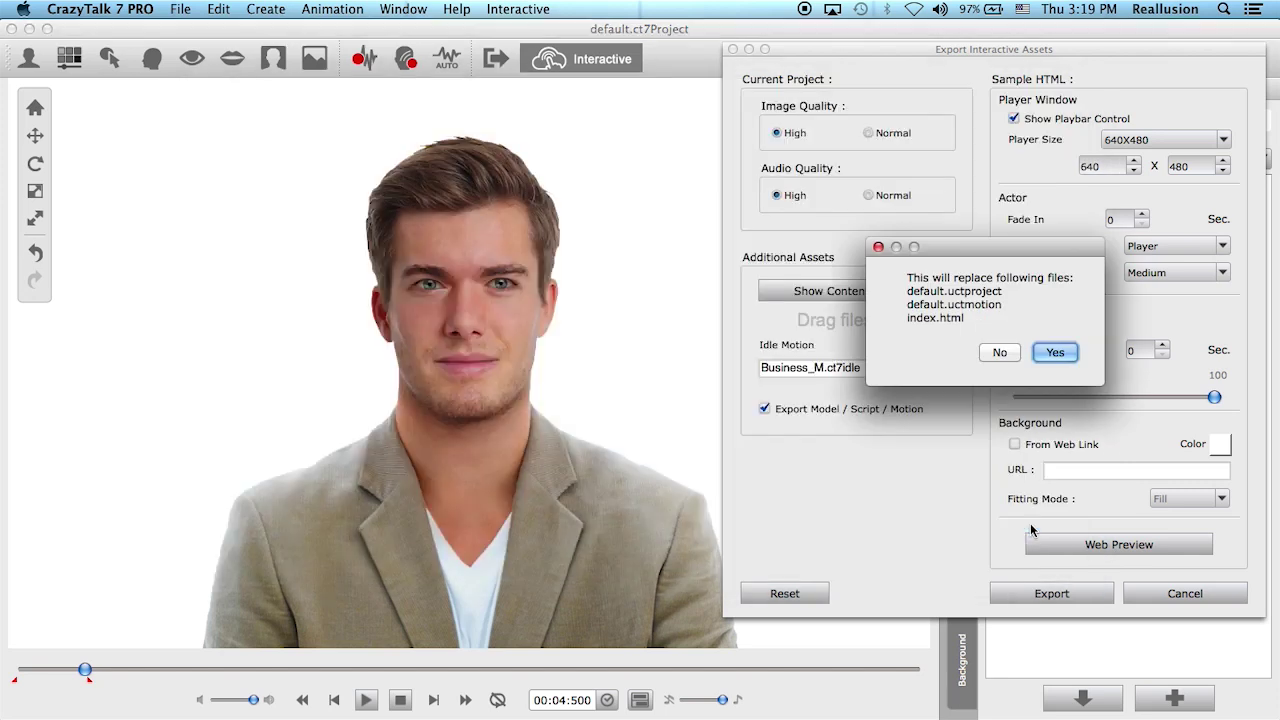
{"action": "left_click", "coordinate": [1057, 352]}
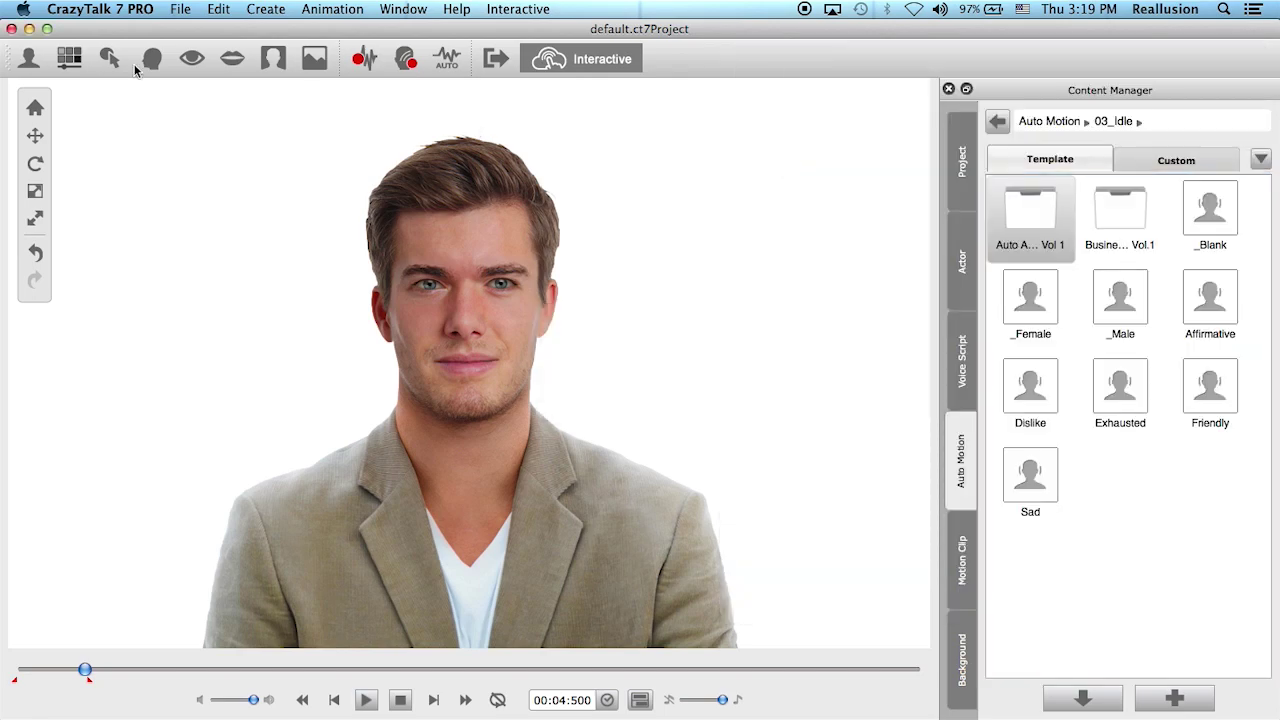
- Clear the open windows off the screen and open the Slide folder on the Desktop
{"action": "left_click", "coordinate": [29, 28]}
{"action": "left_click", "coordinate": [31, 35]}
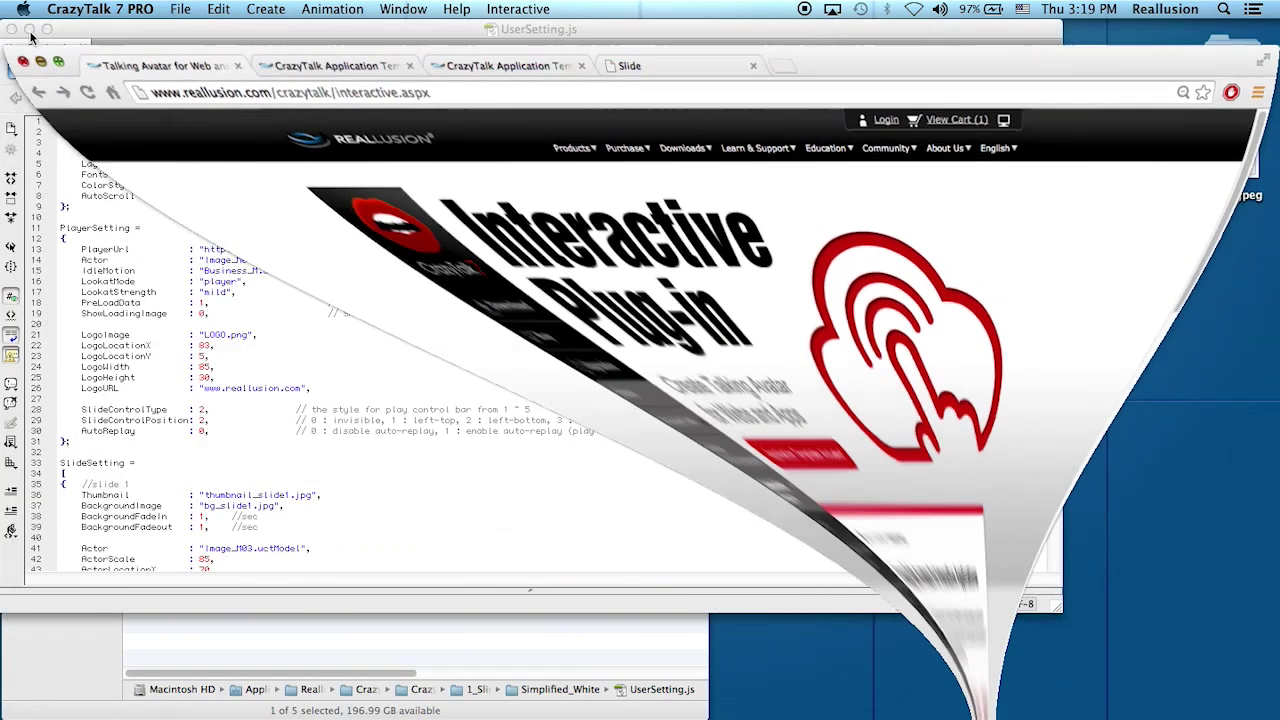
{"action": "left_click", "coordinate": [32, 42]}
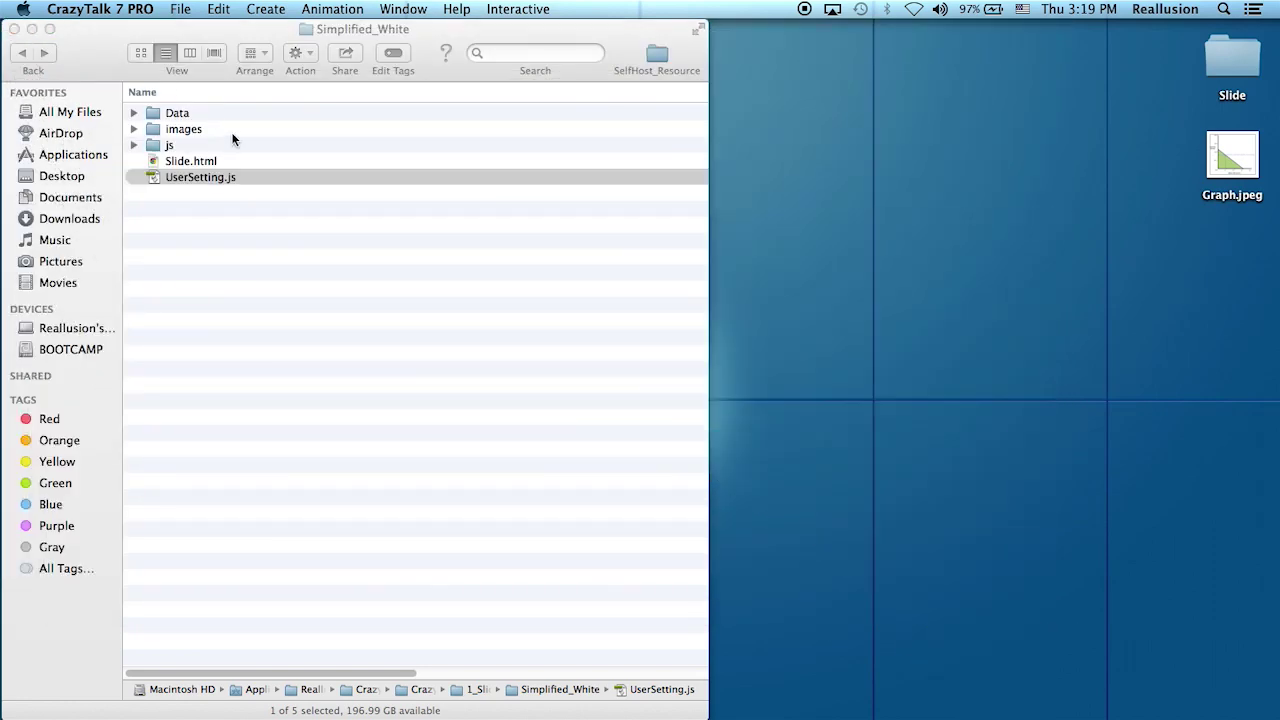
{"action": "left_click", "coordinate": [32, 28]}
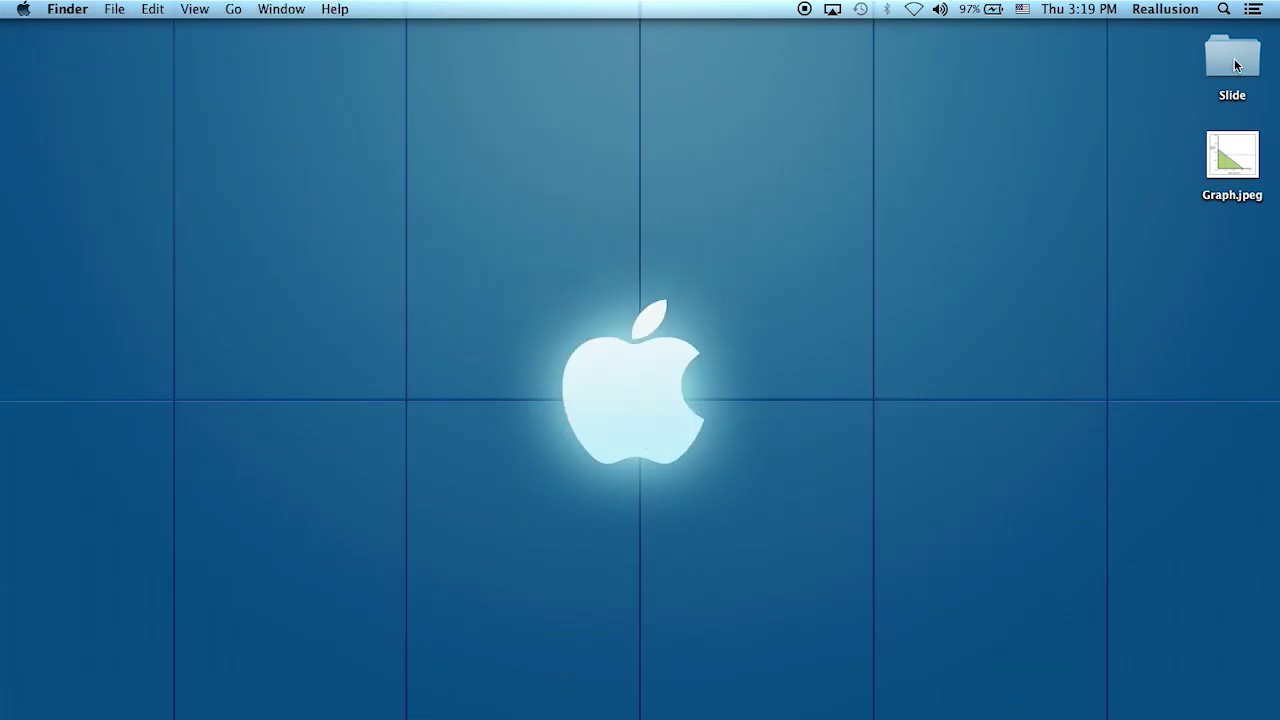
{"action": "double_click", "coordinate": [1236, 66]}
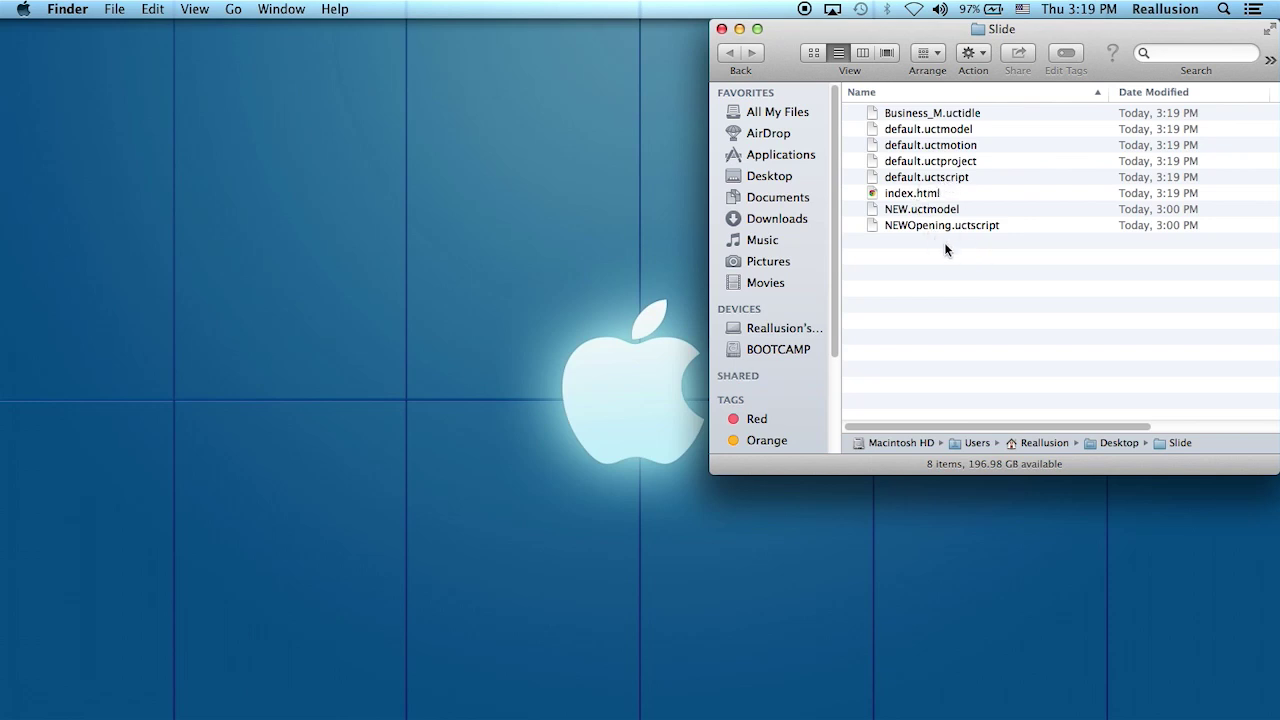
- Move the old NEW.uctmodel and NEWOpening.uctscript files from the Slide folder to the Trash
{"action": "left_click_drag", "start_coordinate": [945, 237], "coordinate": [921, 216]}
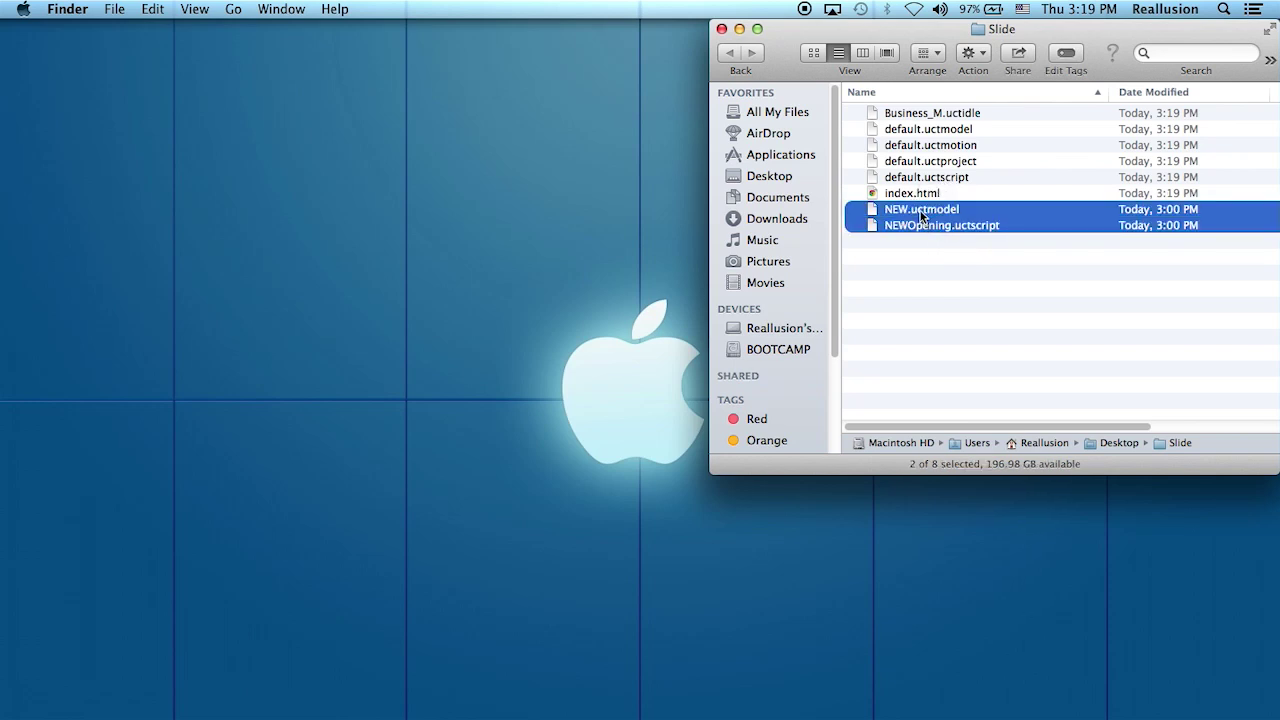
{"action": "right_click", "coordinate": [921, 214]}
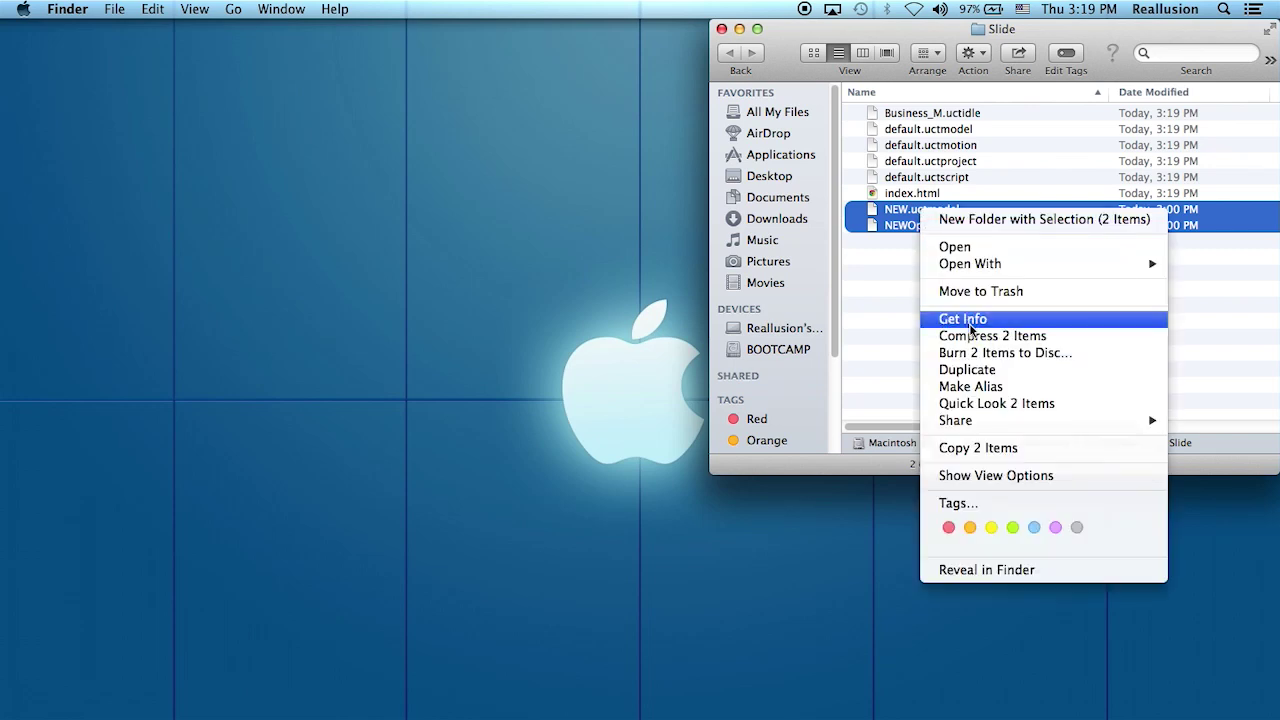
{"action": "left_click", "coordinate": [991, 291]}
- Rename the exported default.uctmodel file in the Slide folder as MALE.uctmodel
{"action": "left_click", "coordinate": [942, 132]}
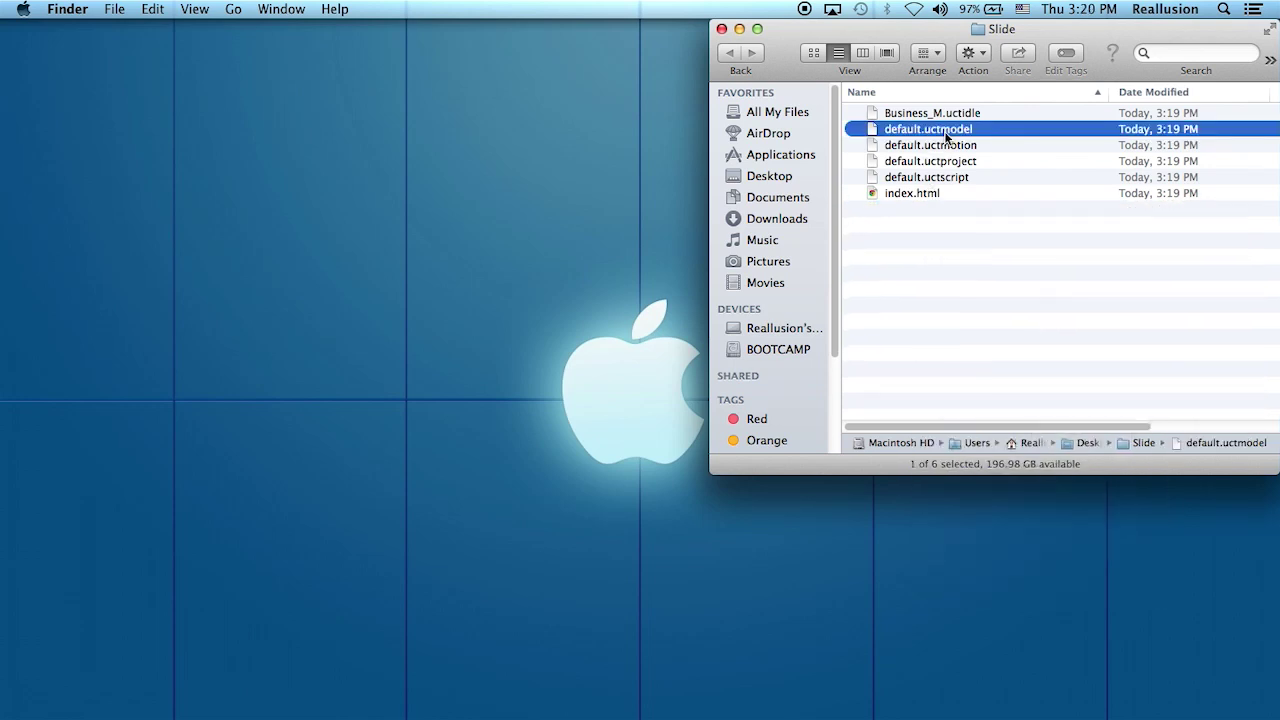
{"action": "left_click", "coordinate": [955, 133]}
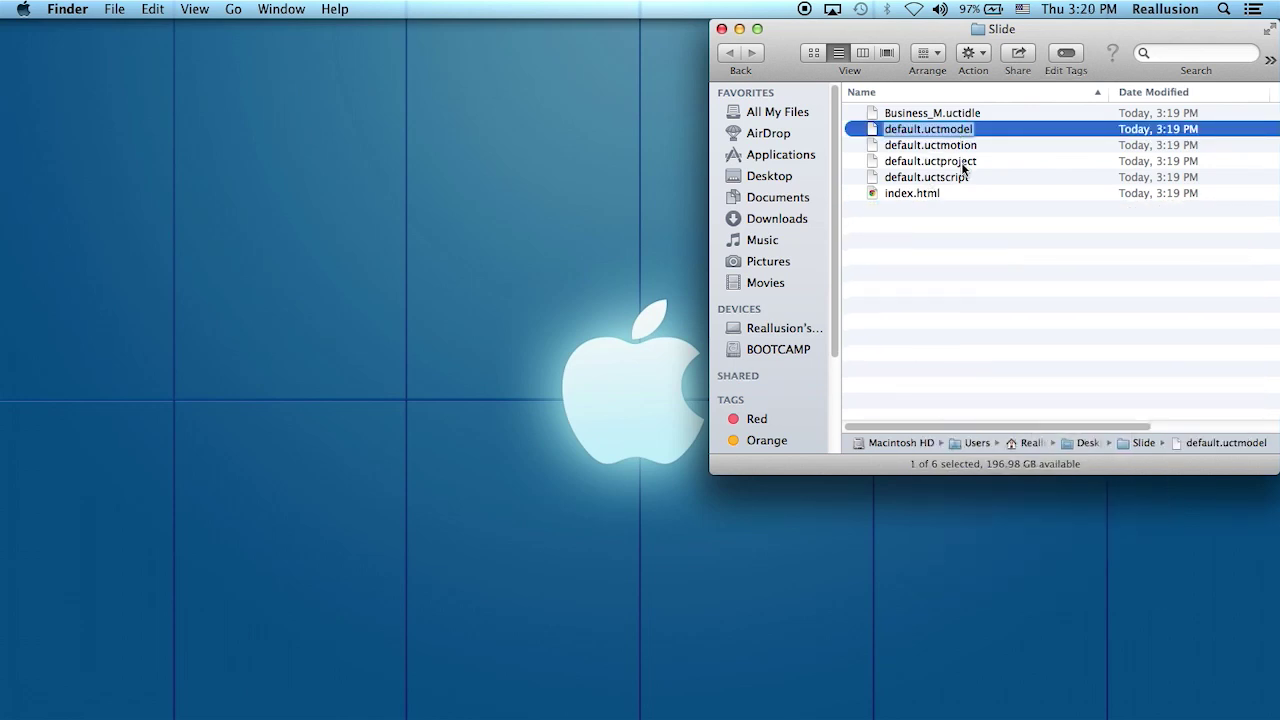
{"action": "left_click", "coordinate": [953, 177]}
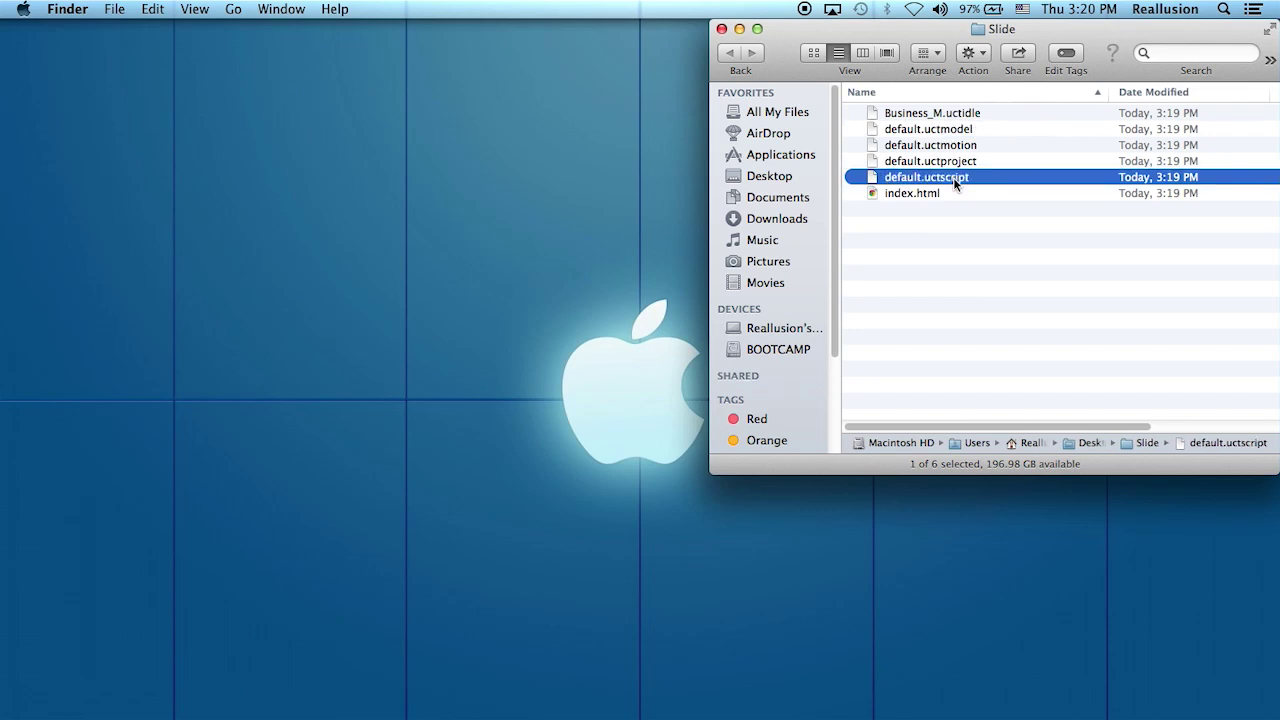
{"action": "left_click", "coordinate": [943, 112]}
{"action": "left_click", "coordinate": [922, 129]}
{"action": "left_click", "coordinate": [908, 128]}
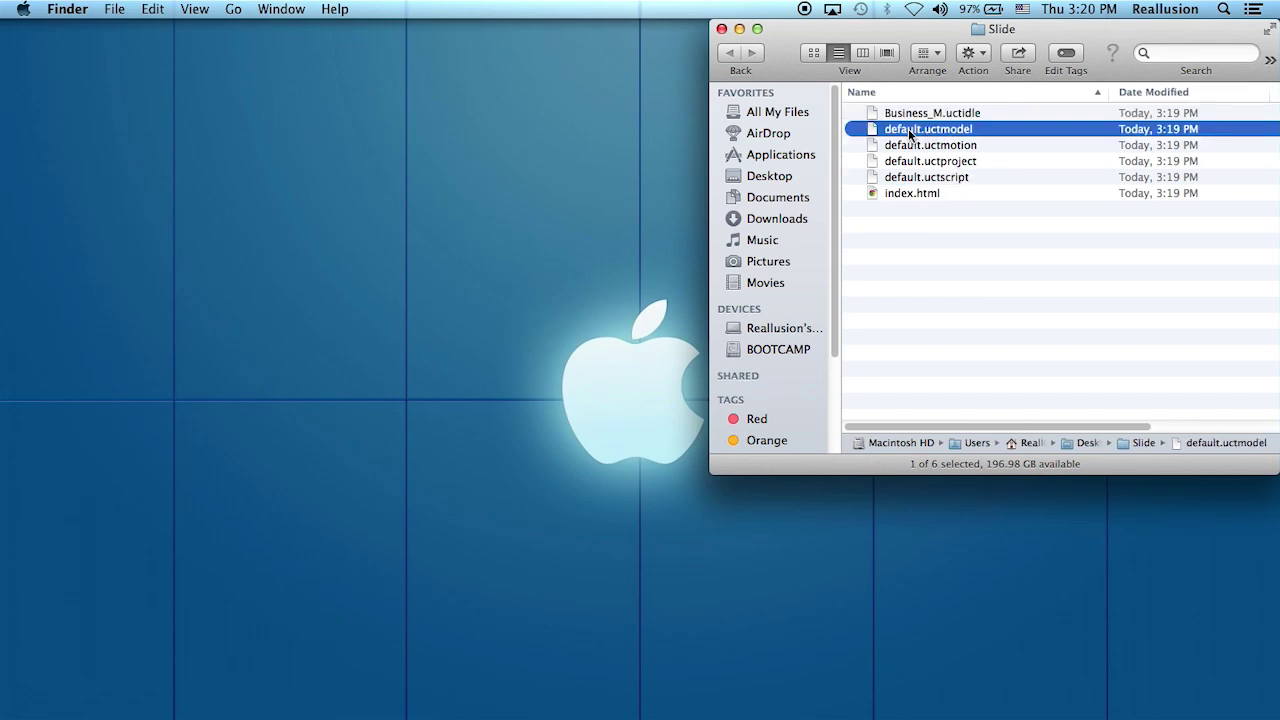
{"action": "left_click_drag", "start_coordinate": [919, 131], "coordinate": [884, 131]}
{"action": "type", "text": "MALE"}
- Rename the exported default.uctscript file in the Slide folder as NEWscript.uctscript
{"action": "left_click", "coordinate": [921, 180]}
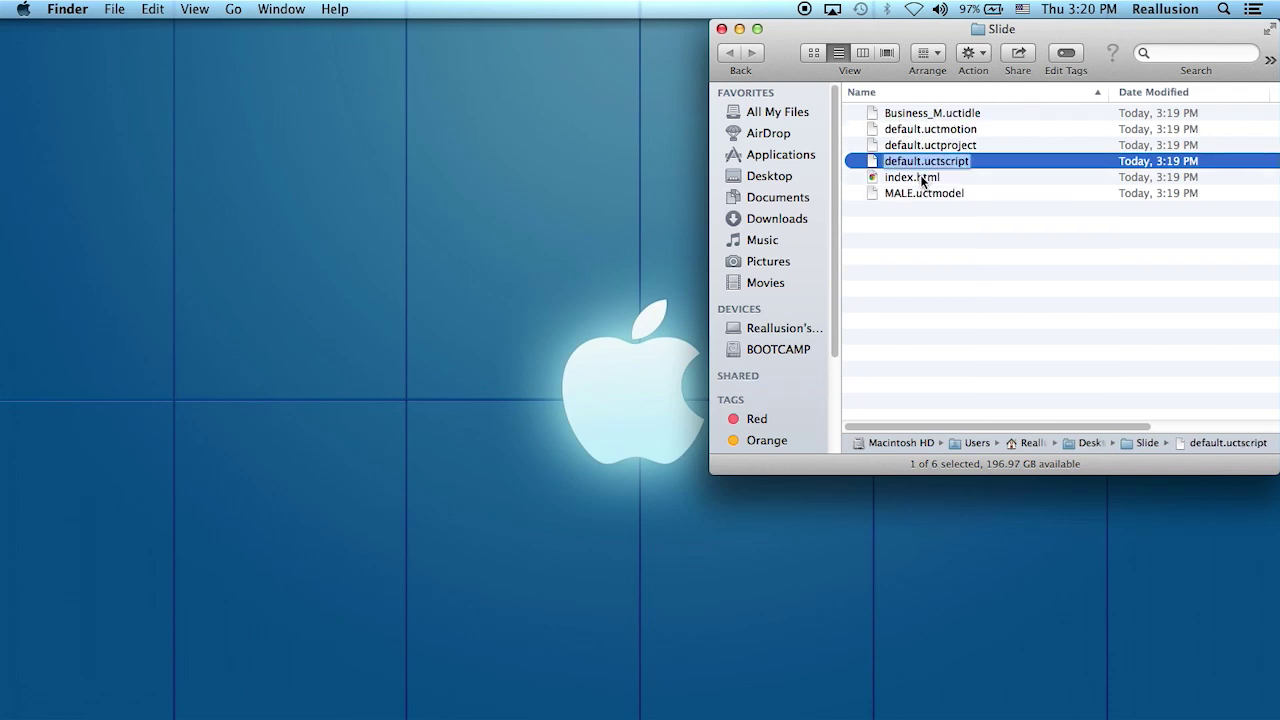
{"action": "left_click", "coordinate": [925, 162]}
{"action": "left_click_drag", "start_coordinate": [928, 161], "coordinate": [868, 161]}
{"action": "left_click", "coordinate": [917, 161]}
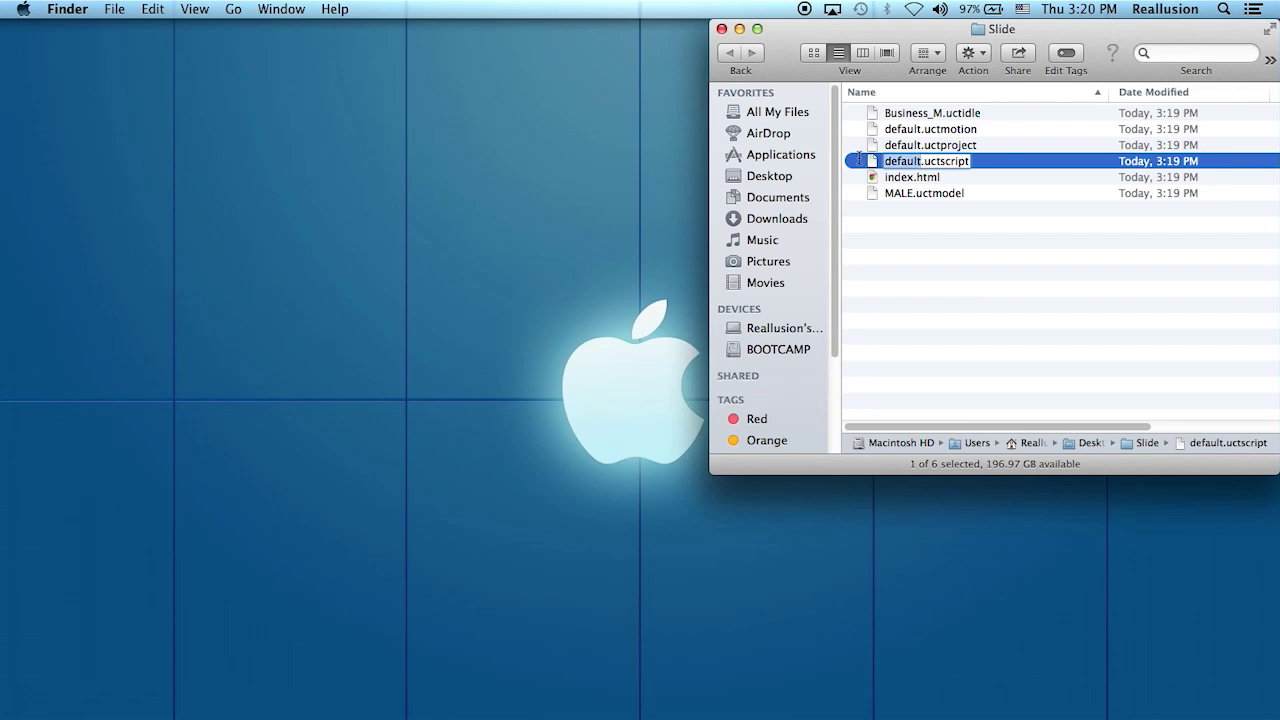
{"action": "type", "text": "NEWscript"}
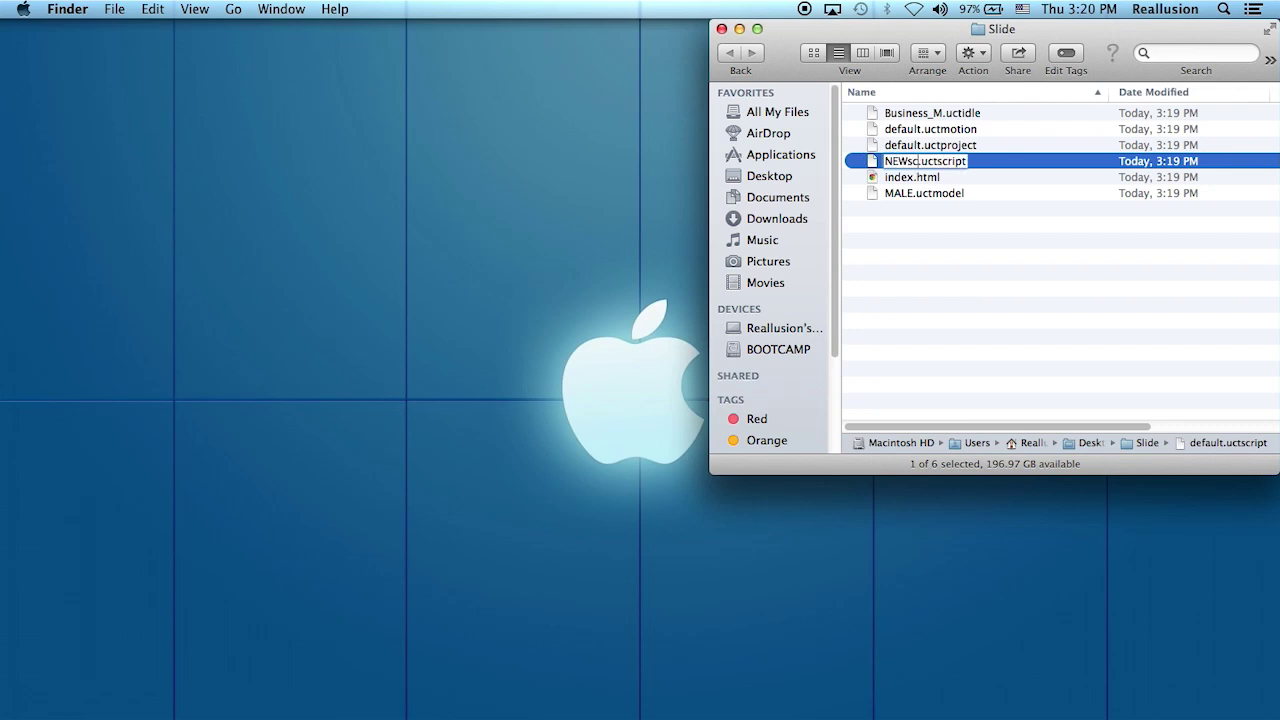
{"action": "key", "text": "Return"}
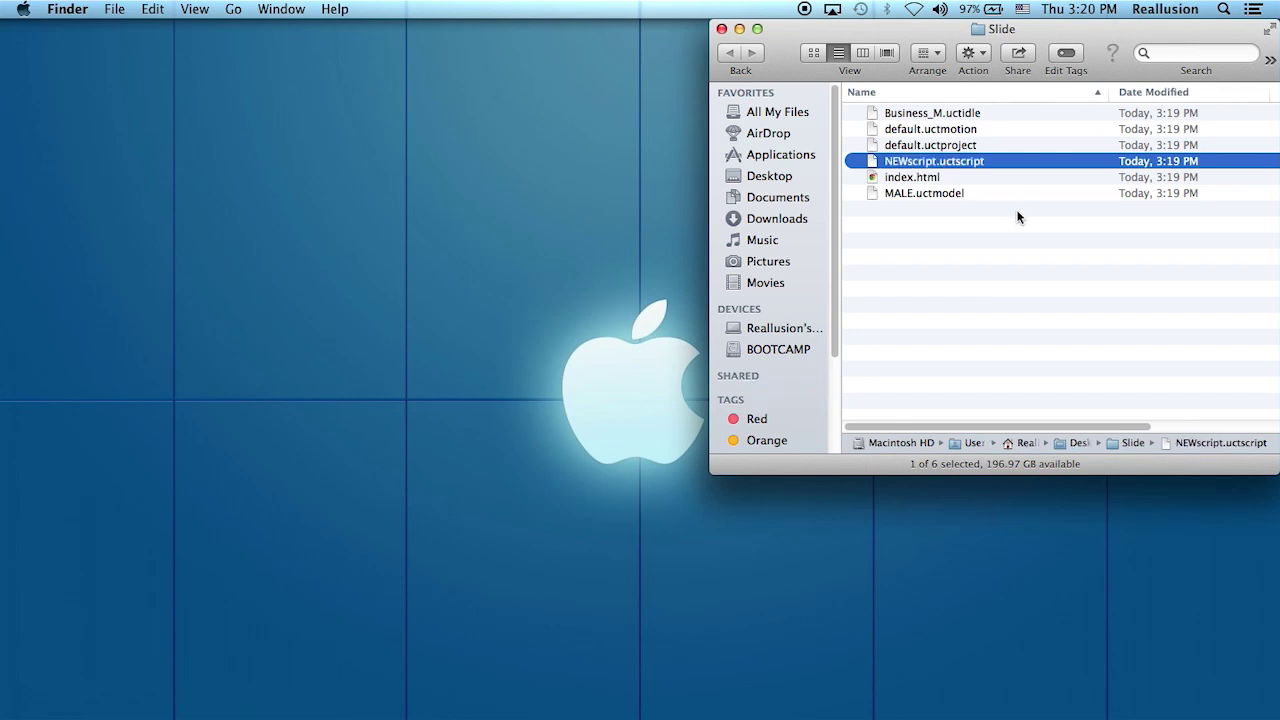
{"action": "left_click", "coordinate": [971, 226]}
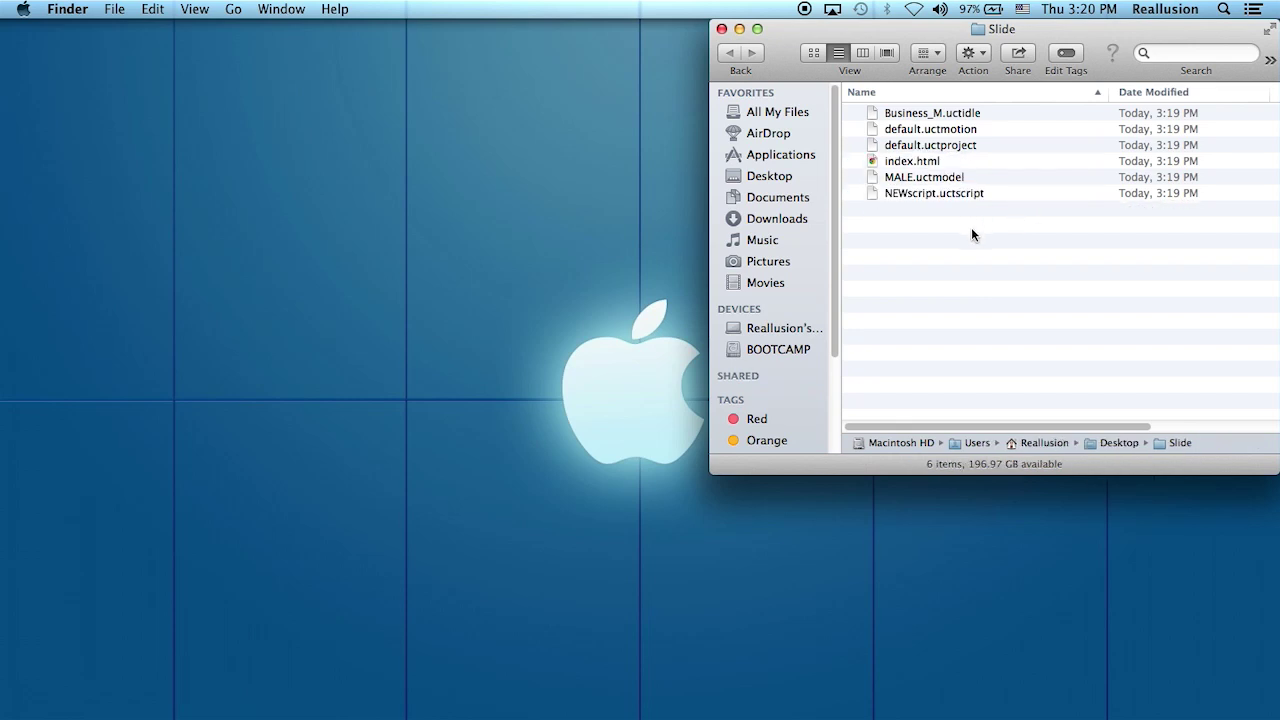
- Copy the MALE.uctmodel and NEWscript.uctscript files from the Slide folder
{"action": "left_click", "coordinate": [934, 193]}
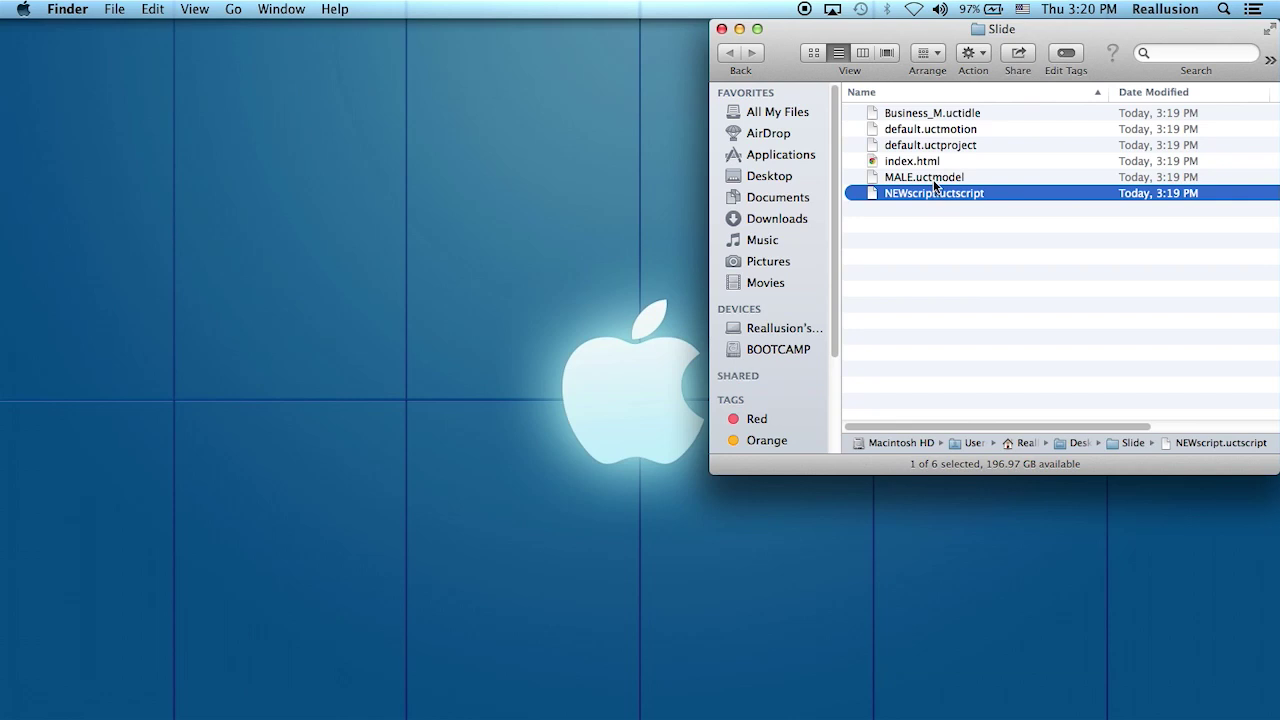
{"action": "left_click", "coordinate": [933, 179]}
{"action": "left_click", "coordinate": [944, 252]}
{"action": "left_click_drag", "start_coordinate": [948, 204], "coordinate": [929, 178]}
{"action": "right_click", "coordinate": [929, 178]}
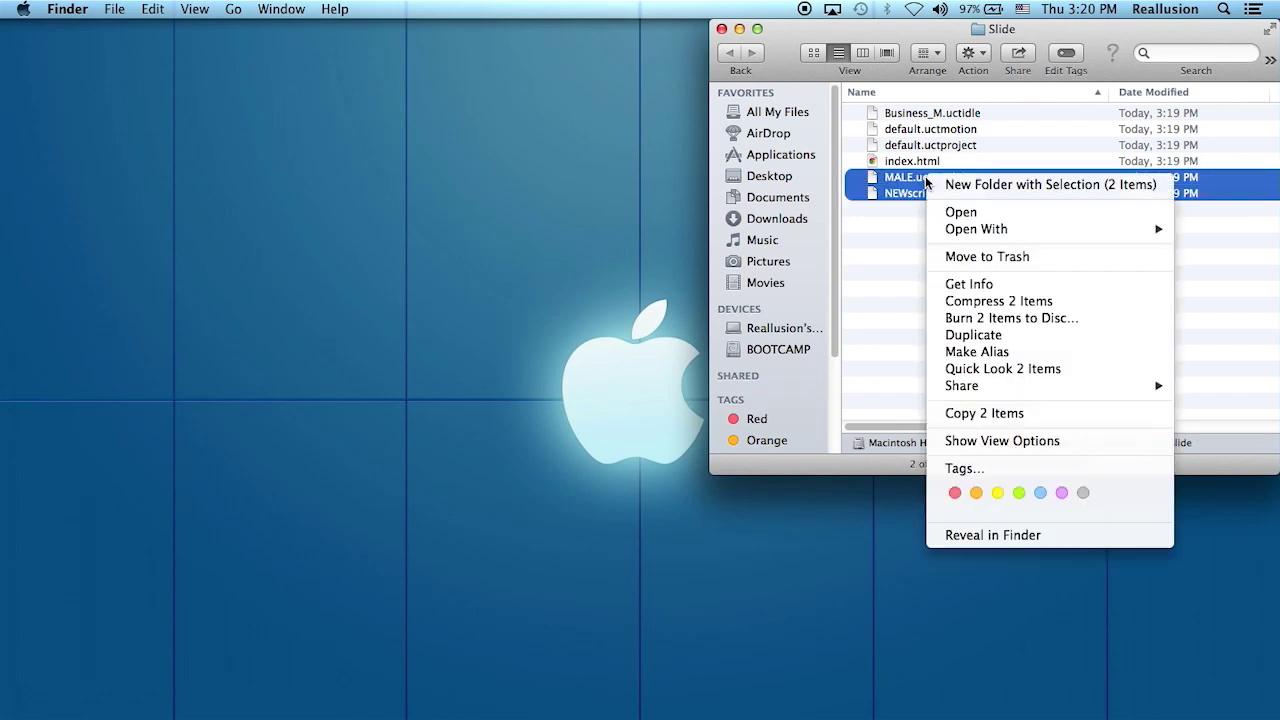
{"action": "left_click", "coordinate": [990, 413]}
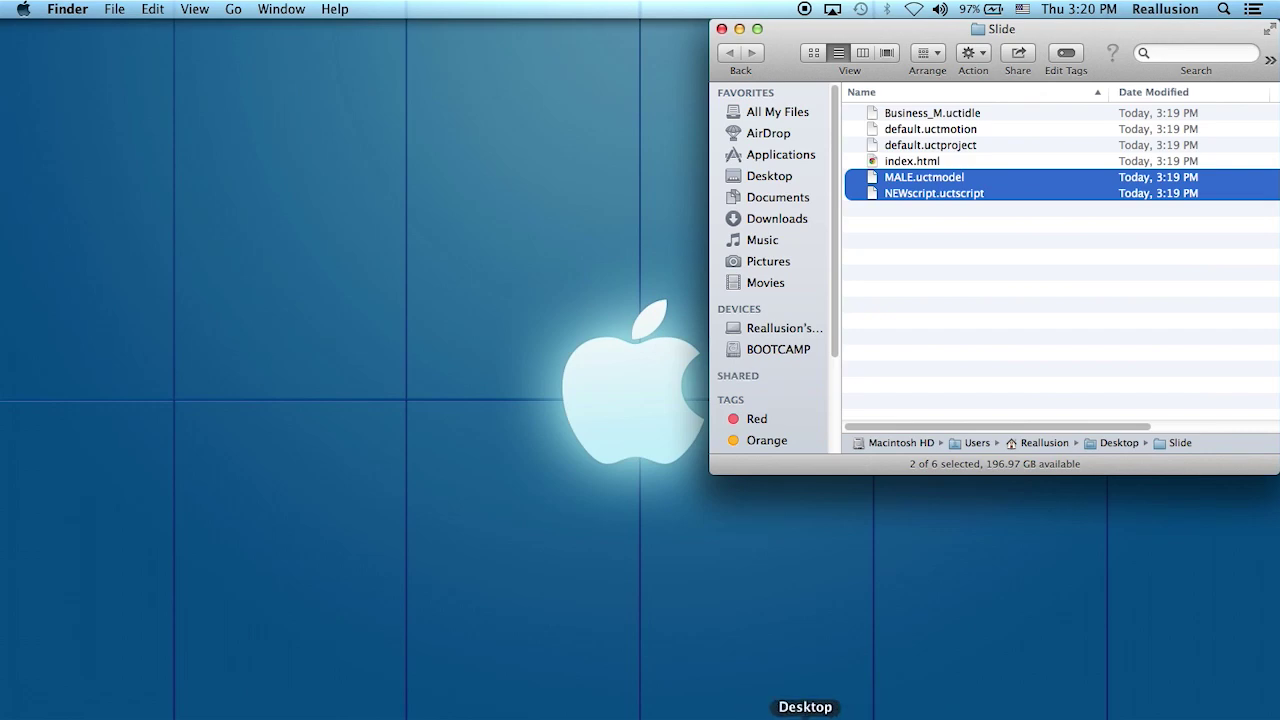
- Paste the two copied files into the Data folder of the Simplified_White template
{"action": "left_click", "coordinate": [805, 716]}
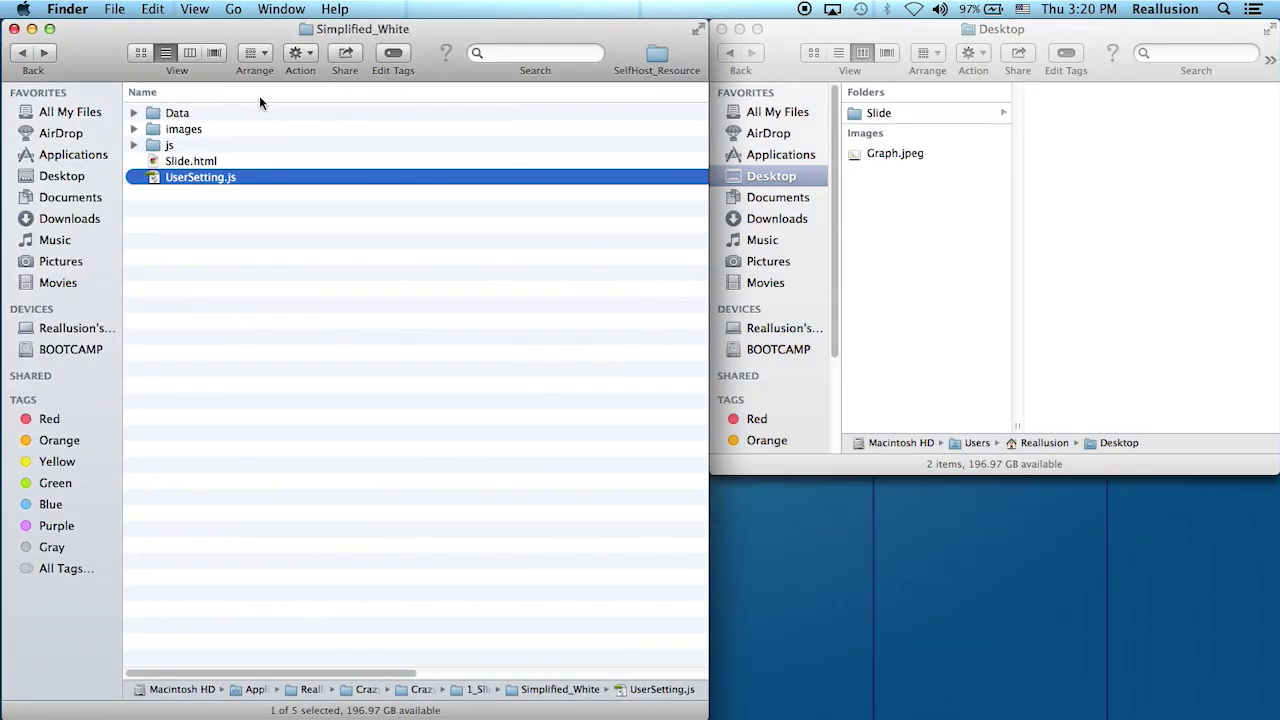
{"action": "left_click", "coordinate": [186, 114]}
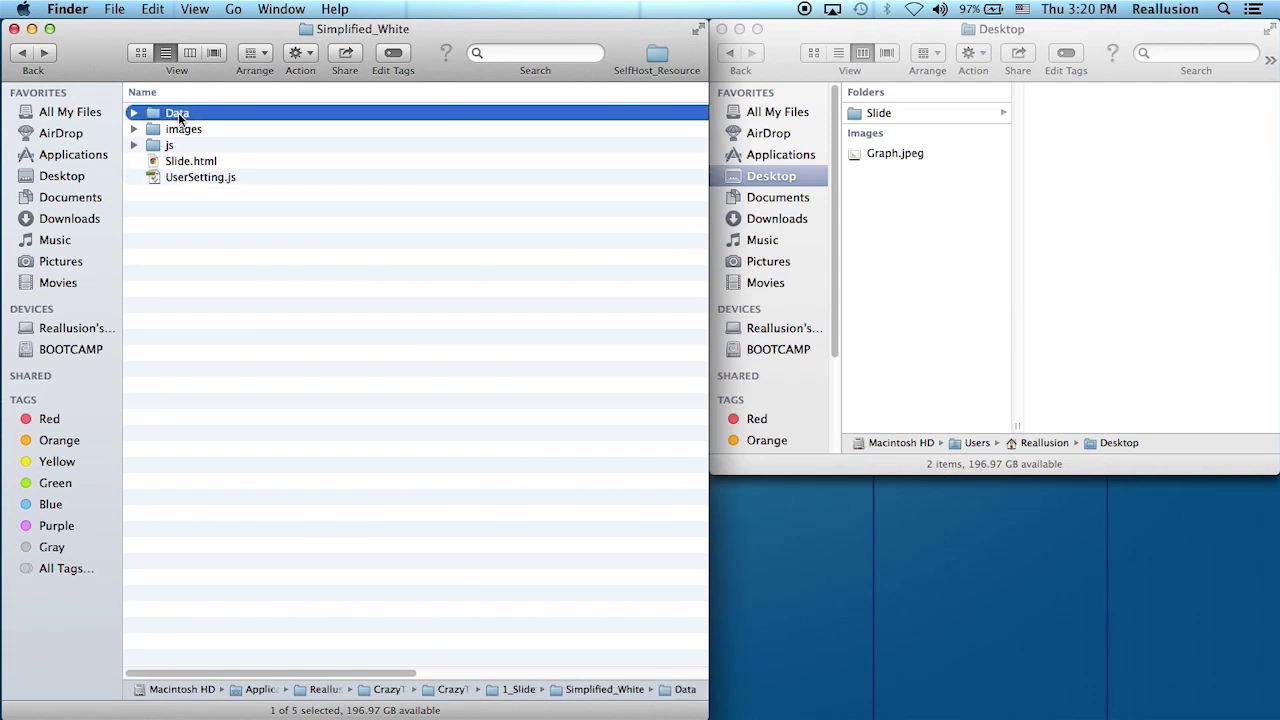
{"action": "double_click", "coordinate": [178, 112]}
{"action": "right_click", "coordinate": [213, 547]}
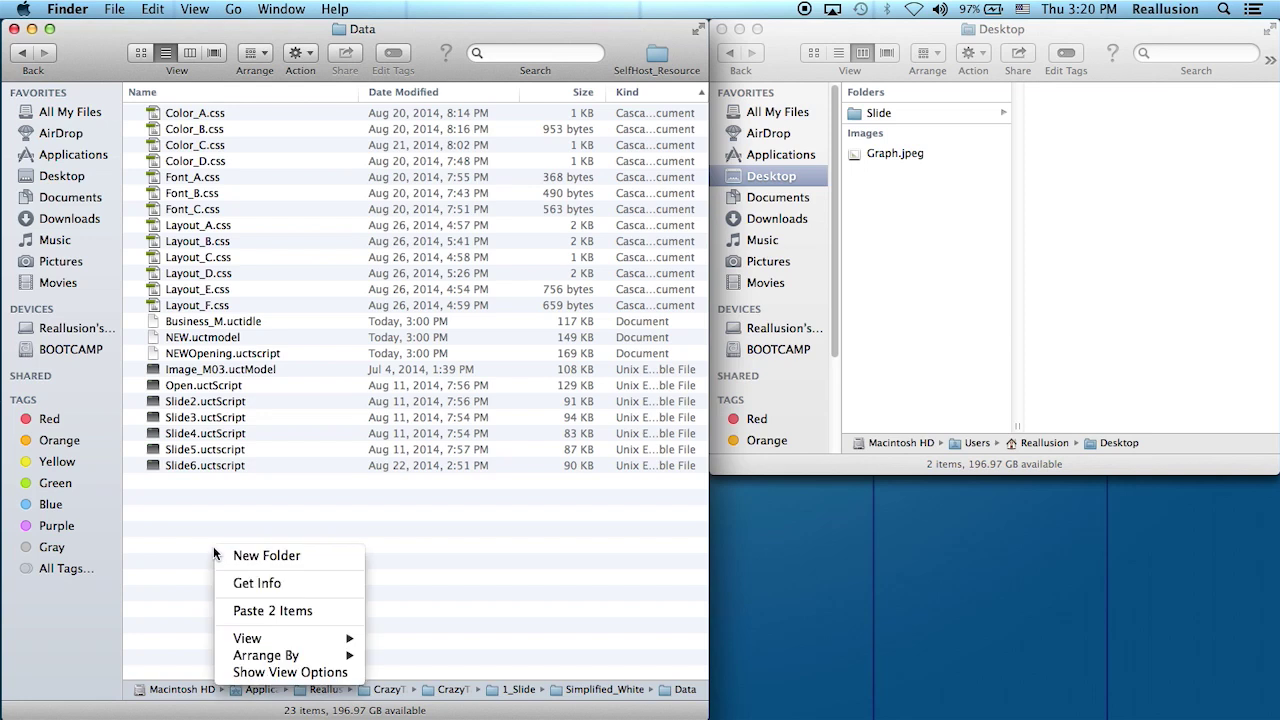
{"action": "left_click", "coordinate": [290, 612]}
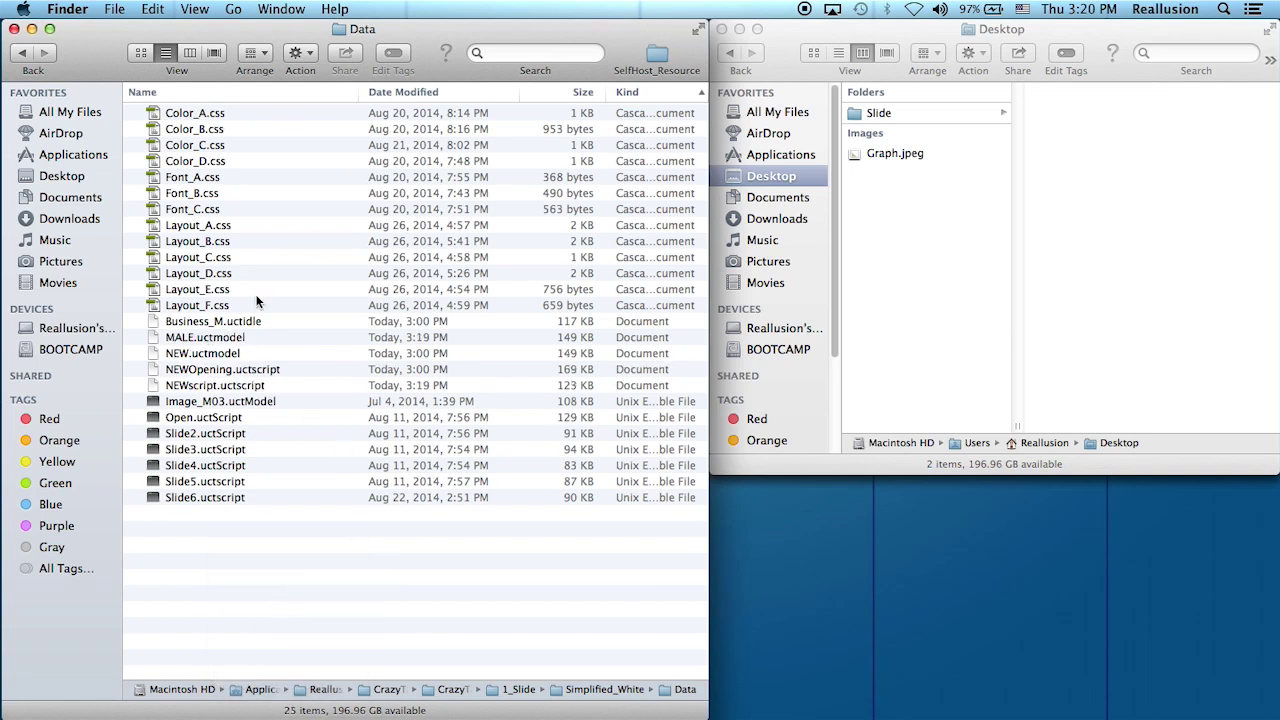
- Move the outdated NEW.uctmodel and NEWOpening.uctscript files from the Data folder to the Trash
{"action": "left_click", "coordinate": [219, 341]}
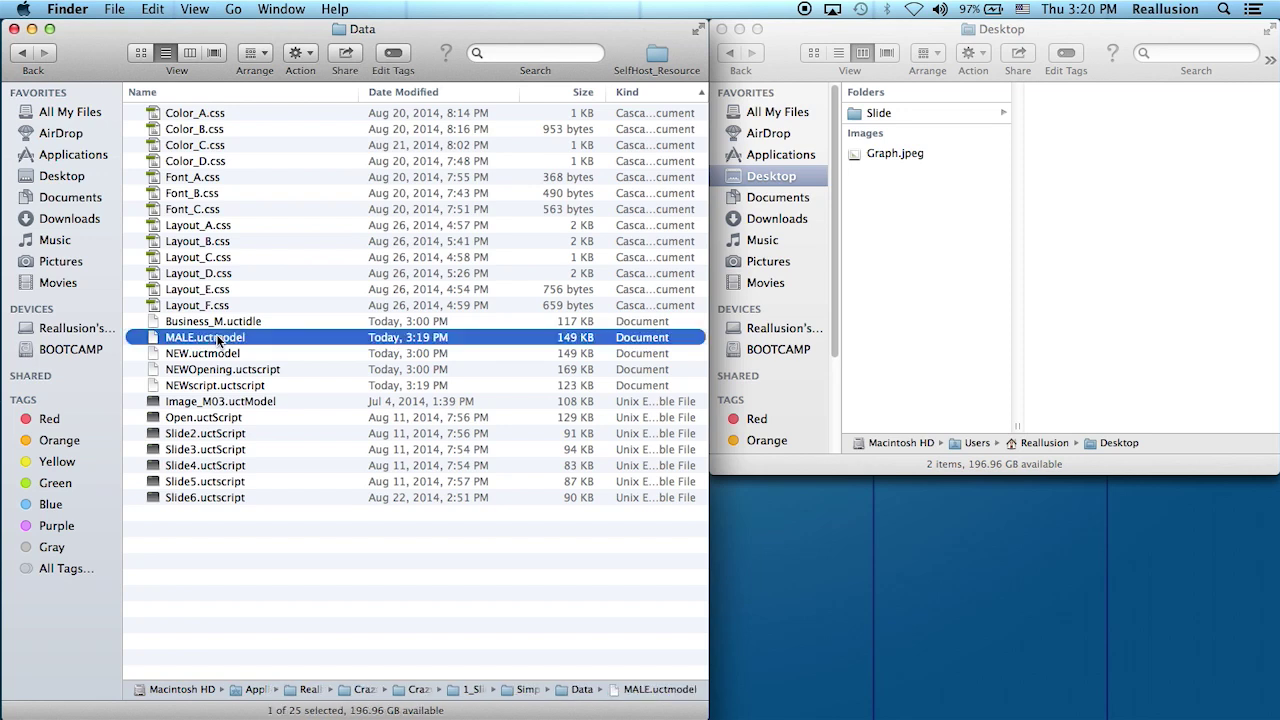
{"action": "left_click", "coordinate": [240, 387]}
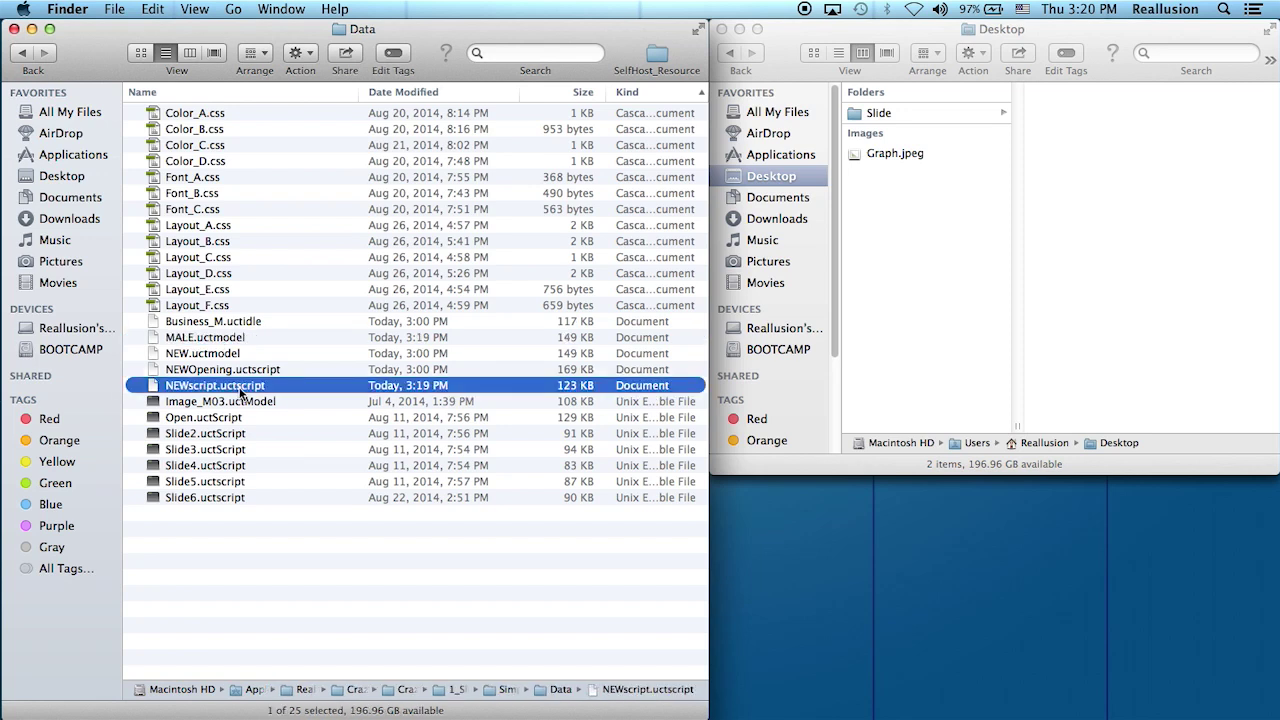
{"action": "left_click", "coordinate": [225, 370]}
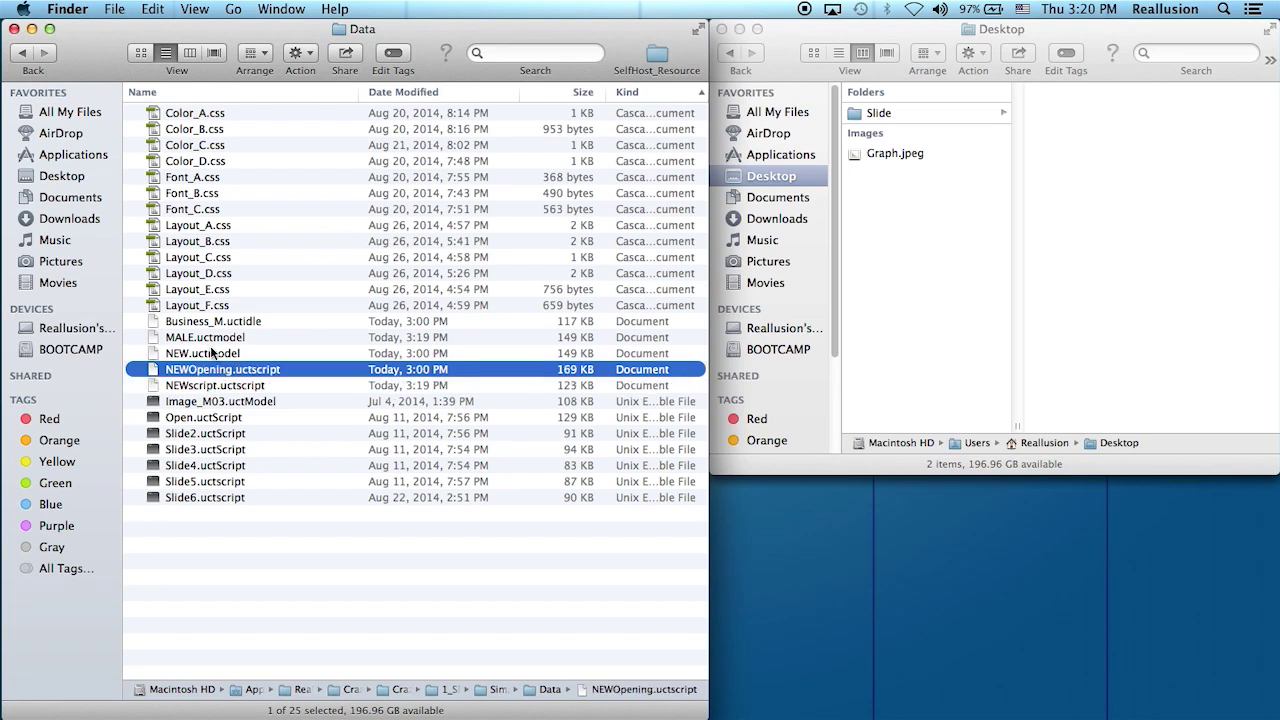
{"action": "left_click", "coordinate": [214, 353], "text": "shift"}
{"action": "right_click", "coordinate": [215, 348]}
{"action": "left_click", "coordinate": [276, 424]}
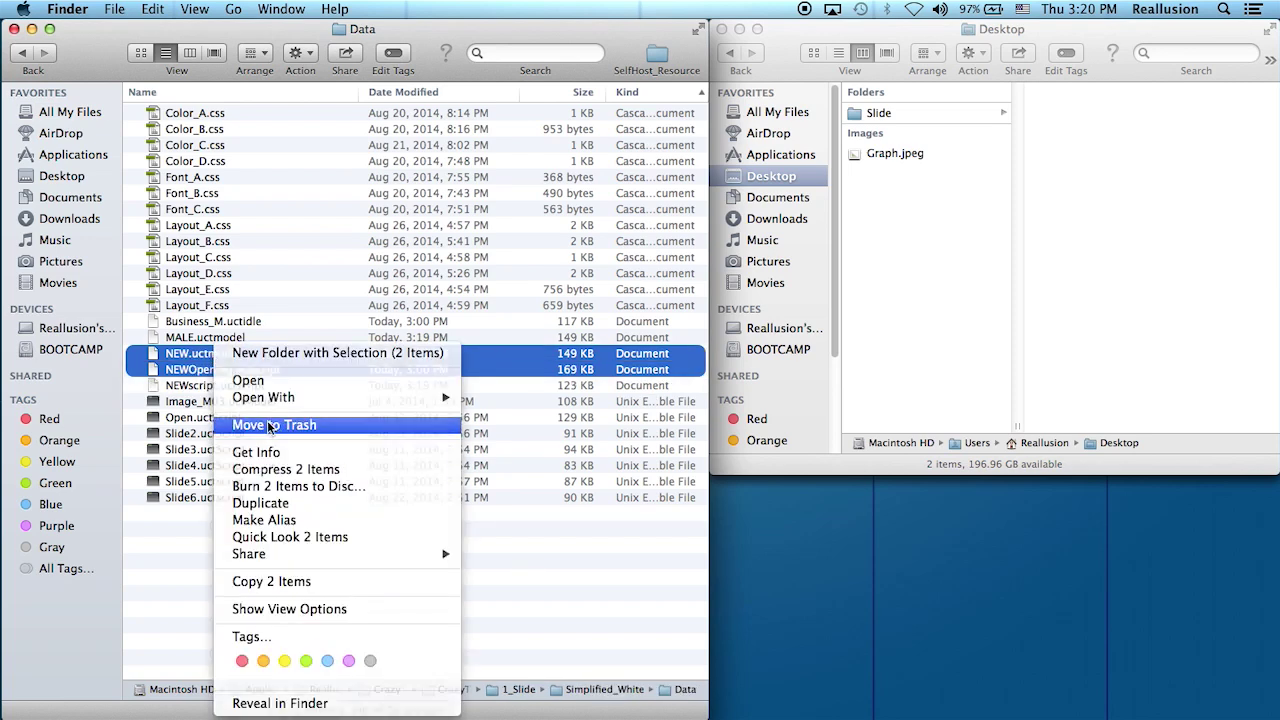
- Copy the file name text of MALE.uctmodel in the Data folder
{"action": "left_click", "coordinate": [210, 340]}
{"action": "left_click", "coordinate": [216, 355]}
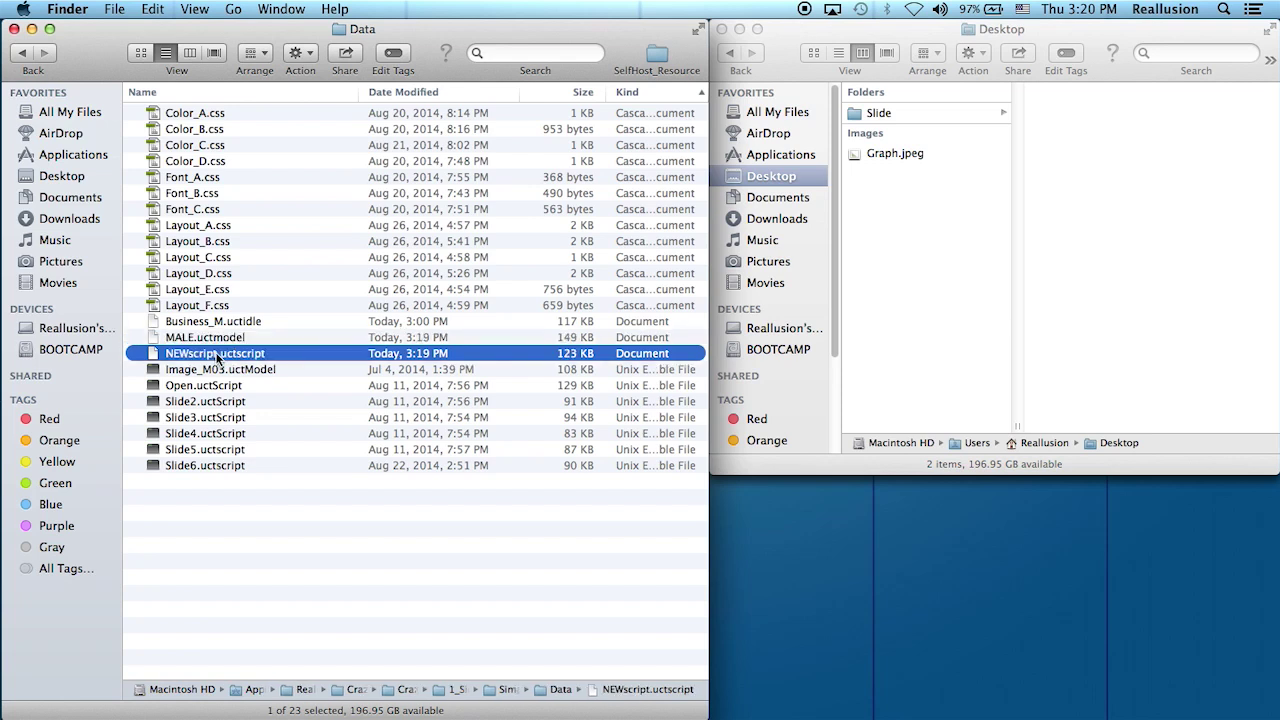
{"action": "left_click", "coordinate": [209, 340]}
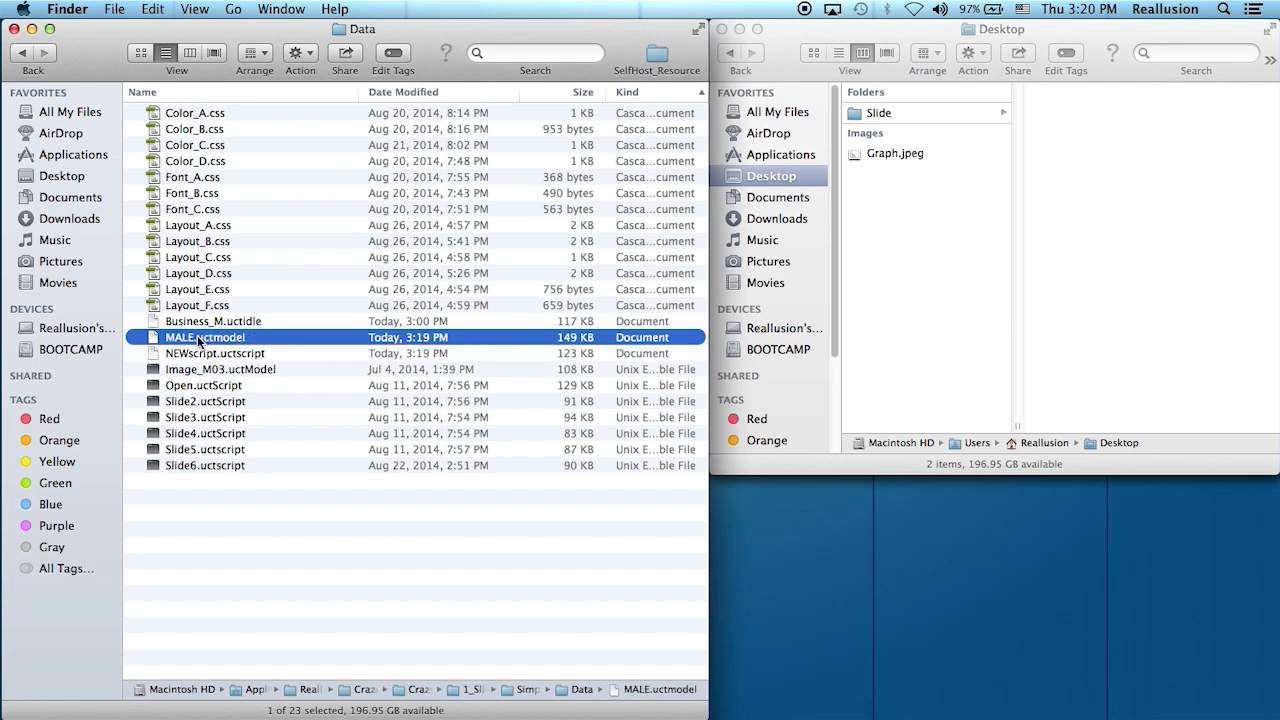
{"action": "left_click", "coordinate": [200, 340]}
{"action": "right_click", "coordinate": [199, 338]}
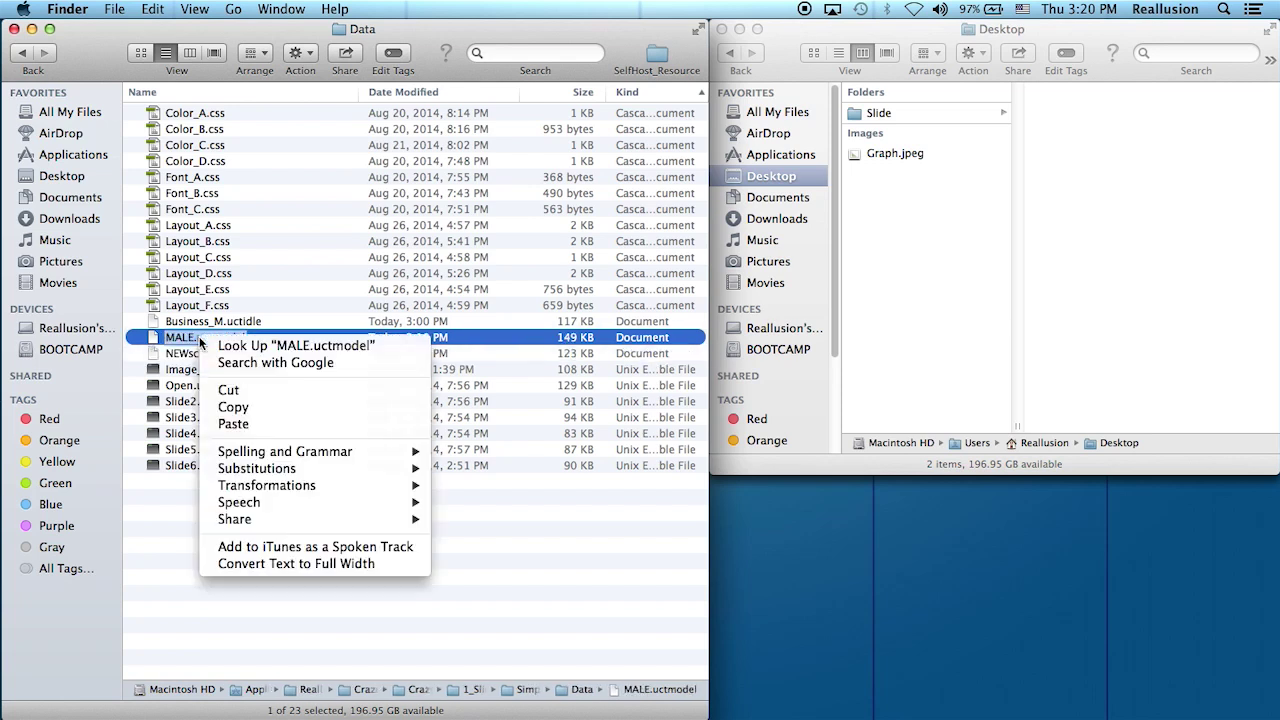
{"action": "left_click", "coordinate": [233, 408]}
- Switch to Dreamweaver, replace slide 1's Actor value with MALE.uctmodel in UserSetting.js, and save the file
{"action": "left_click", "coordinate": [1163, 710]}
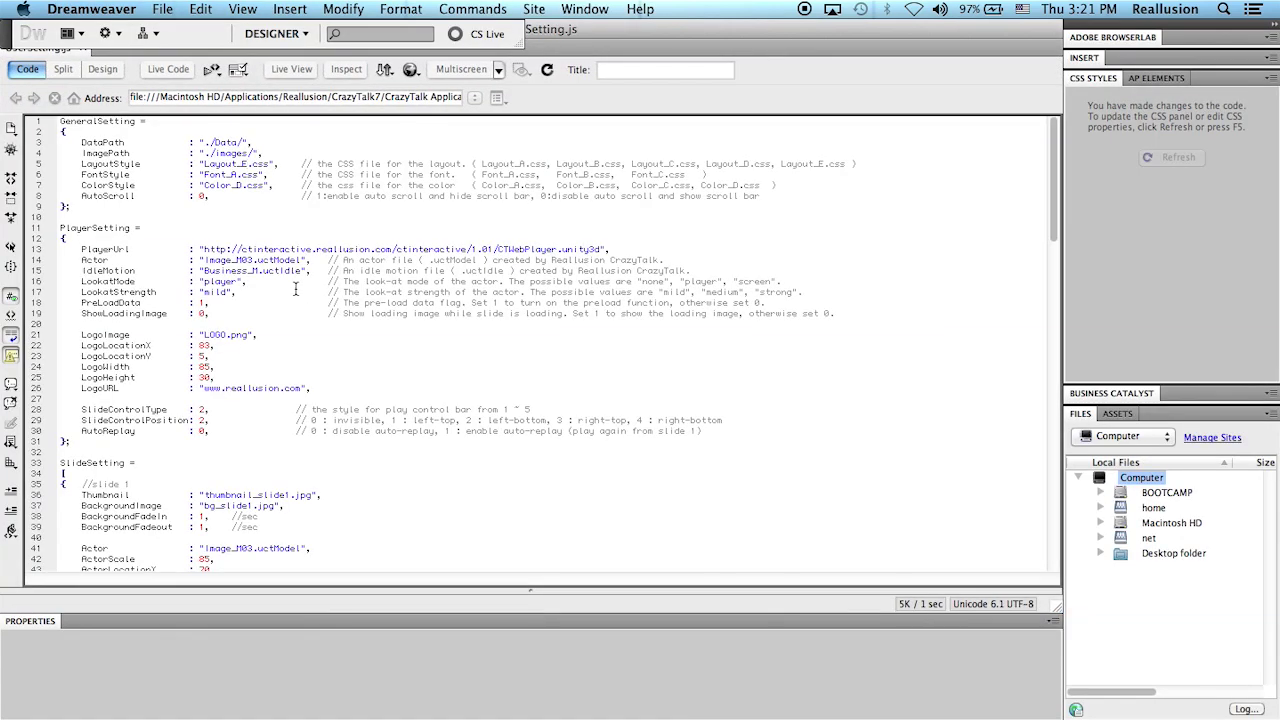
{"action": "scroll", "coordinate": [295, 291], "scroll_direction": "down", "scroll_amount": 5}
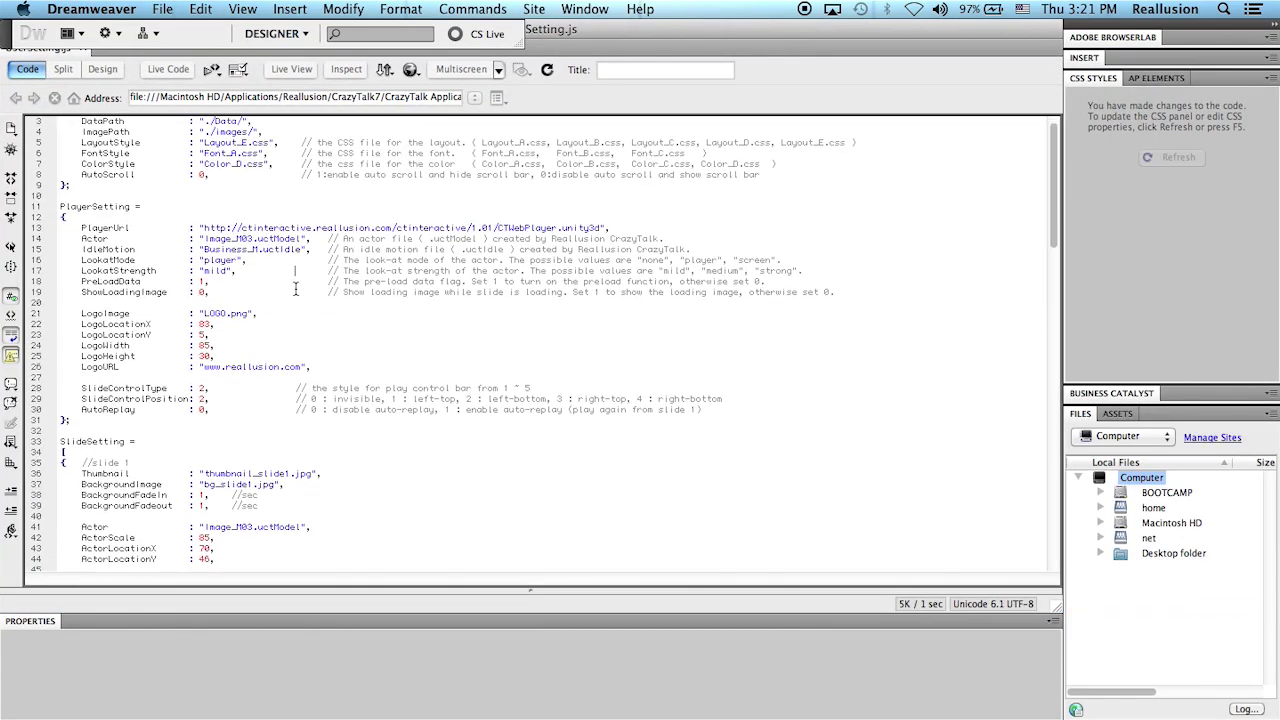
{"action": "scroll", "coordinate": [295, 289], "scroll_direction": "down", "scroll_amount": 8}
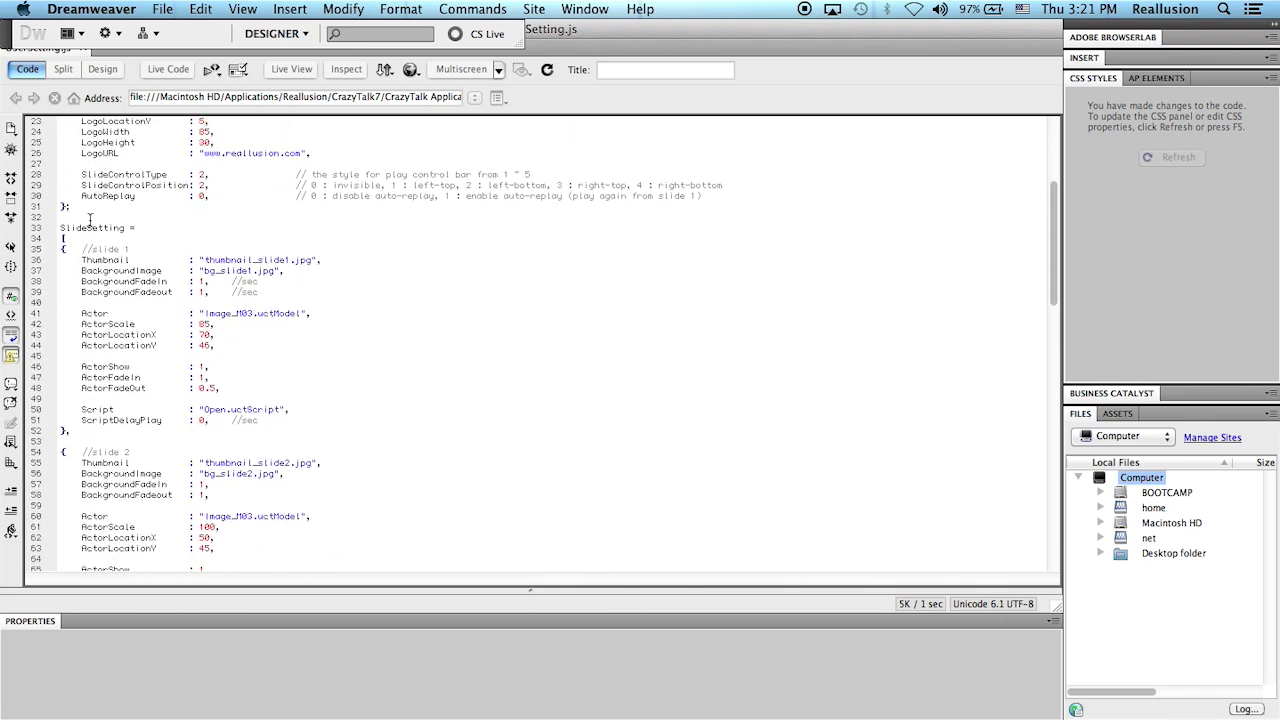
{"action": "left_click_drag", "start_coordinate": [153, 265], "coordinate": [200, 388]}
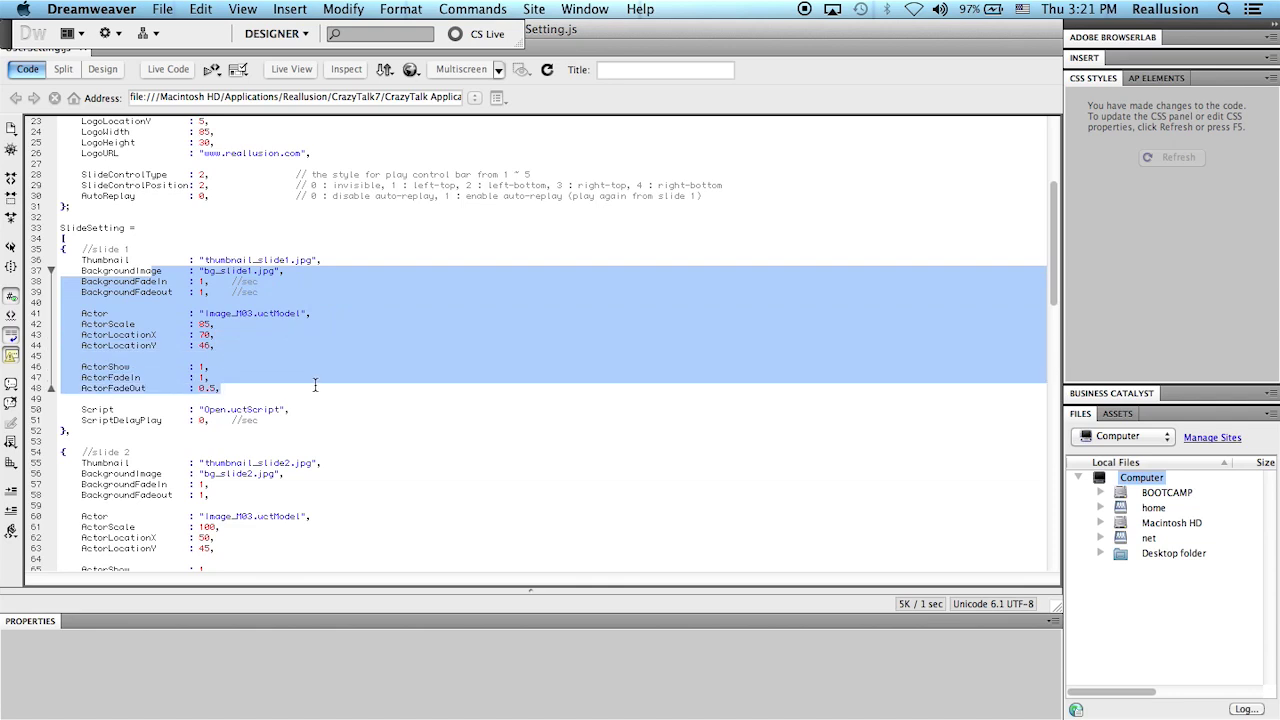
{"action": "left_click", "coordinate": [198, 320]}
{"action": "left_click_drag", "start_coordinate": [83, 314], "coordinate": [333, 317]}
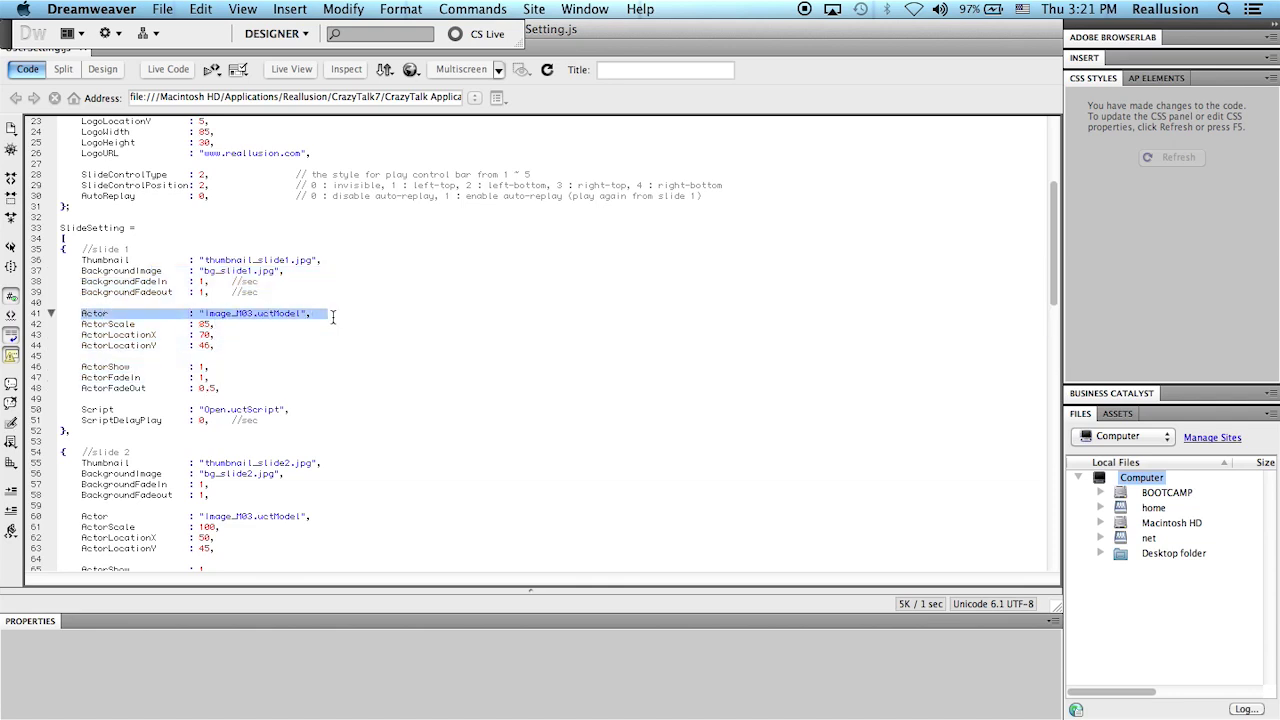
{"action": "left_click", "coordinate": [251, 333]}
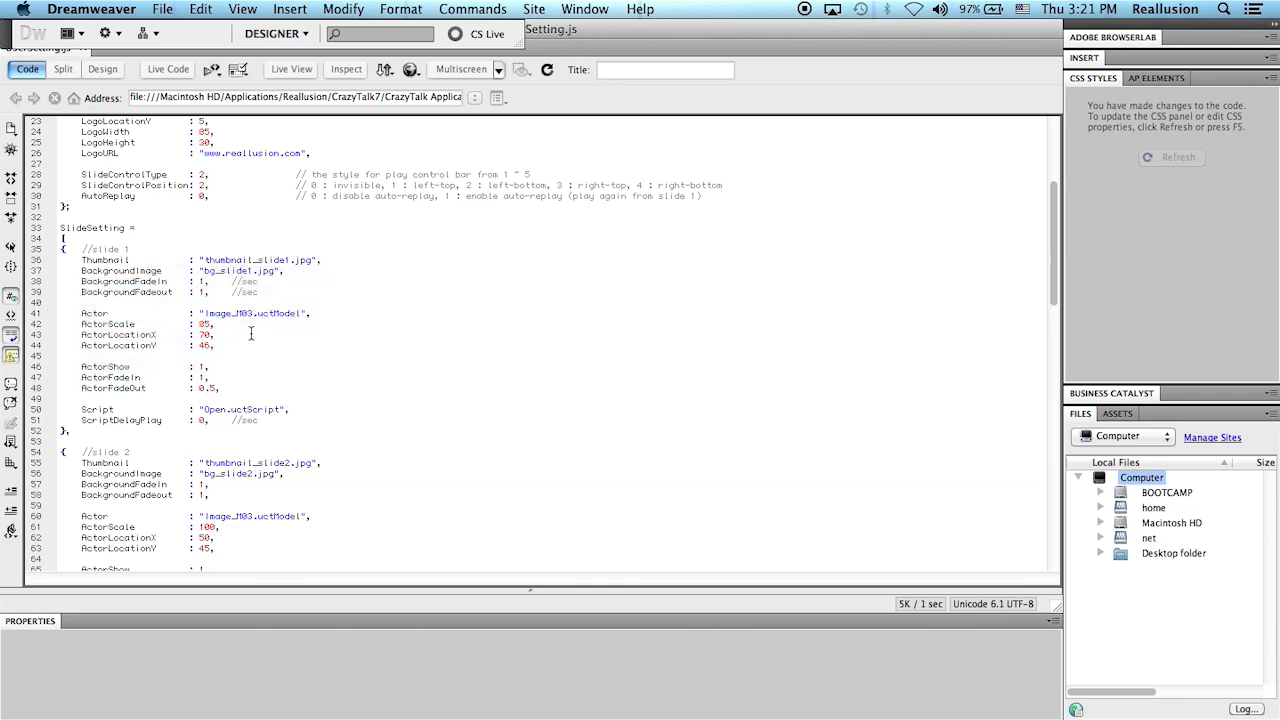
{"action": "mouse_move", "coordinate": [206, 314]}
{"action": "left_mouse_down"}
{"action": "mouse_move", "coordinate": [299, 313]}
{"action": "mouse_move", "coordinate": [207, 311]}
{"action": "left_mouse_up"}
{"action": "right_click", "coordinate": [216, 316]}
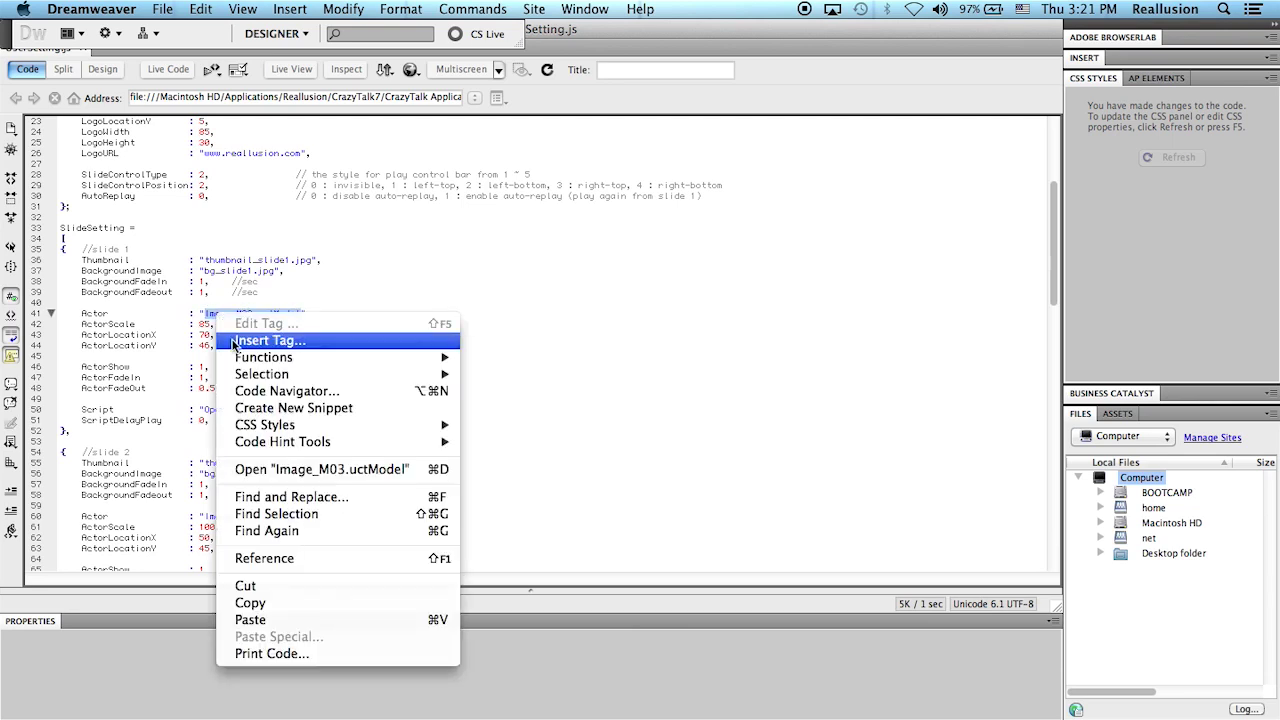
{"action": "left_click", "coordinate": [251, 620]}
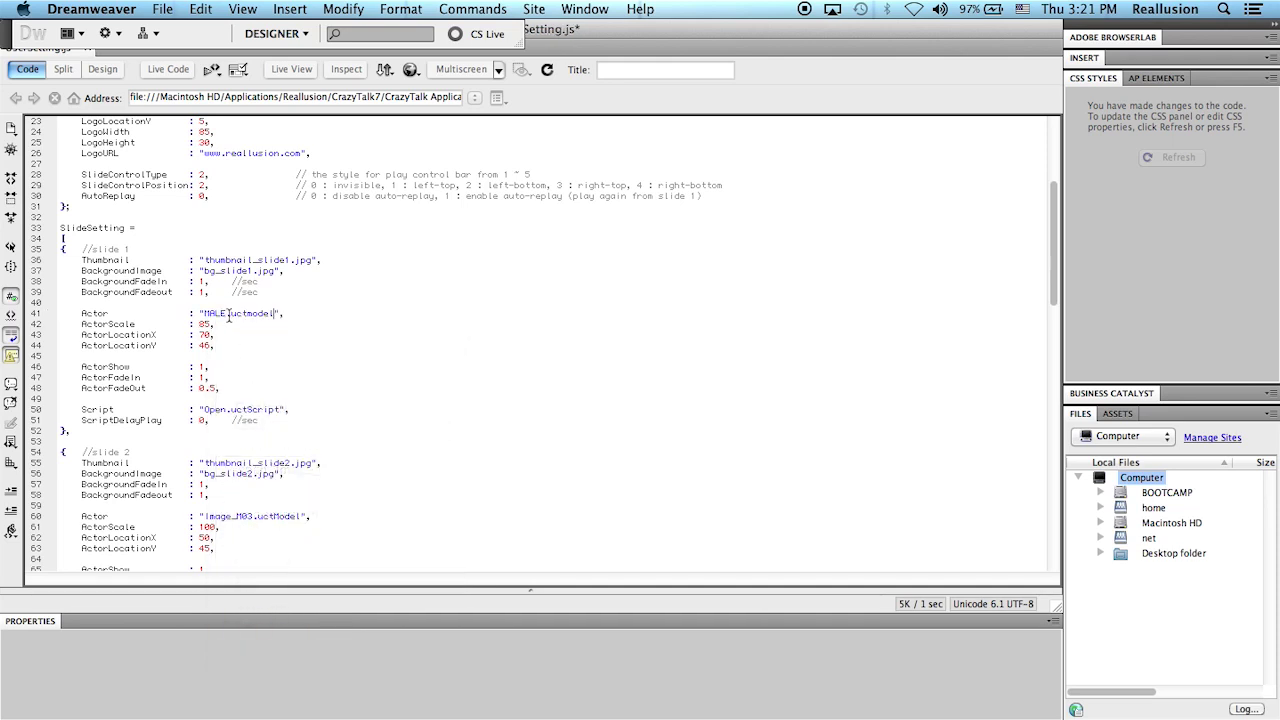
{"action": "left_click", "coordinate": [163, 7]}
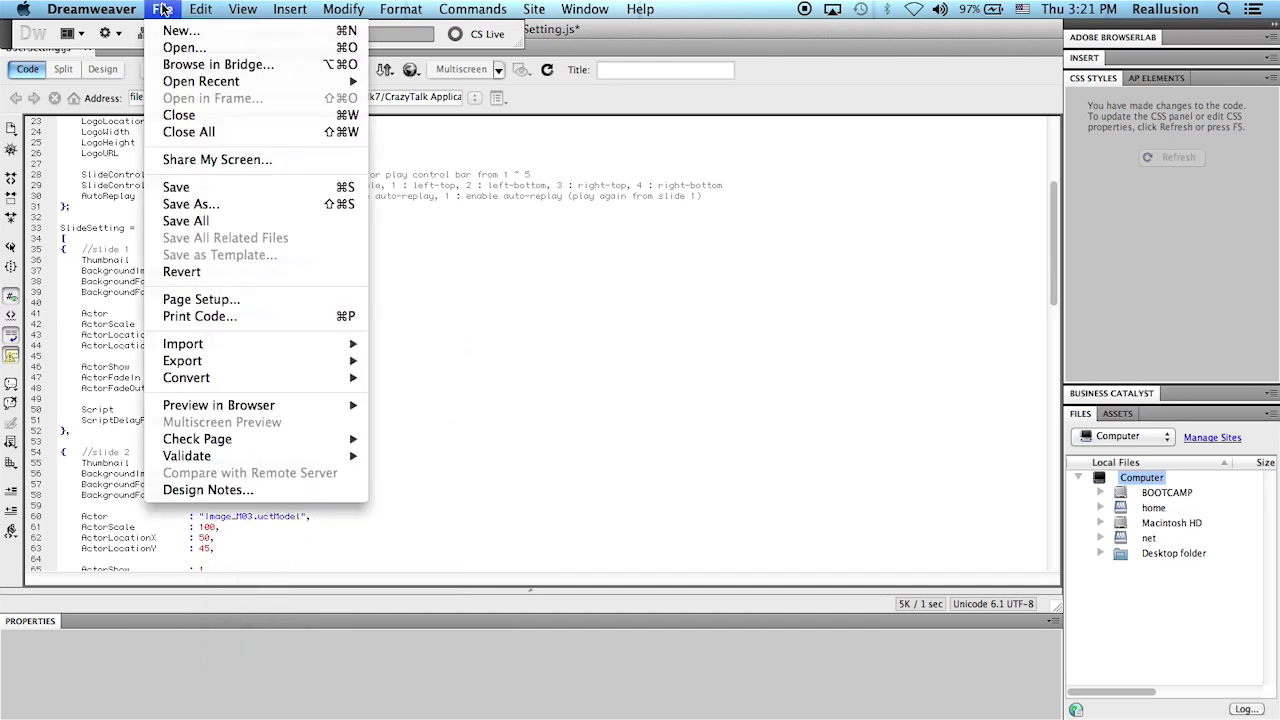
{"action": "left_click", "coordinate": [201, 183]}
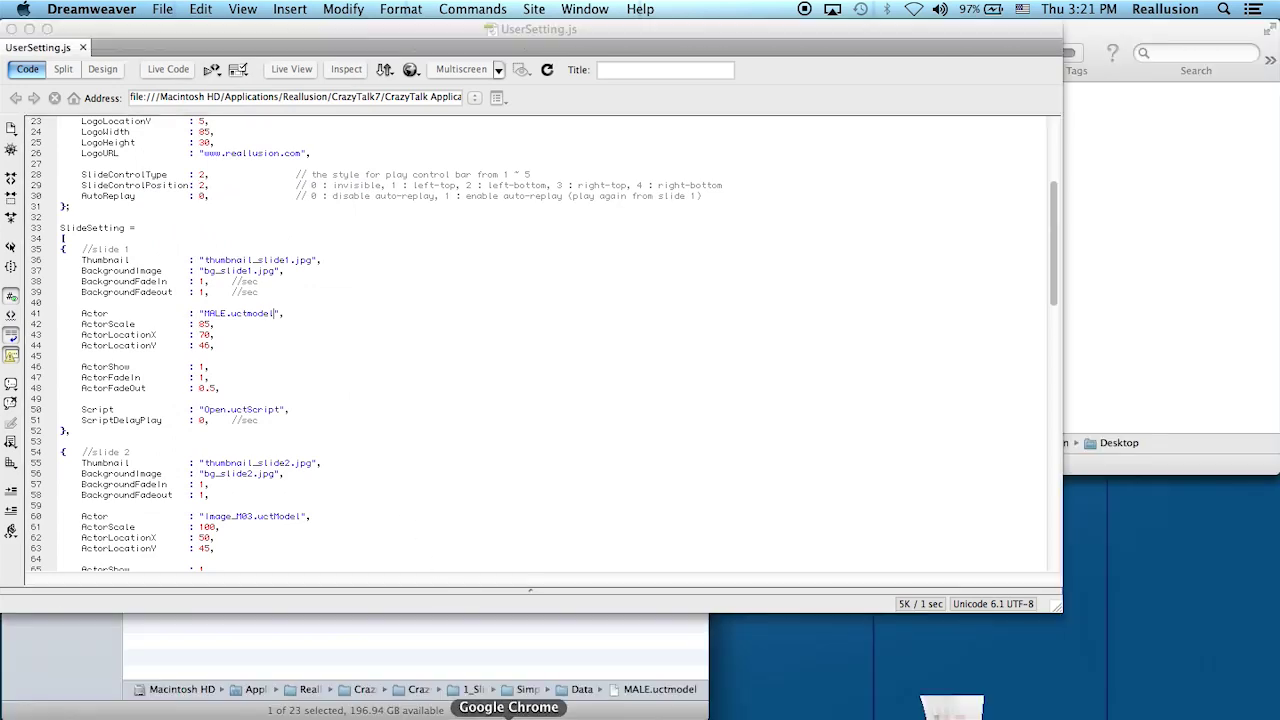
- Switch to Chrome and reload the Slide page to check slide 1's new actor
{"action": "left_click", "coordinate": [548, 710]}
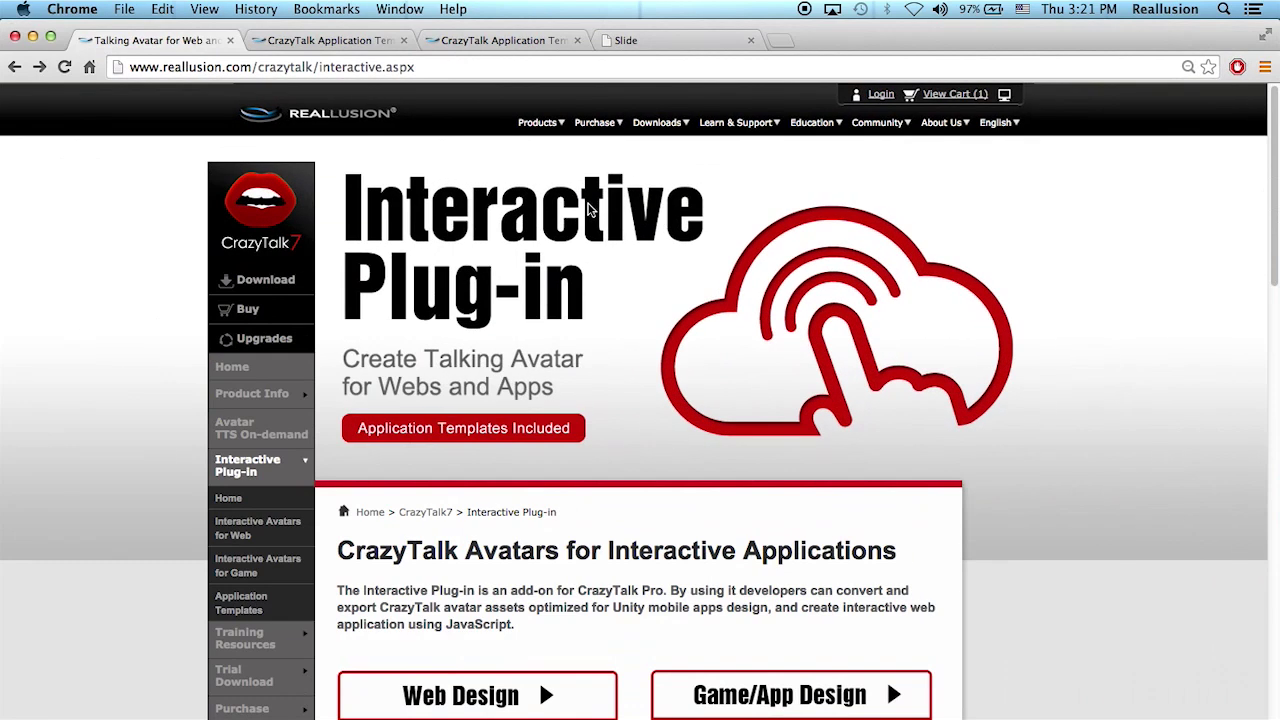
{"action": "left_click", "coordinate": [673, 38]}
{"action": "left_click", "coordinate": [66, 66]}
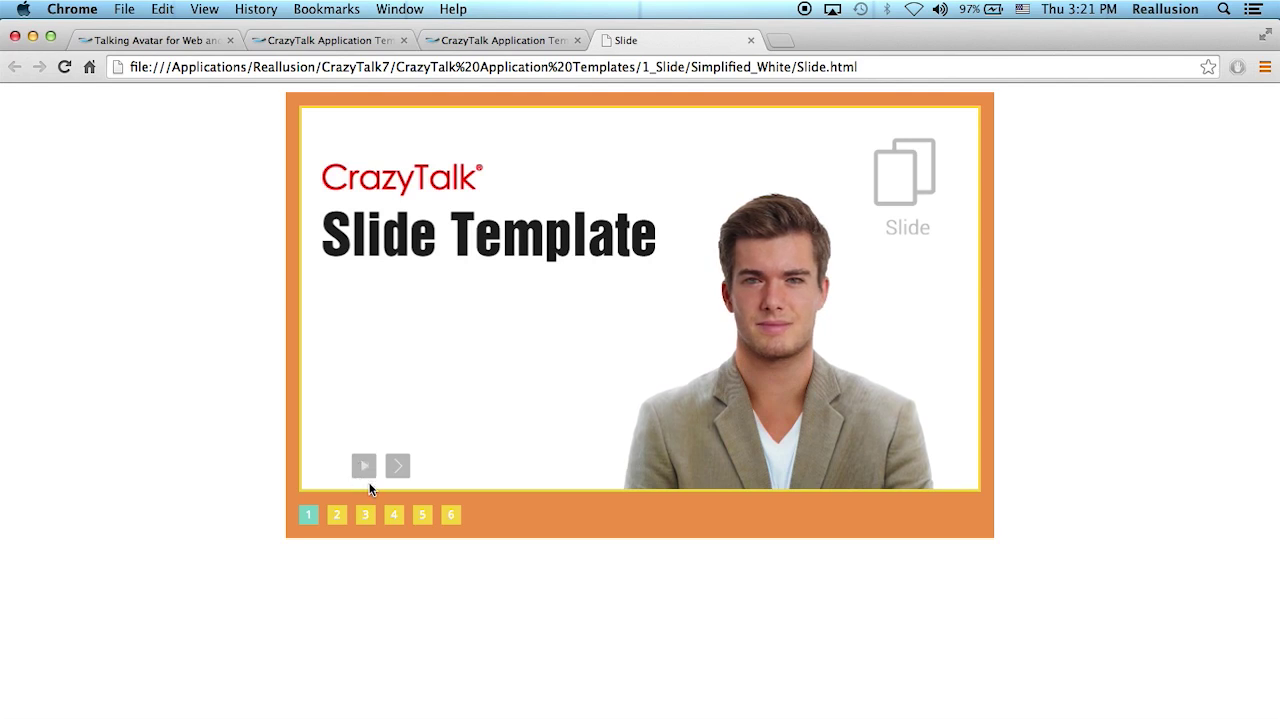
- Switch to Finder and copy the file name text of NEWscript.uctscript in the Data folder
{"action": "key", "text": "super+Tab"}
{"action": "key", "text": "super+Tab"}
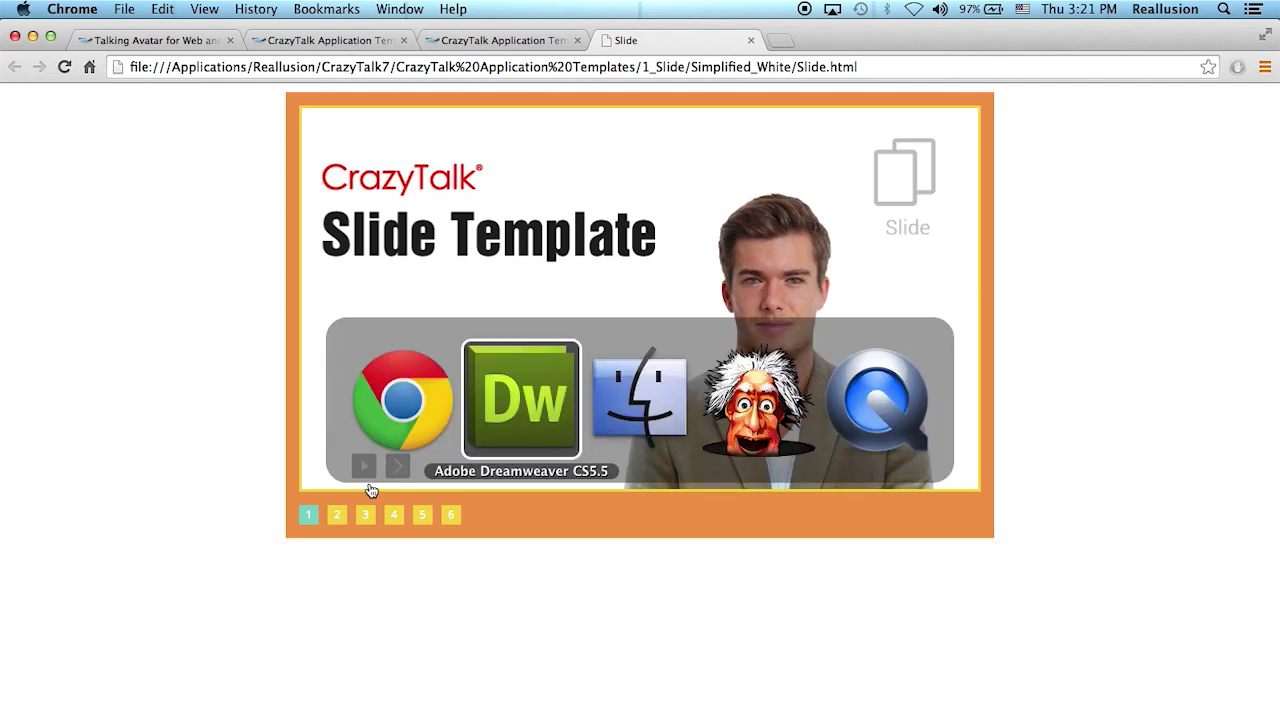
{"action": "left_click", "coordinate": [198, 354]}
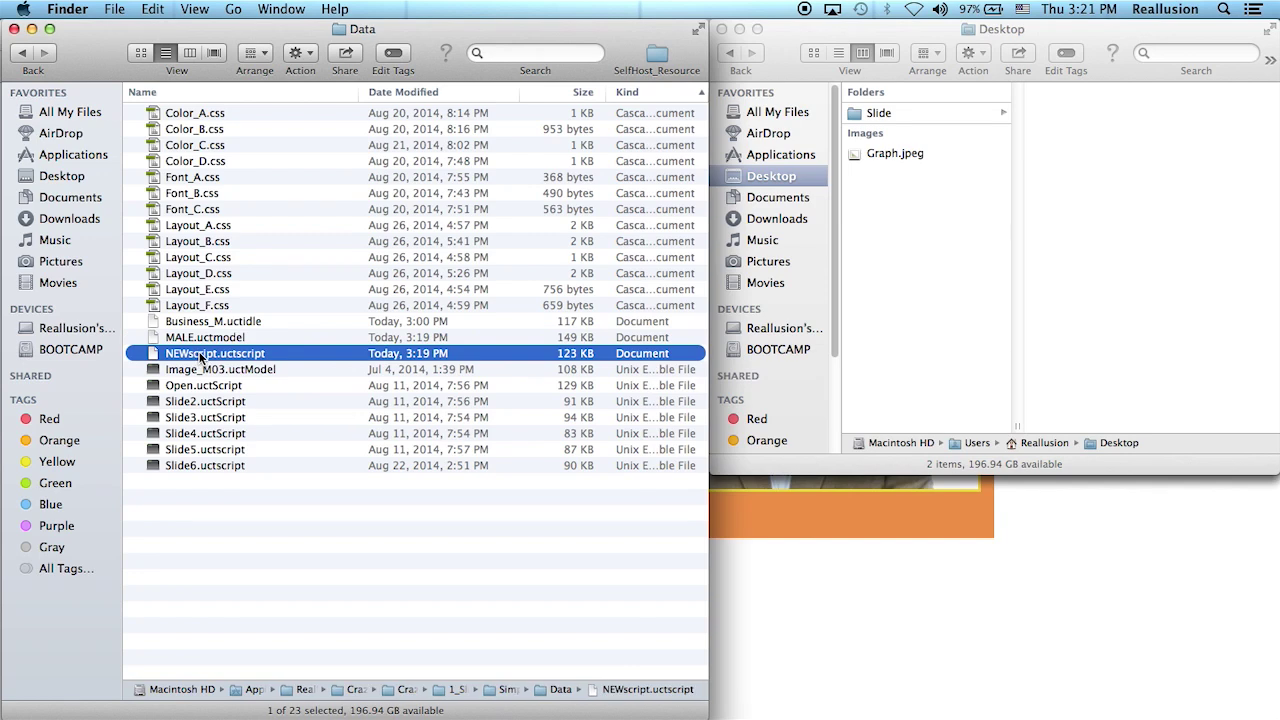
{"action": "left_click", "coordinate": [200, 354]}
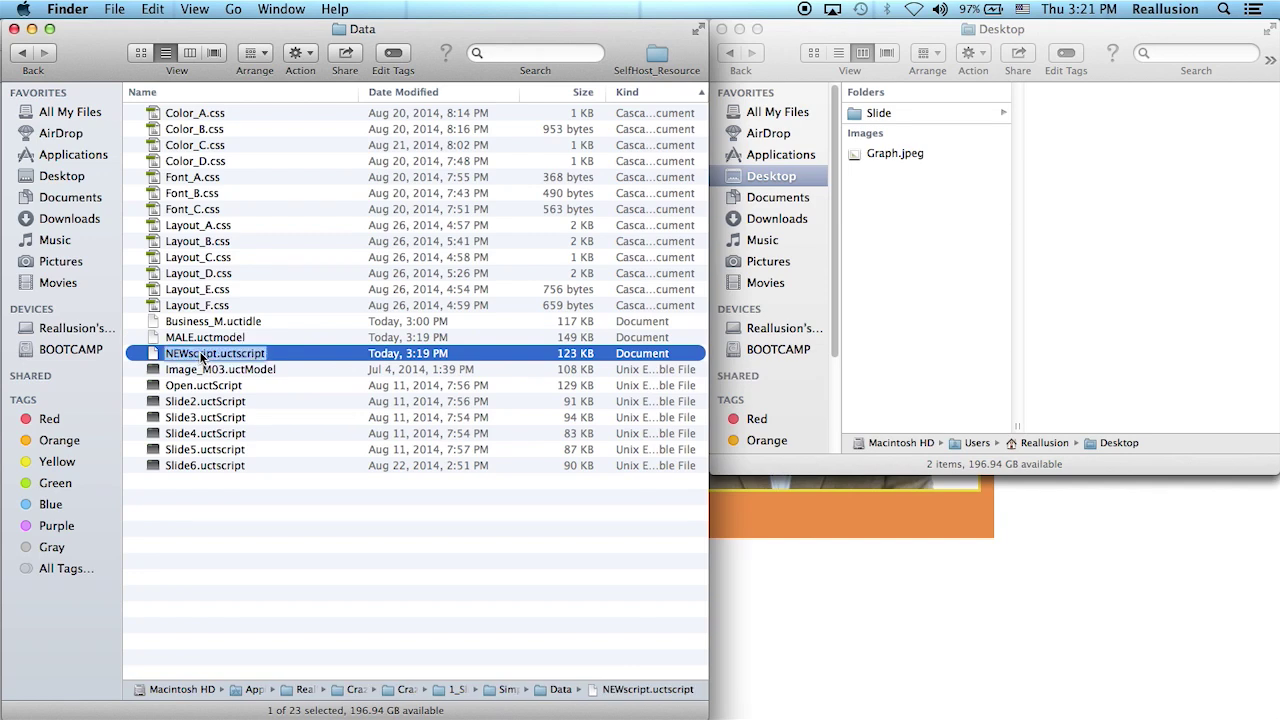
{"action": "right_click", "coordinate": [201, 354]}
{"action": "left_click", "coordinate": [234, 422]}
- Switch to Dreamweaver, replace slide 1's Script value with NEWscript.uctscript in UserSetting.js, and save the file
{"action": "key", "text": "super+Tab"}
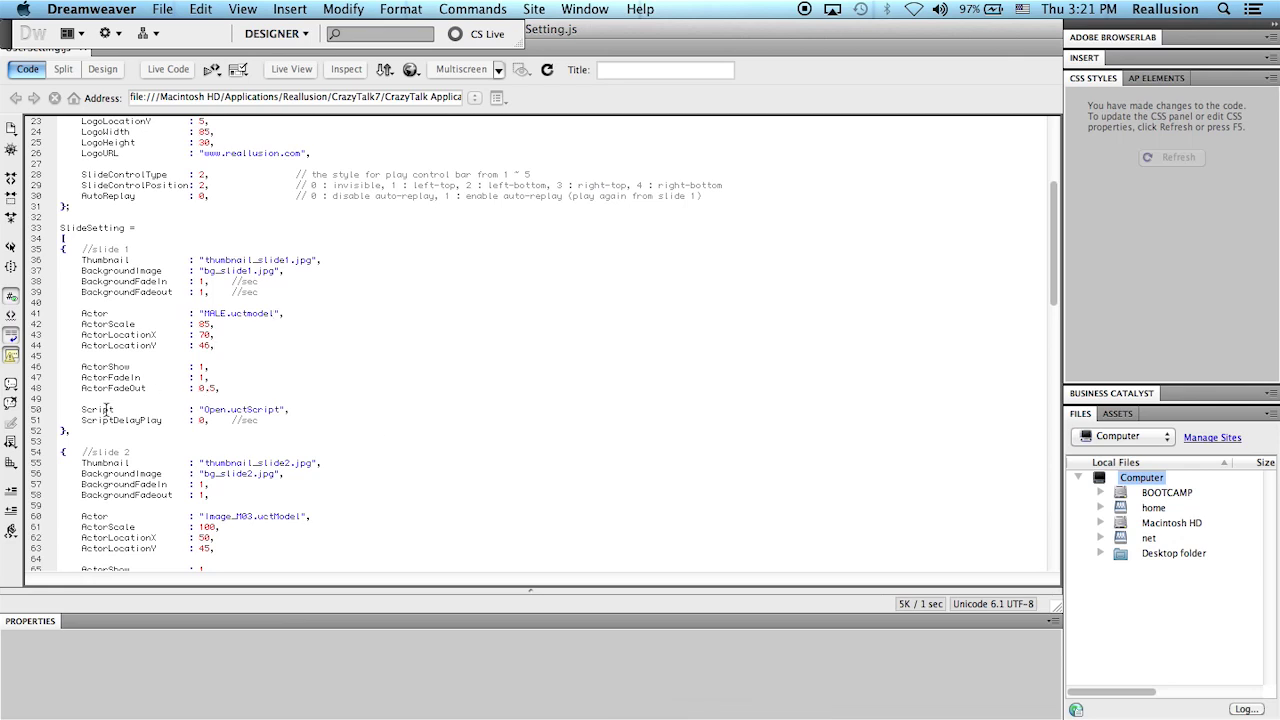
{"action": "left_click_drag", "start_coordinate": [106, 410], "coordinate": [206, 412]}
{"action": "left_click", "coordinate": [281, 410]}
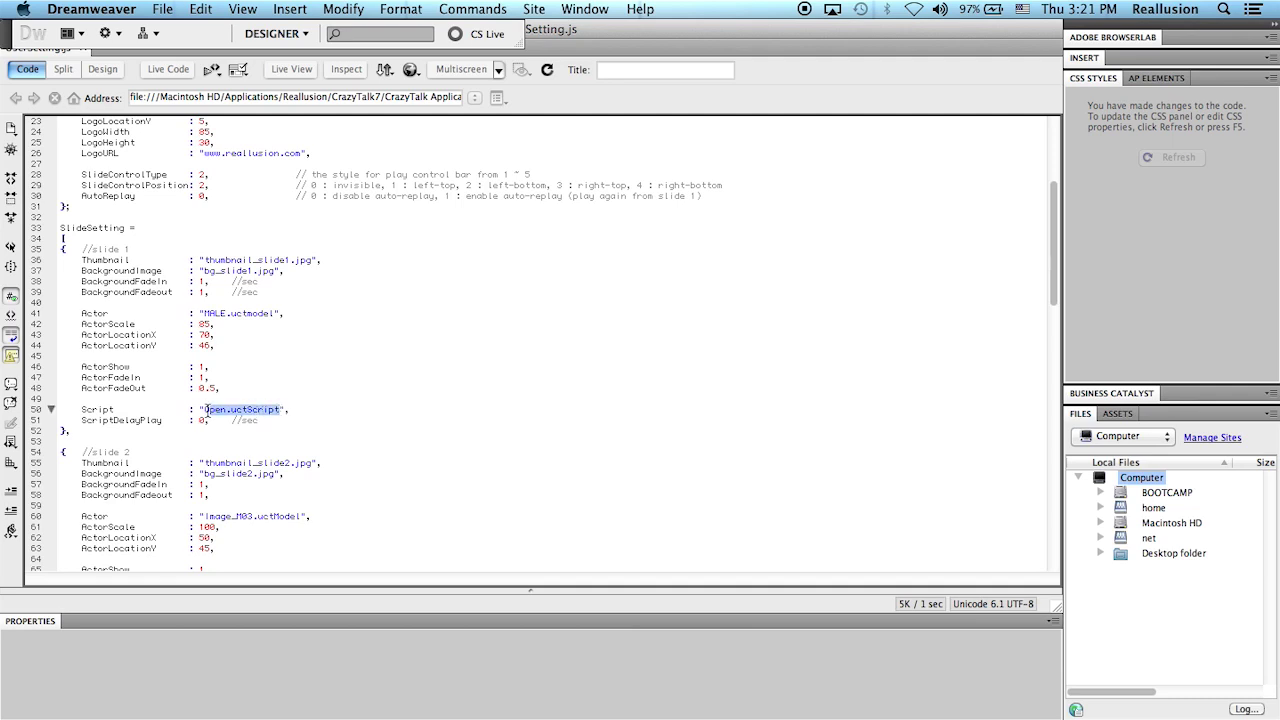
{"action": "right_click", "coordinate": [206, 410]}
{"action": "left_click", "coordinate": [250, 422]}
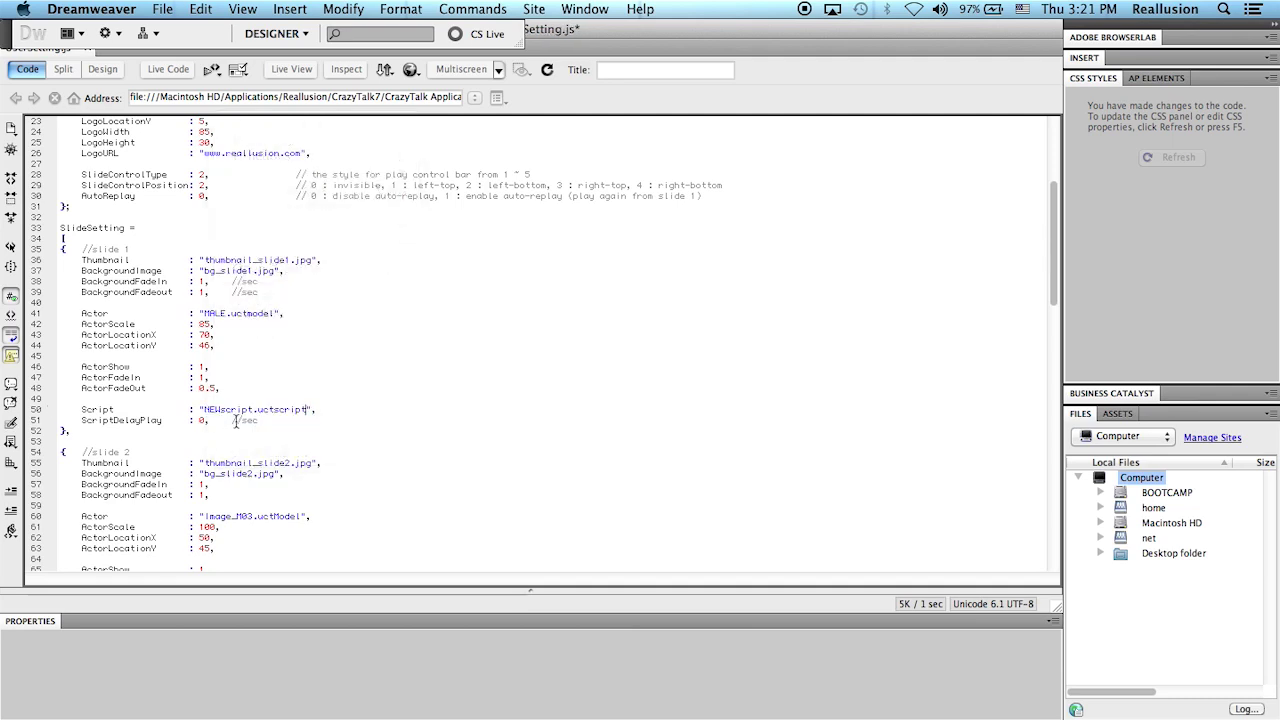
{"action": "left_click", "coordinate": [165, 9]}
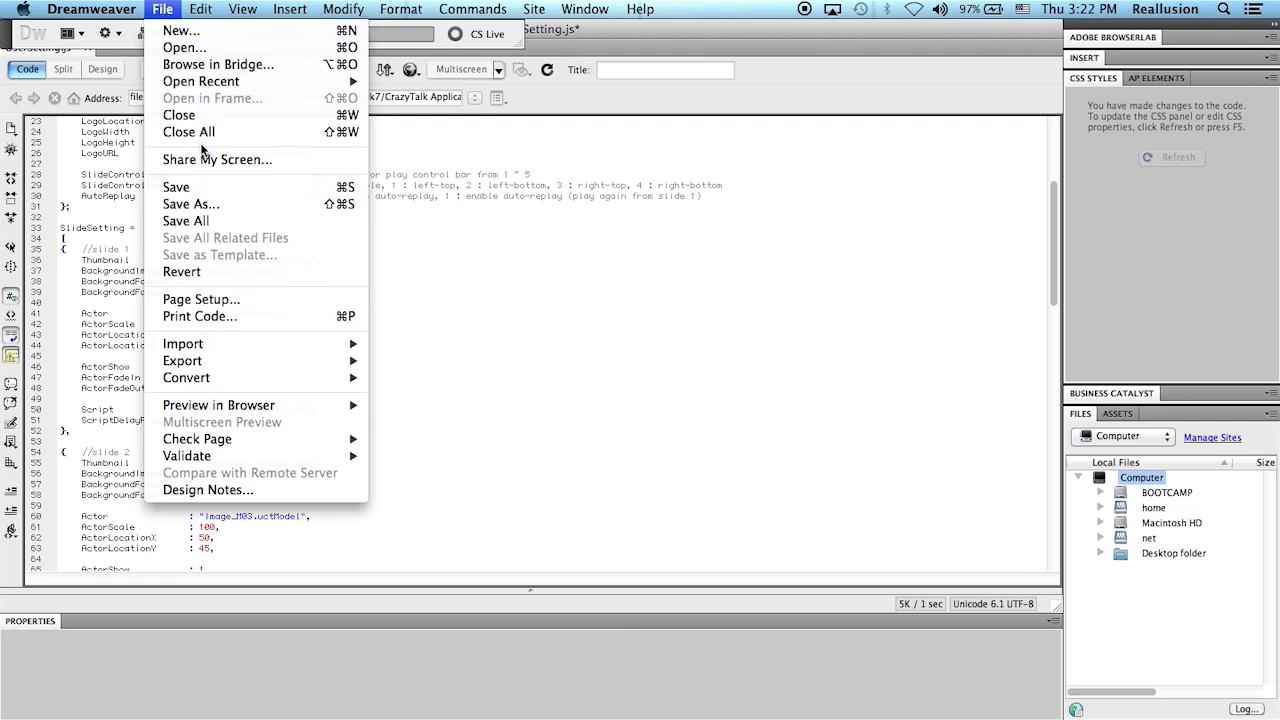
{"action": "left_click", "coordinate": [205, 188]}
- Switch to Chrome and reload the Slide page to preview slide 1 with the new script
{"action": "key", "text": "F12"}
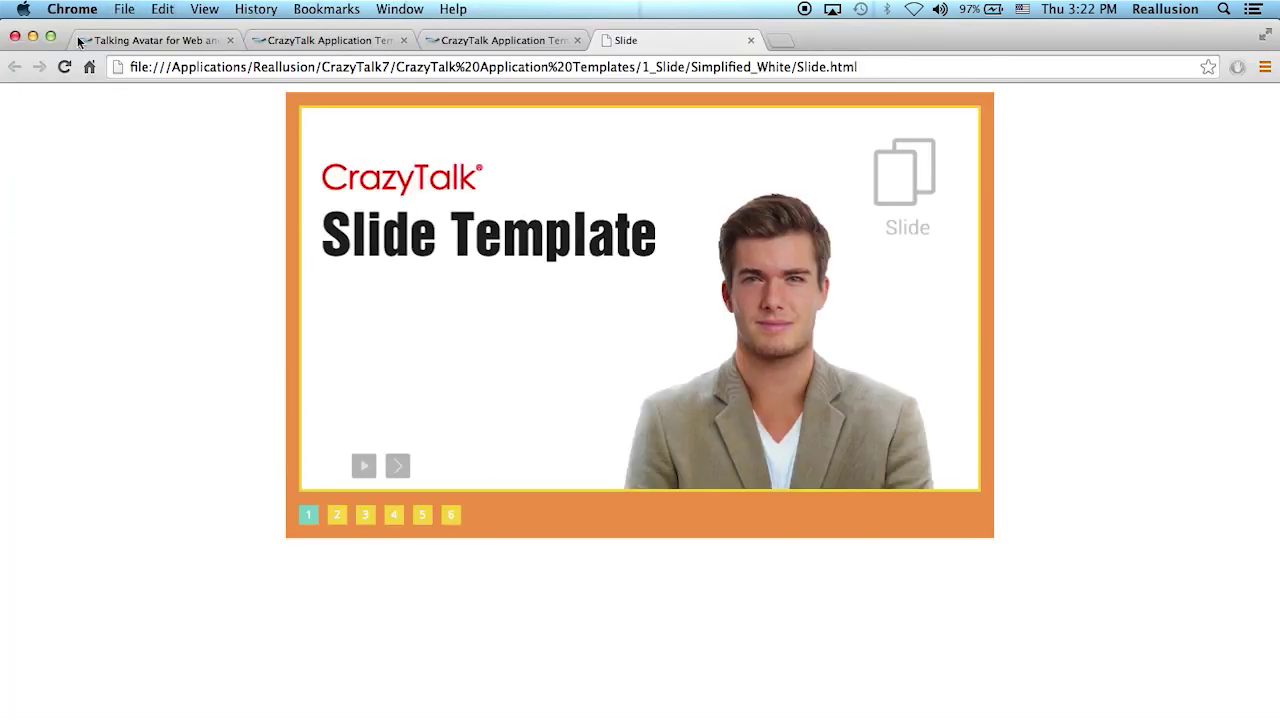
{"action": "left_click", "coordinate": [65, 65]}
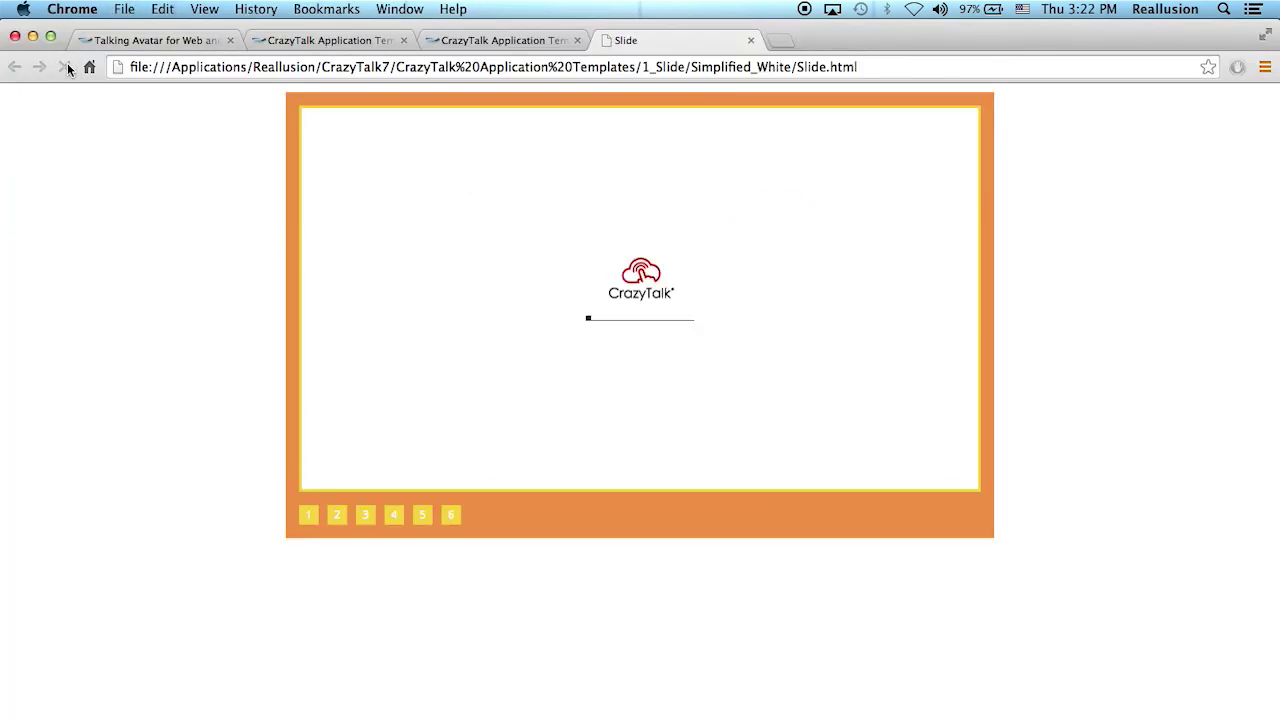
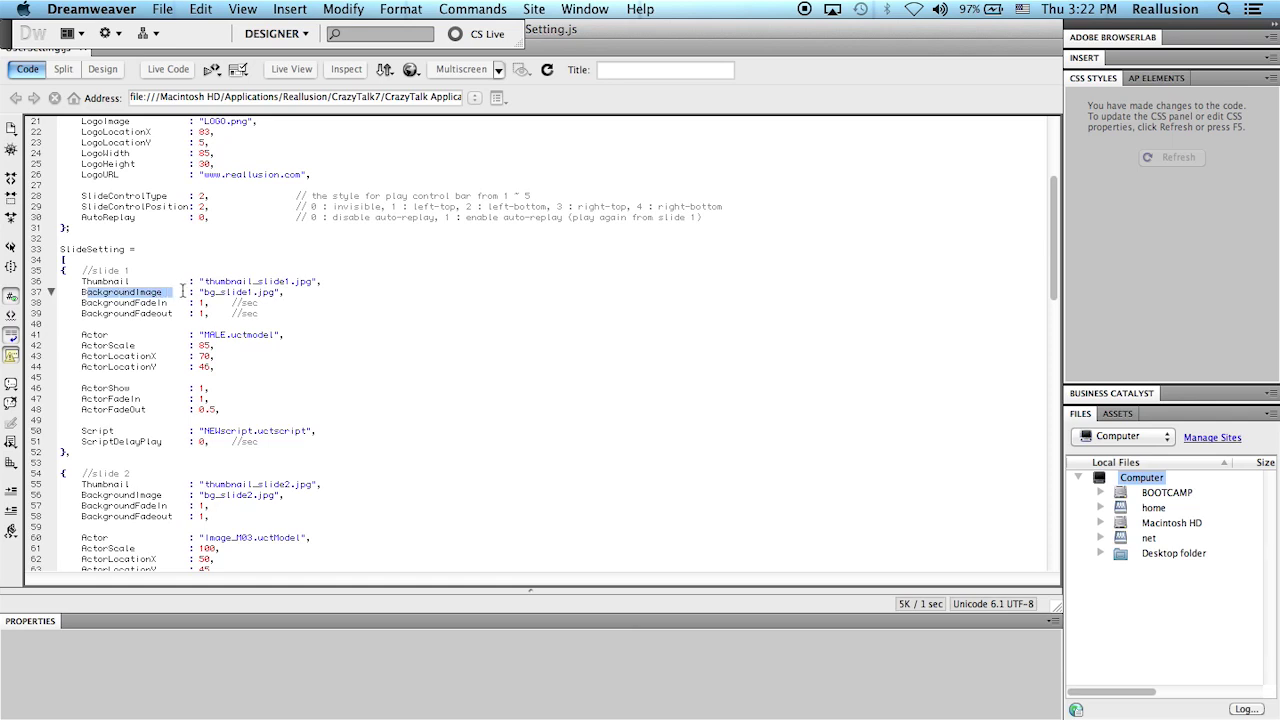
- Select slide 1's BackgroundImage file name in UserSetting.js, then switch to Finder and copy Graph.jpeg on the Desktop
{"action": "left_click", "coordinate": [244, 297]}
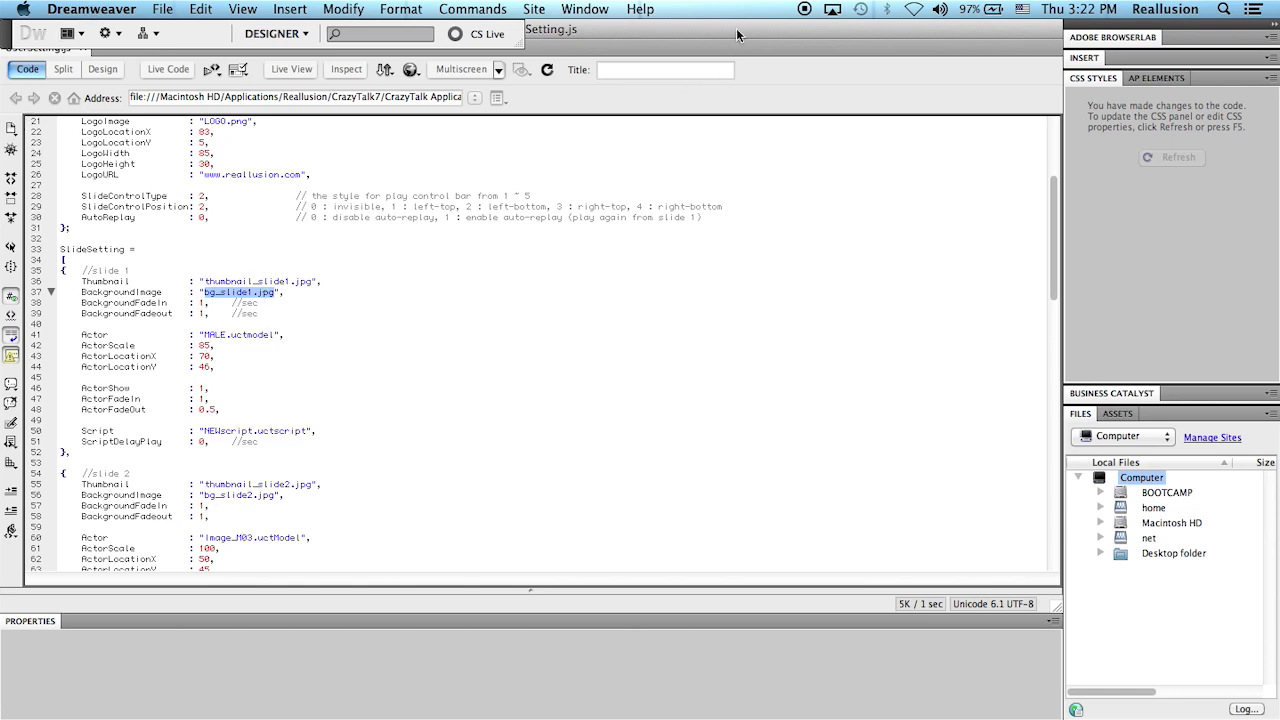
{"action": "key", "text": "super+Tab"}
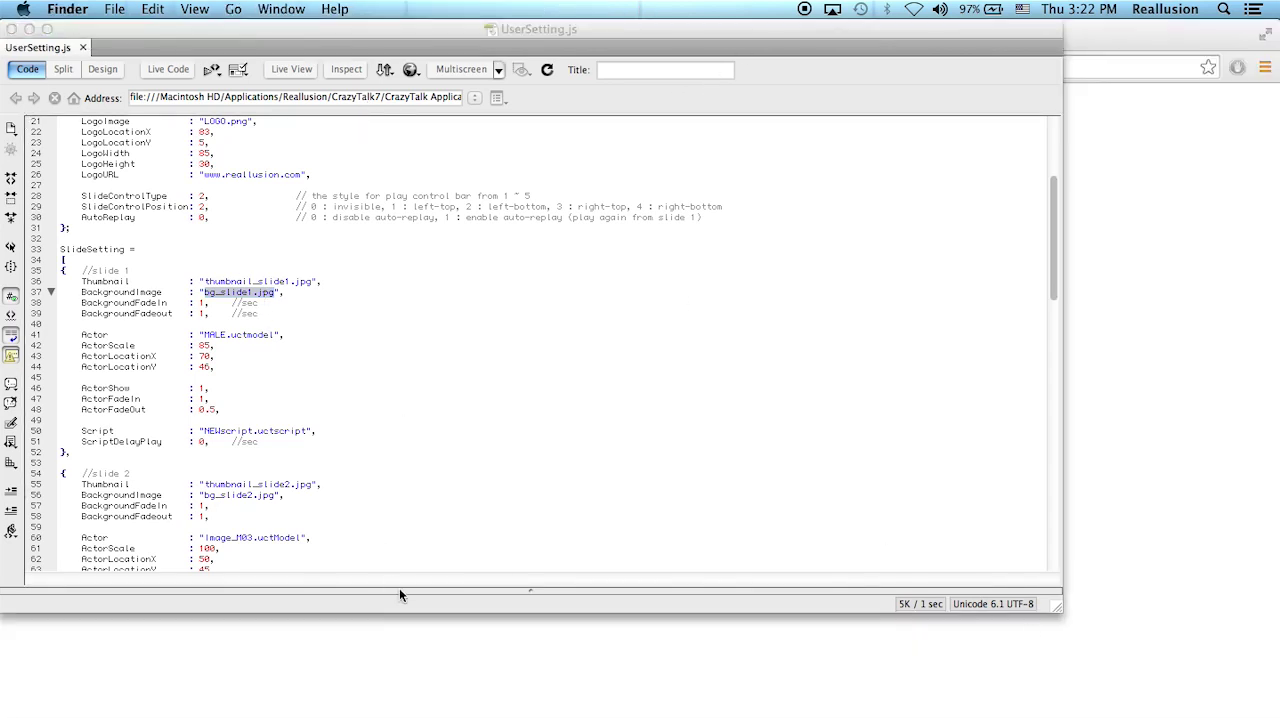
{"action": "key", "text": "super+Tab"}
{"action": "key", "text": "super+Tab"}
{"action": "mouse_move", "coordinate": [445, 459]}
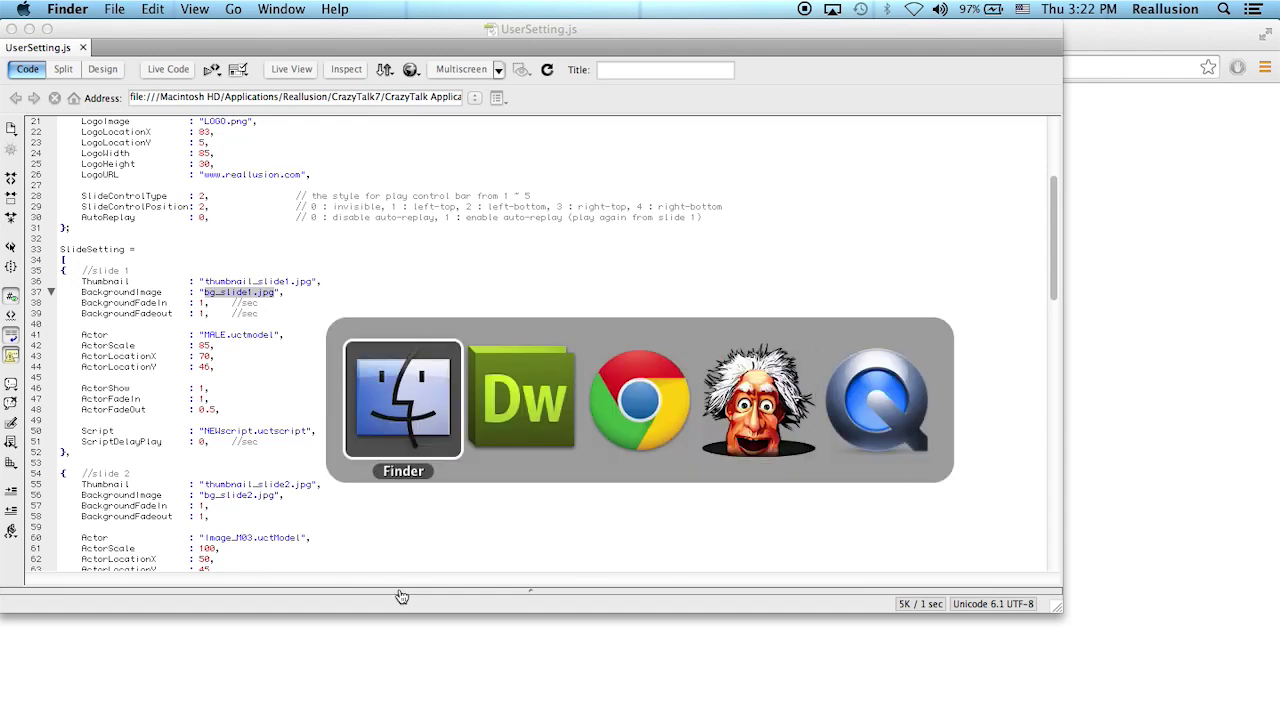
{"action": "left_click", "coordinate": [980, 187]}
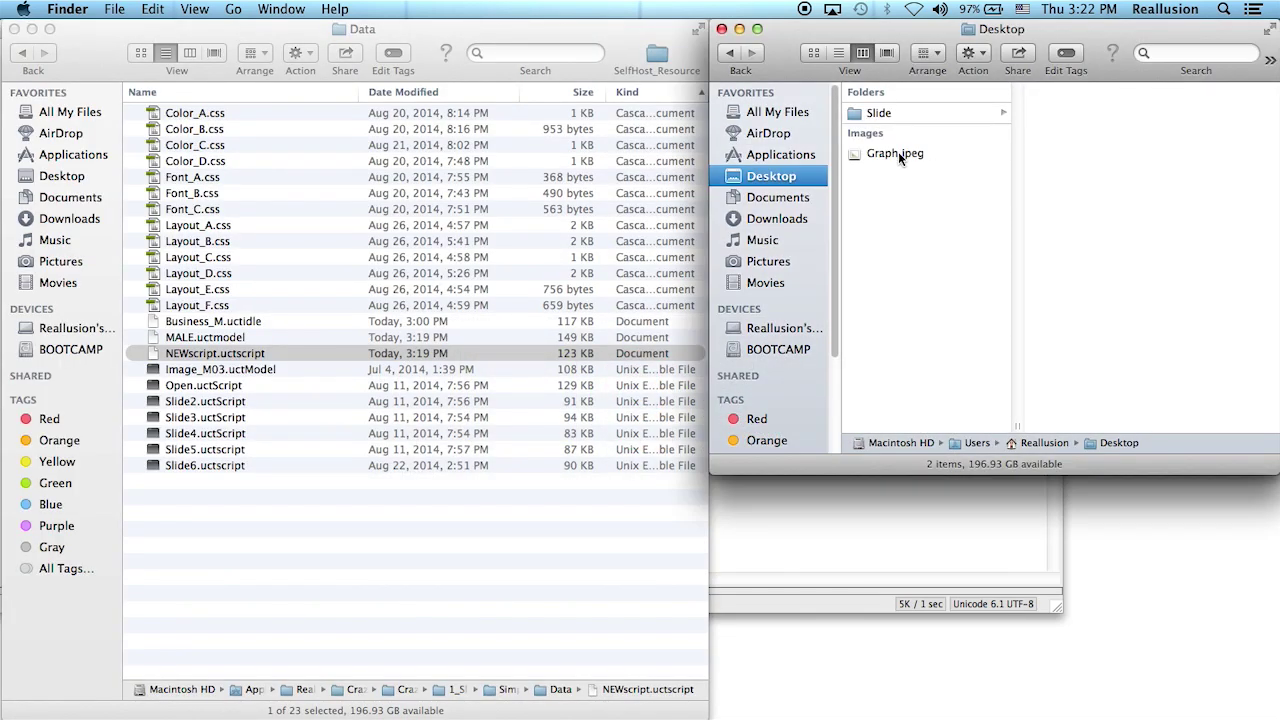
{"action": "left_click", "coordinate": [898, 151]}
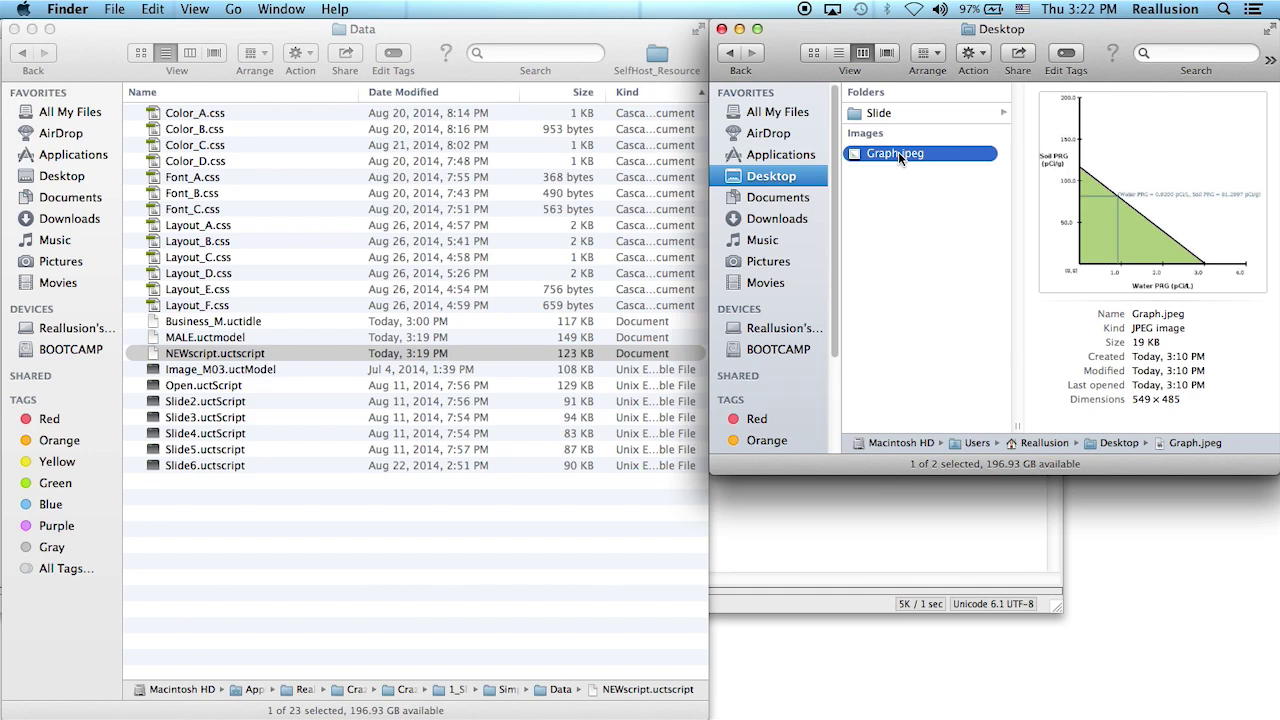
{"action": "right_click", "coordinate": [898, 151]}
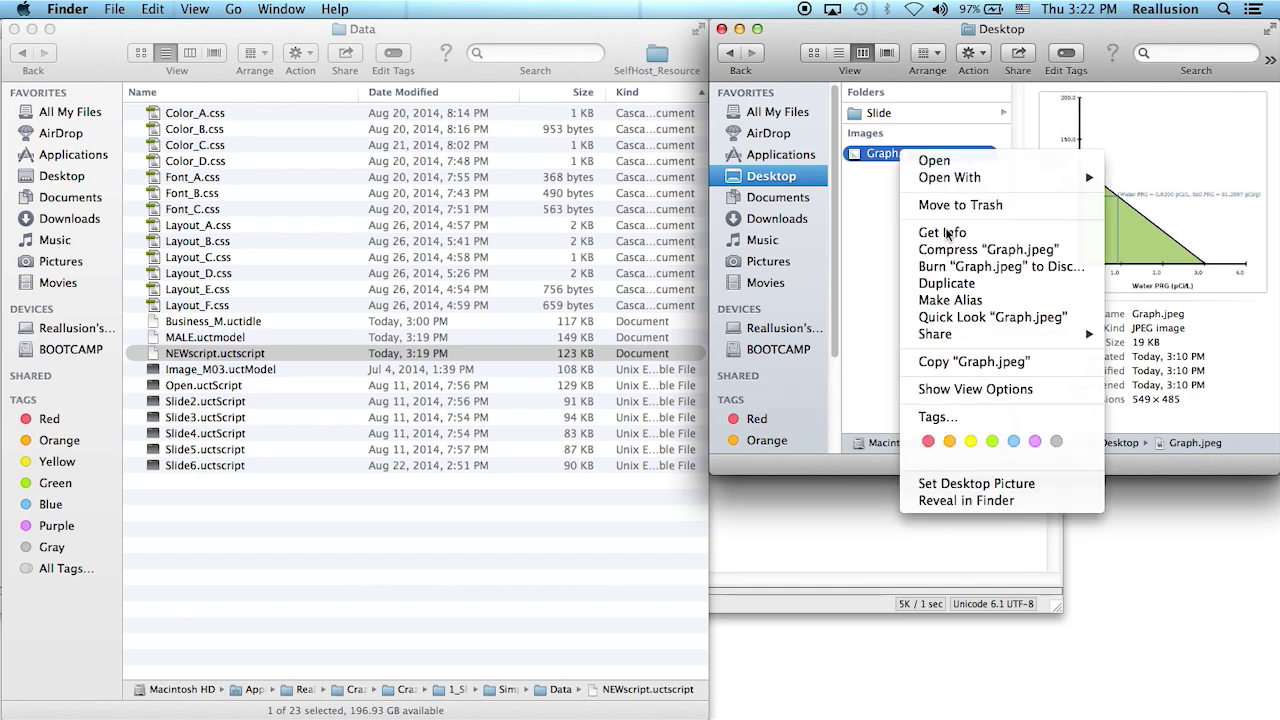
{"action": "left_click", "coordinate": [955, 362]}
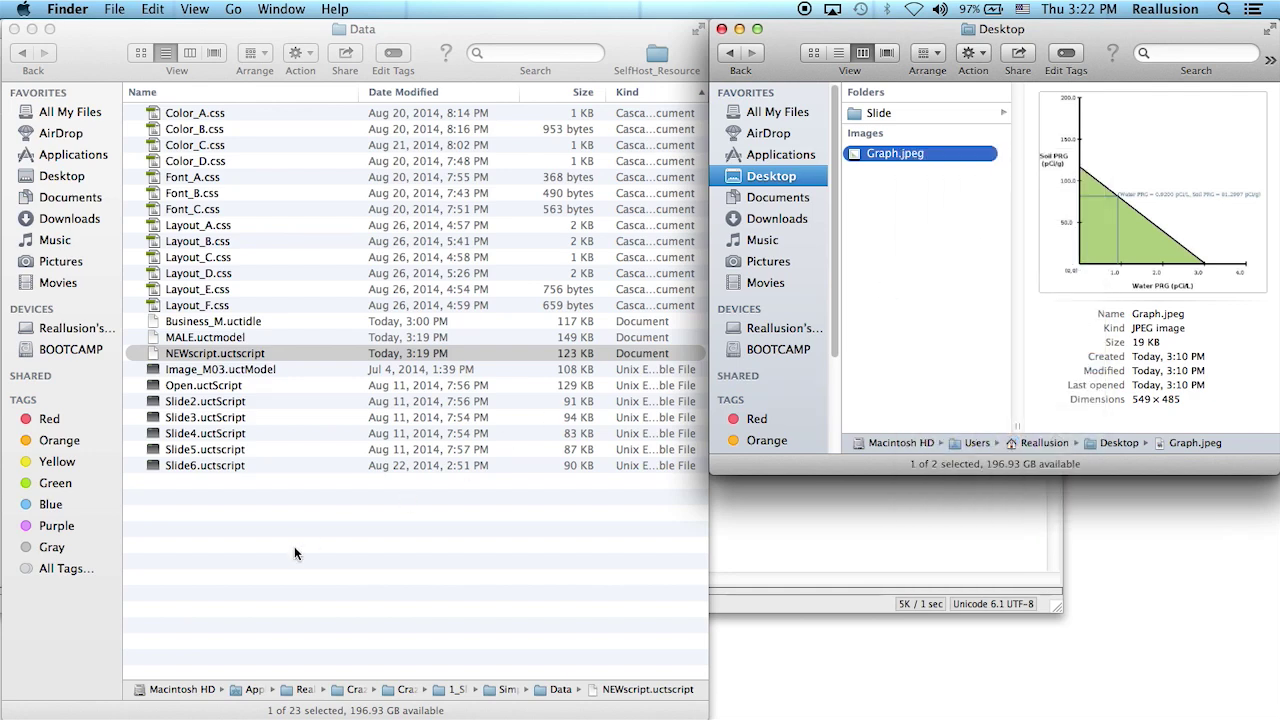
- Open the images folder of Simplified_White and move Graph.jpeg from the Desktop into it
{"action": "left_click", "coordinate": [286, 482]}
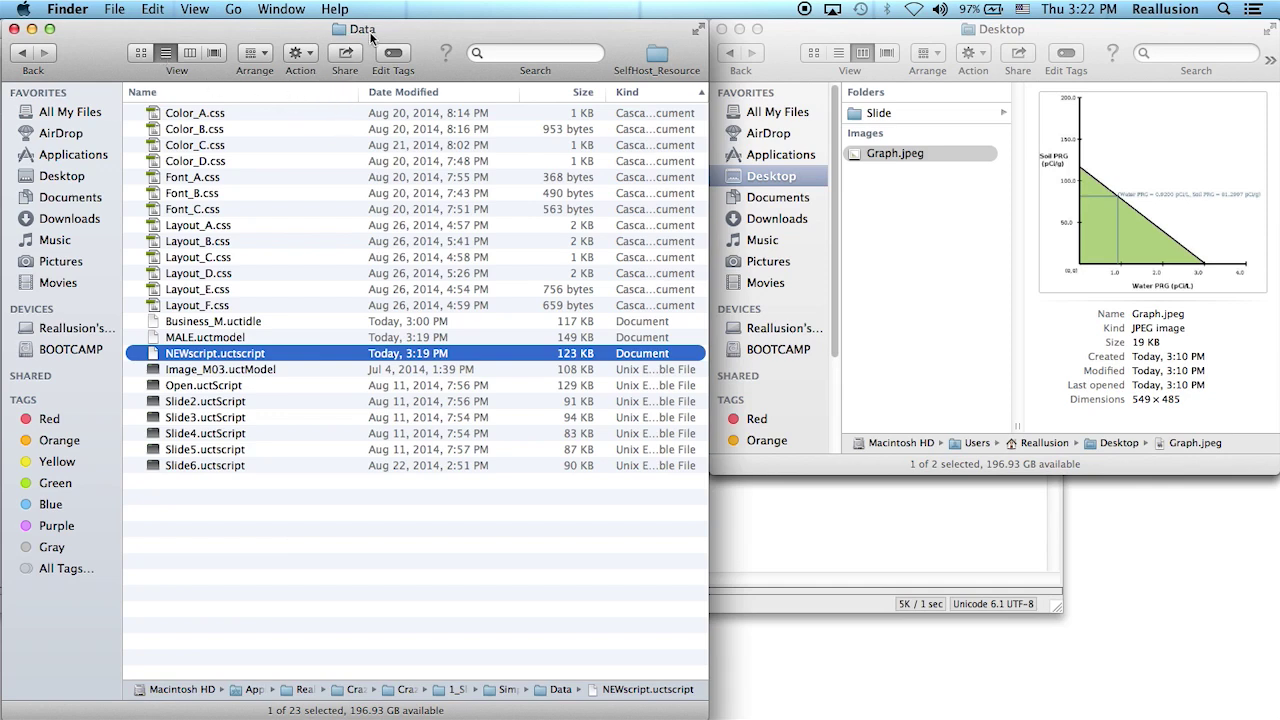
{"action": "left_click", "coordinate": [24, 57]}
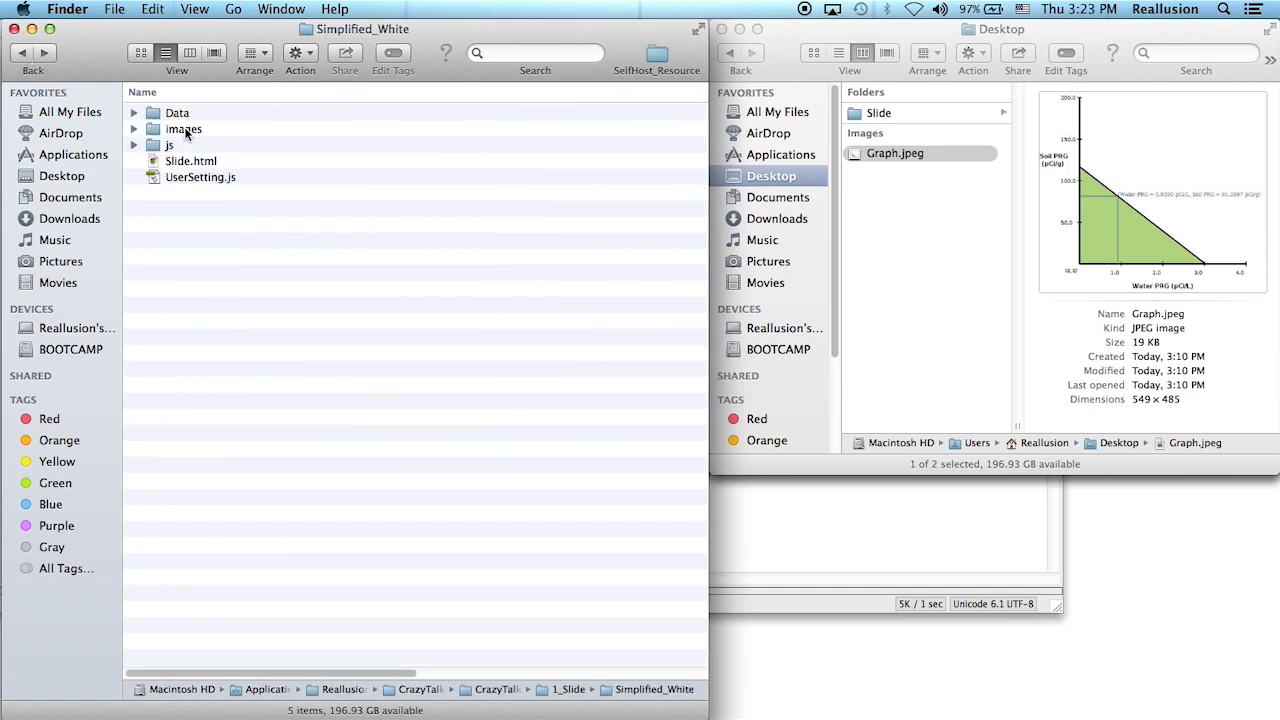
{"action": "double_click", "coordinate": [186, 131]}
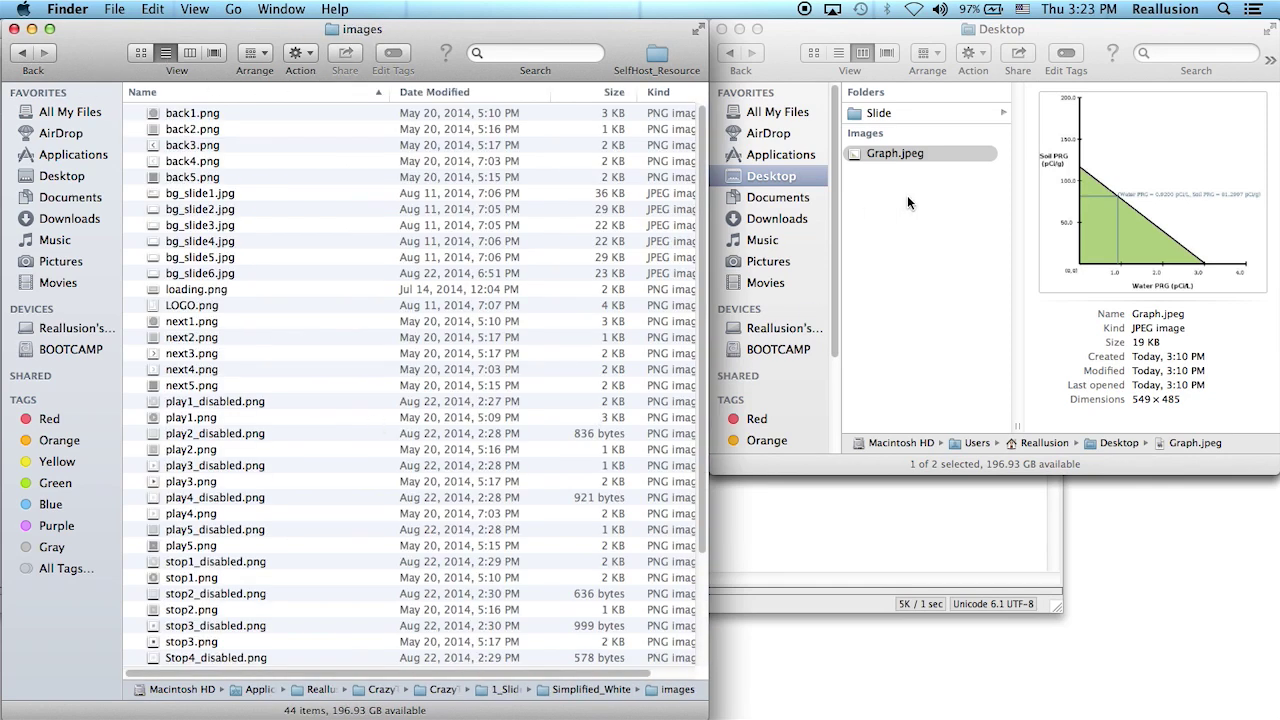
{"action": "left_click", "coordinate": [882, 152]}
{"action": "left_click_drag", "start_coordinate": [874, 152], "coordinate": [404, 376]}
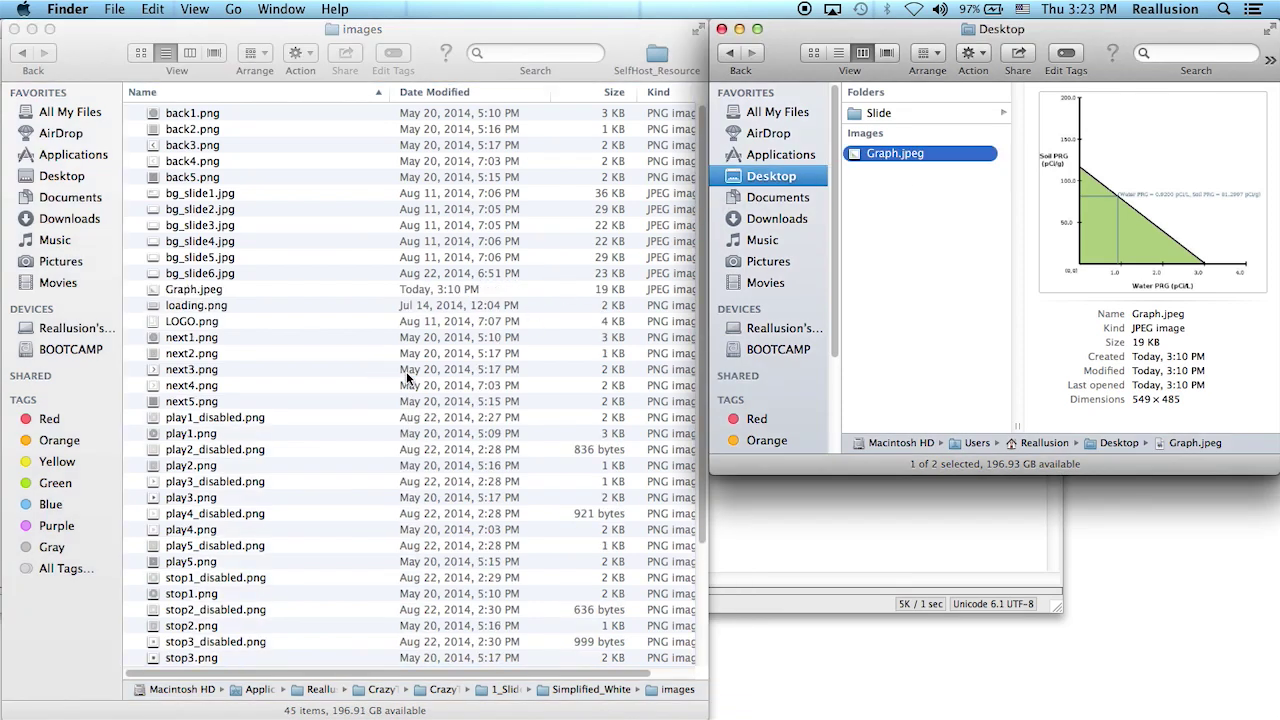
- Copy the file name text of Graph.jpeg in the images folder
{"action": "left_click", "coordinate": [195, 288]}
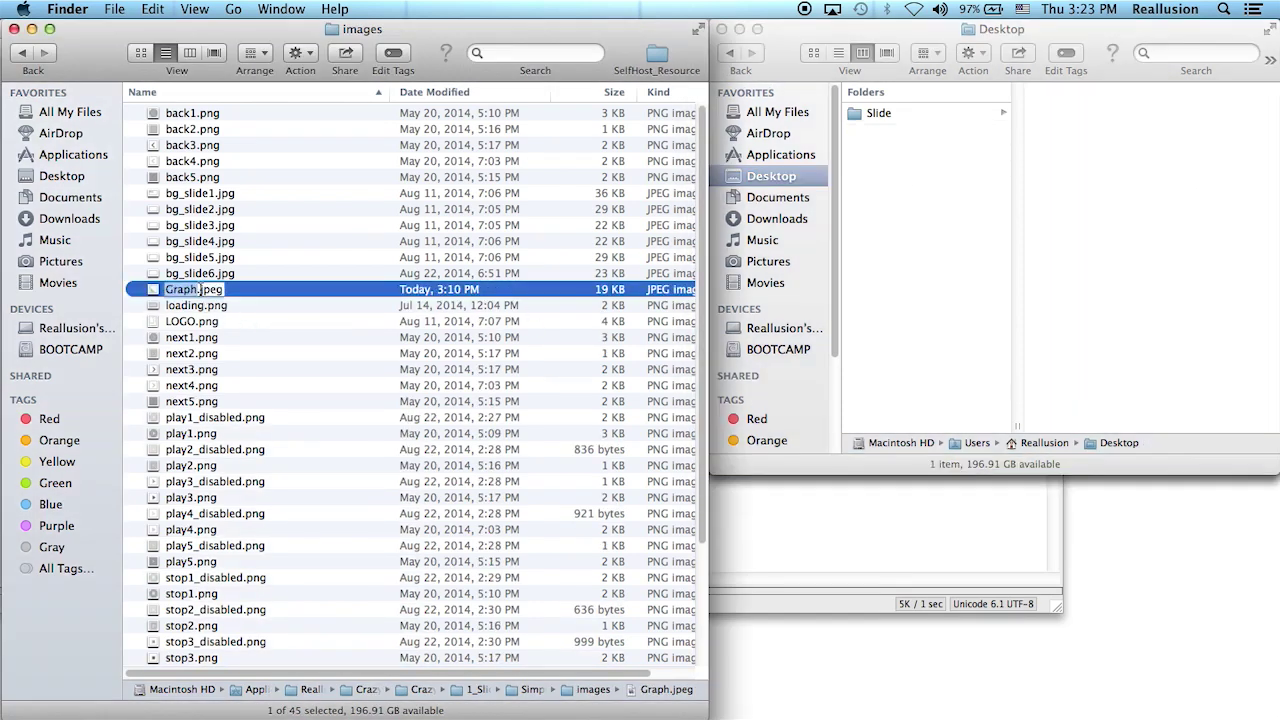
{"action": "key", "text": "Return"}
{"action": "right_click", "coordinate": [178, 286]}
{"action": "left_click", "coordinate": [215, 357]}
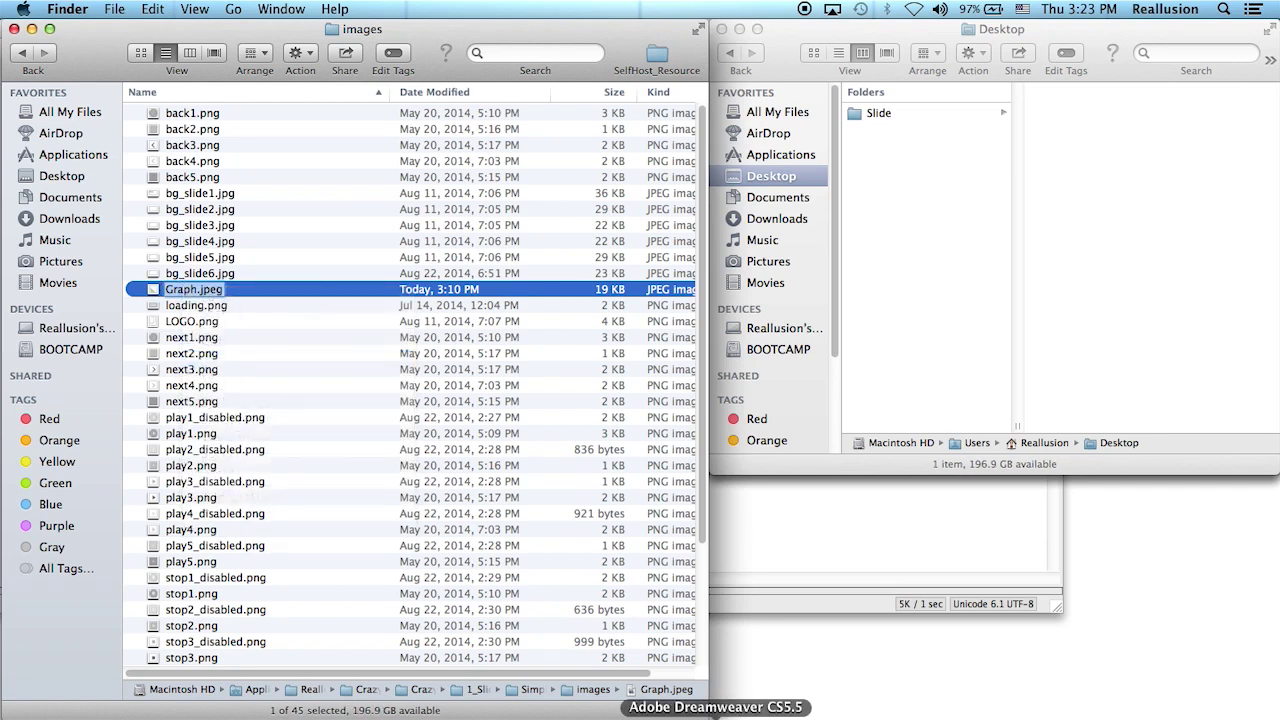
- Switch to Dreamweaver, replace slide 1's BackgroundImage value with Graph.jpeg in UserSetting.js, and save the file
{"action": "left_click", "coordinate": [716, 716]}
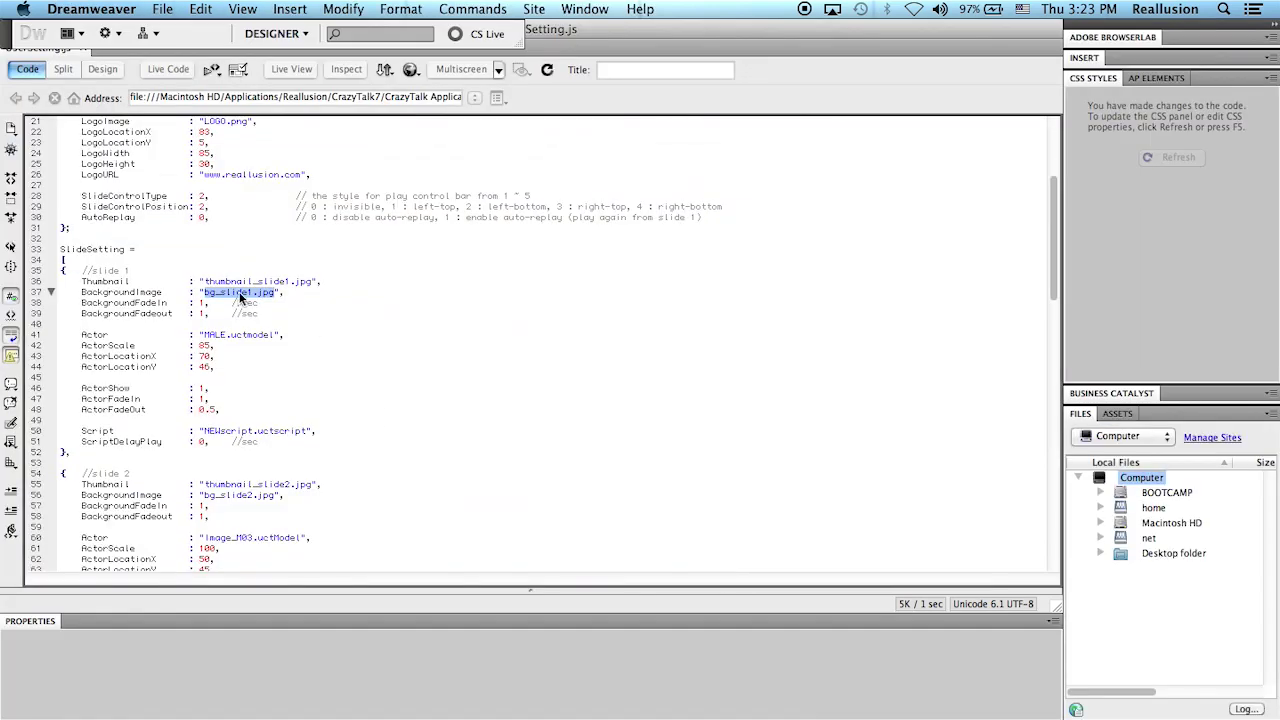
{"action": "right_click", "coordinate": [240, 297]}
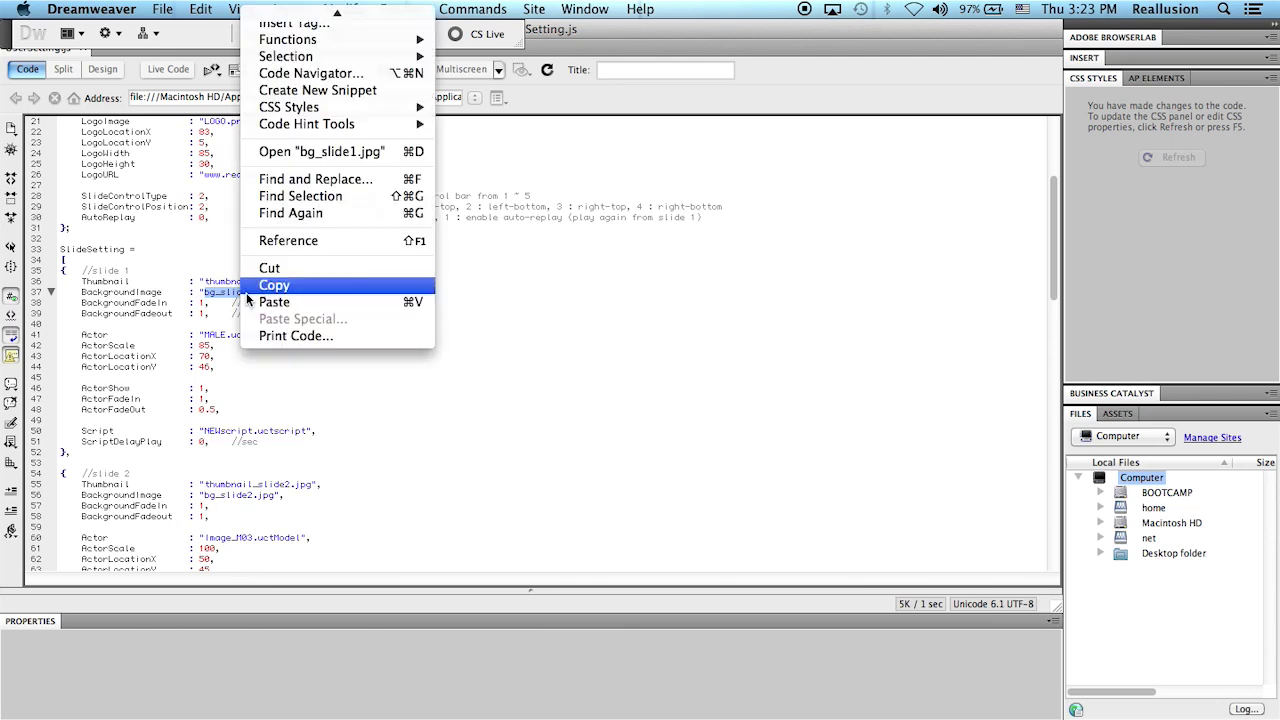
{"action": "left_click", "coordinate": [272, 300]}
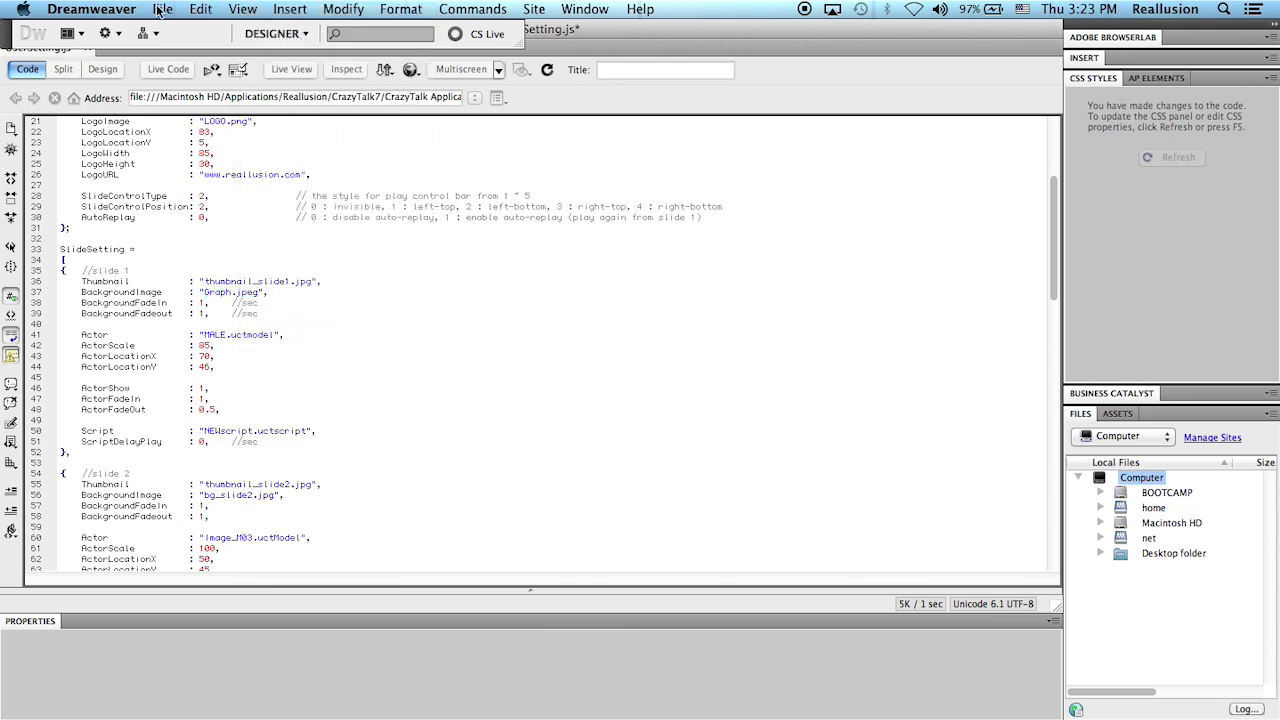
{"action": "left_click", "coordinate": [160, 11]}
{"action": "left_click", "coordinate": [203, 187]}
- Switch to Chrome and reload the Slide page to check slide 1's new background image
{"action": "left_click", "coordinate": [527, 680]}
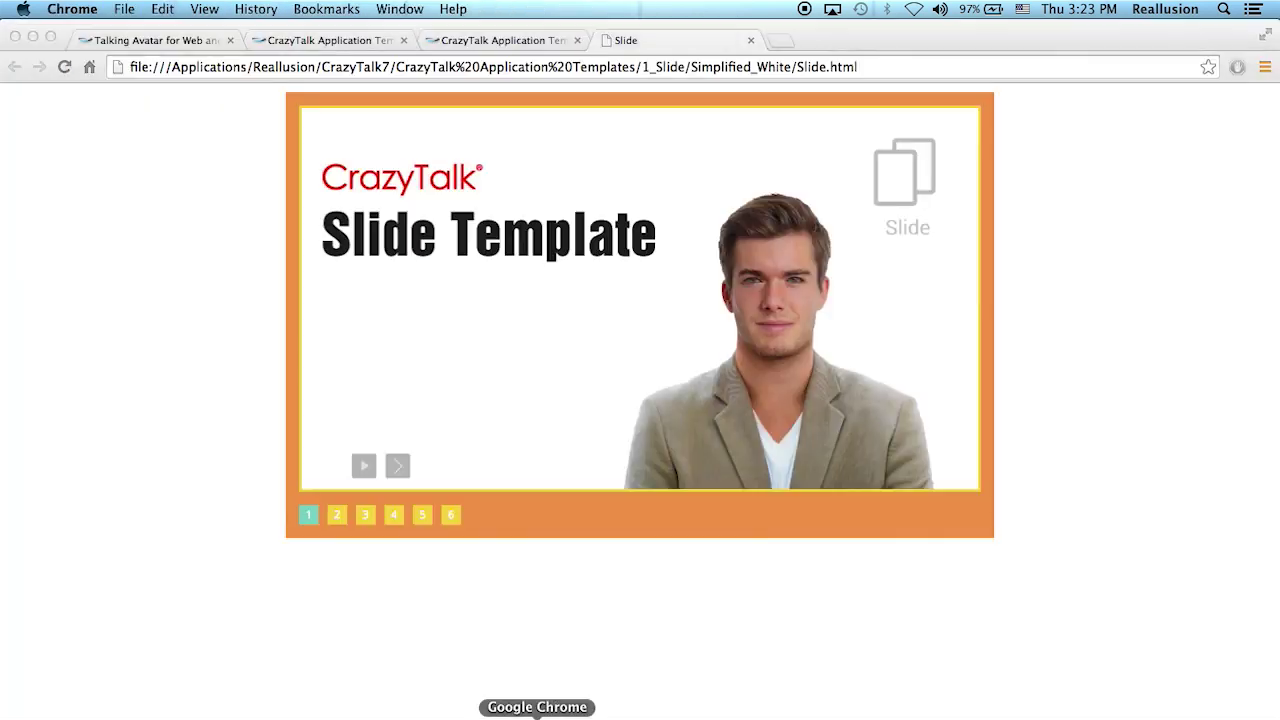
{"action": "left_click", "coordinate": [66, 66]}
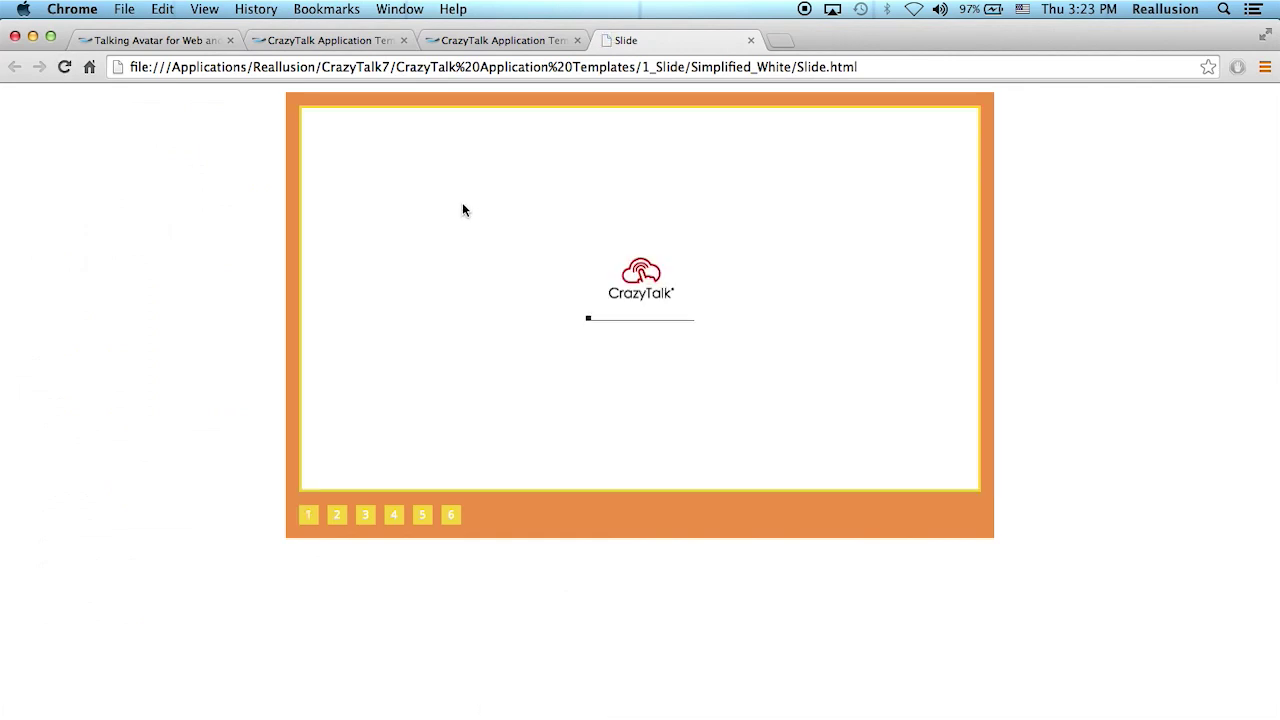